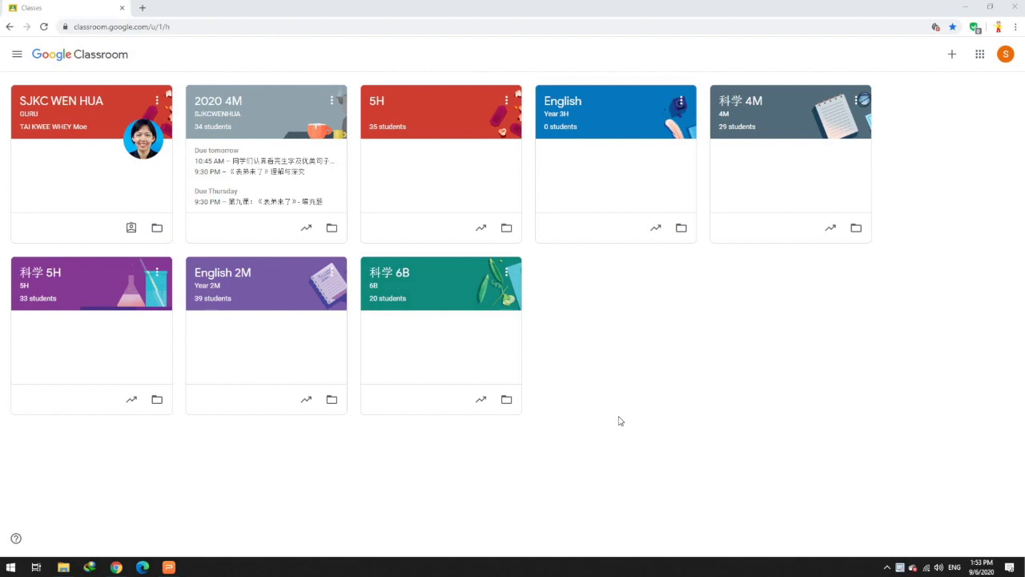
Create a new quiz assignment in the classwork of the English Year 3H class
left_click(566, 108)
left_click(486, 54)
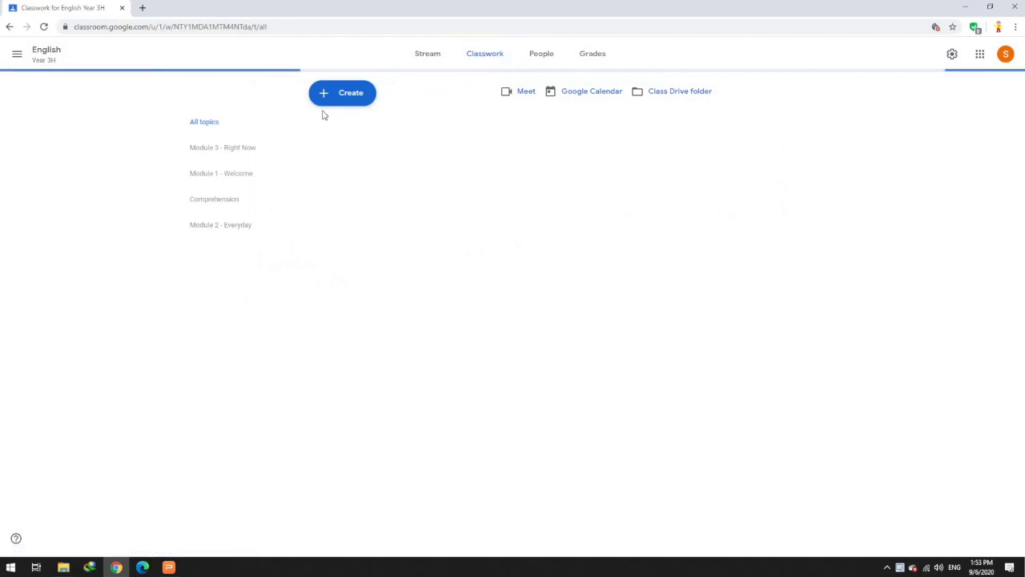
left_click(331, 95)
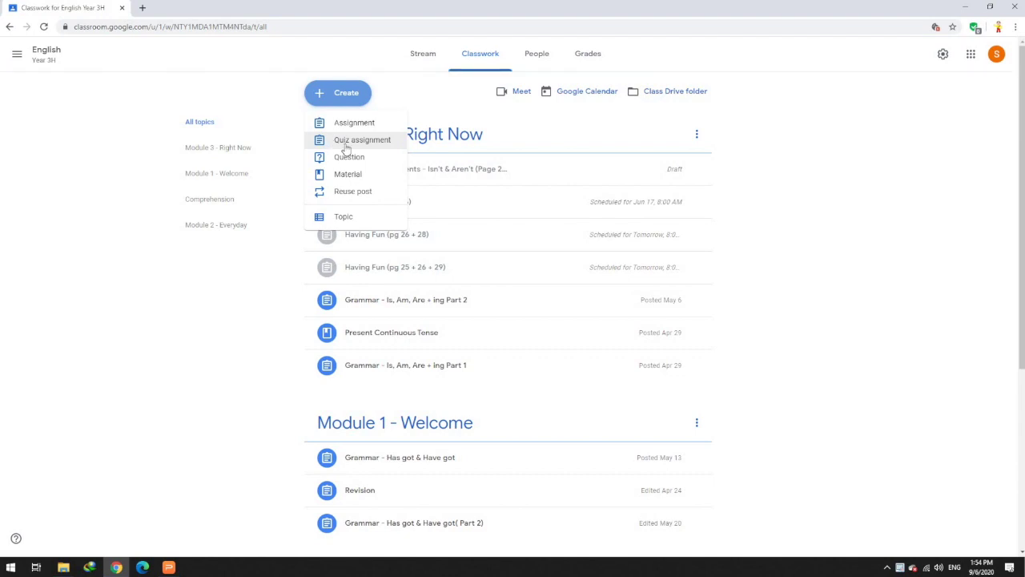
left_click(362, 149)
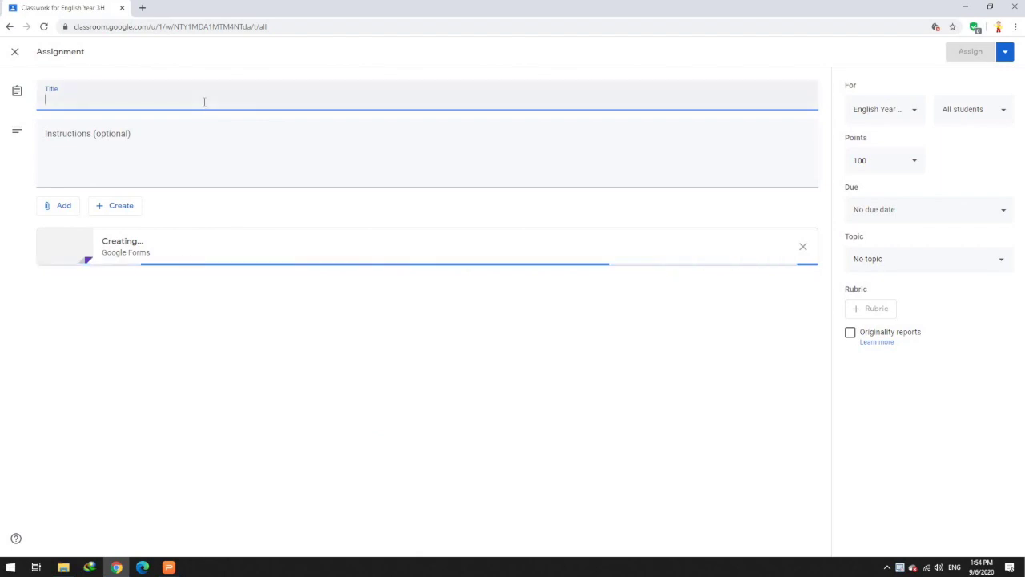
Title the assignment "Negative Statements - Isn't & Aren't (Page 28&29)", copying the wording from the first slide of the WPS presentation and adding the dash
left_click(169, 569)
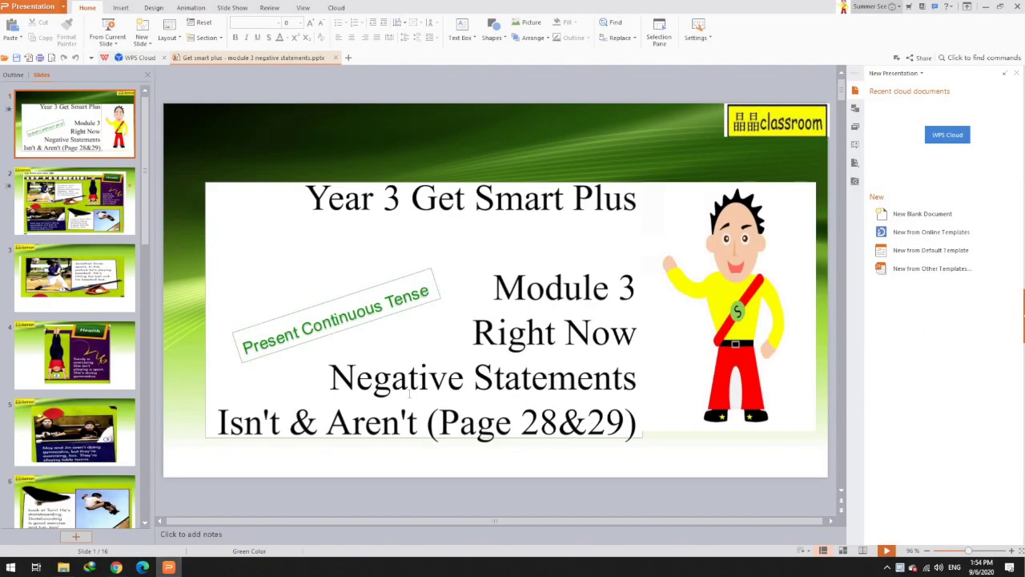
left_click_drag(332, 377, 648, 442)
key("ctrl+c")
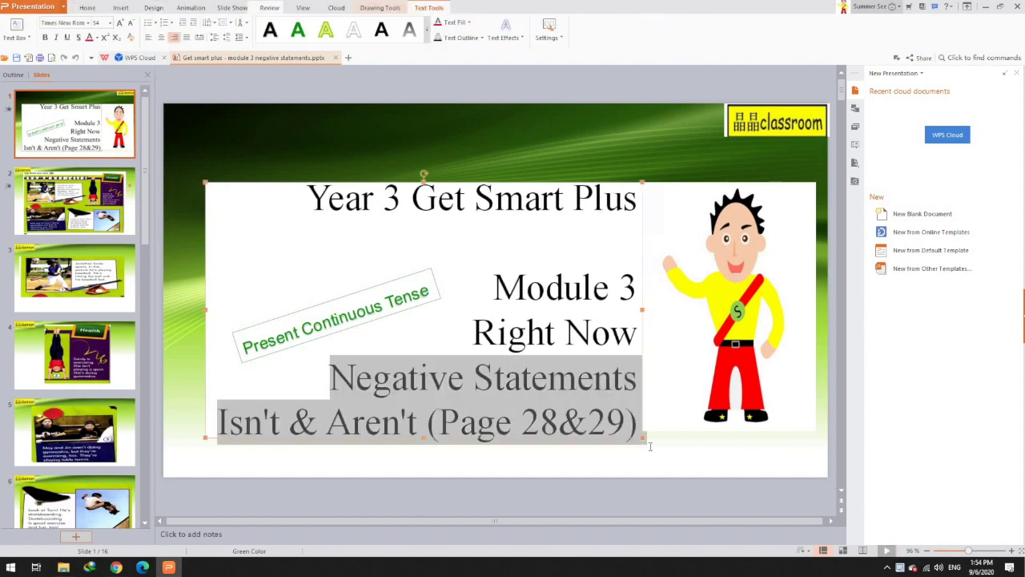
left_click(116, 567)
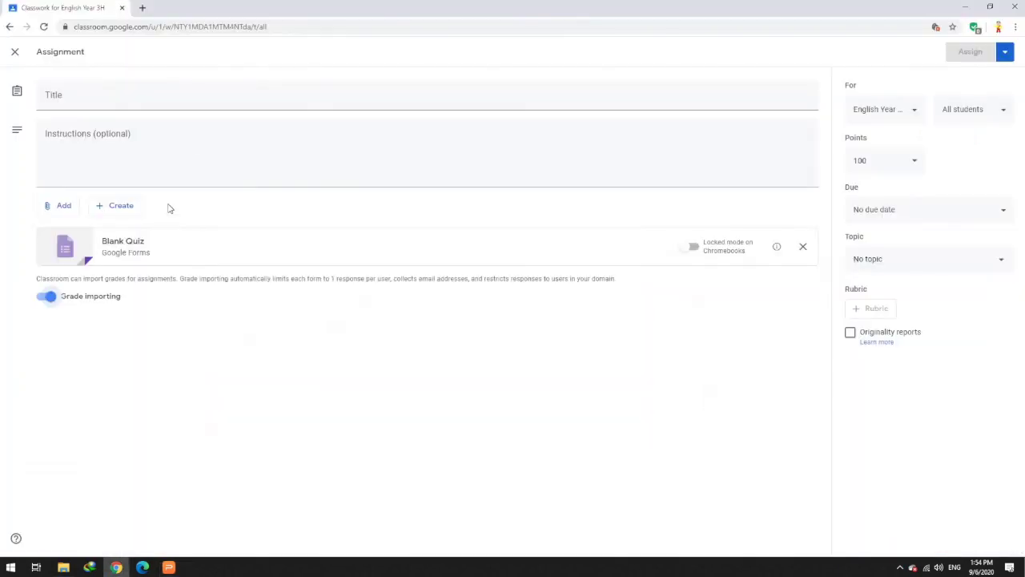
left_click(205, 98)
key("ctrl+v")
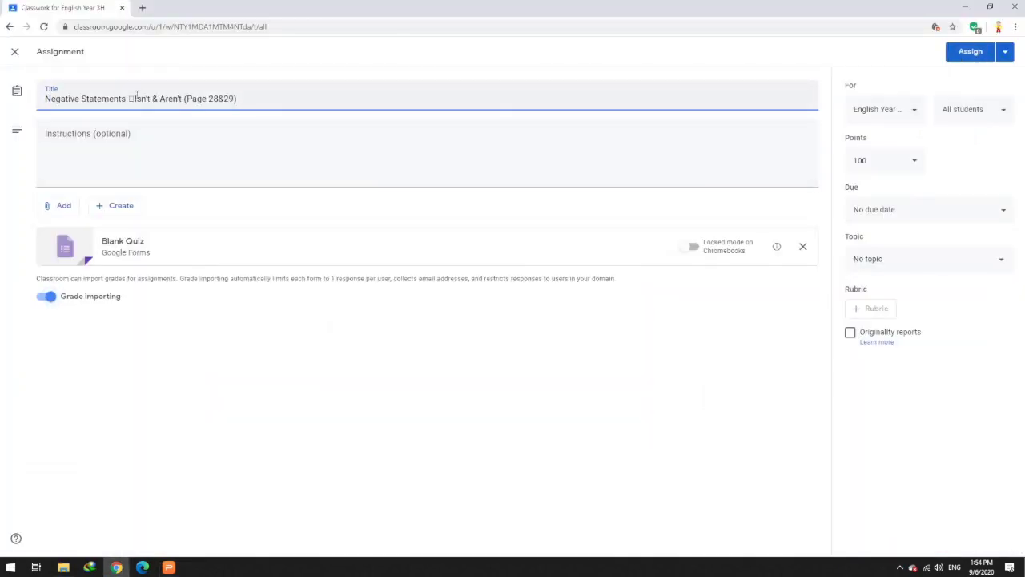
double_click(128, 98)
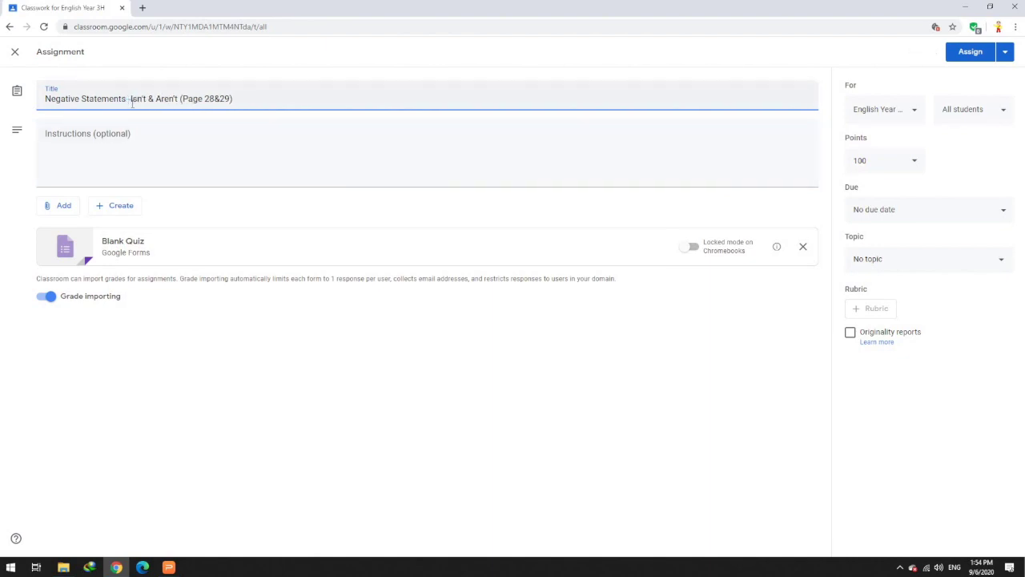
type("-")
Enter the instructions "Answer all the questions." and set the assignment's topic to Module 3 - Right Now
left_click(169, 174)
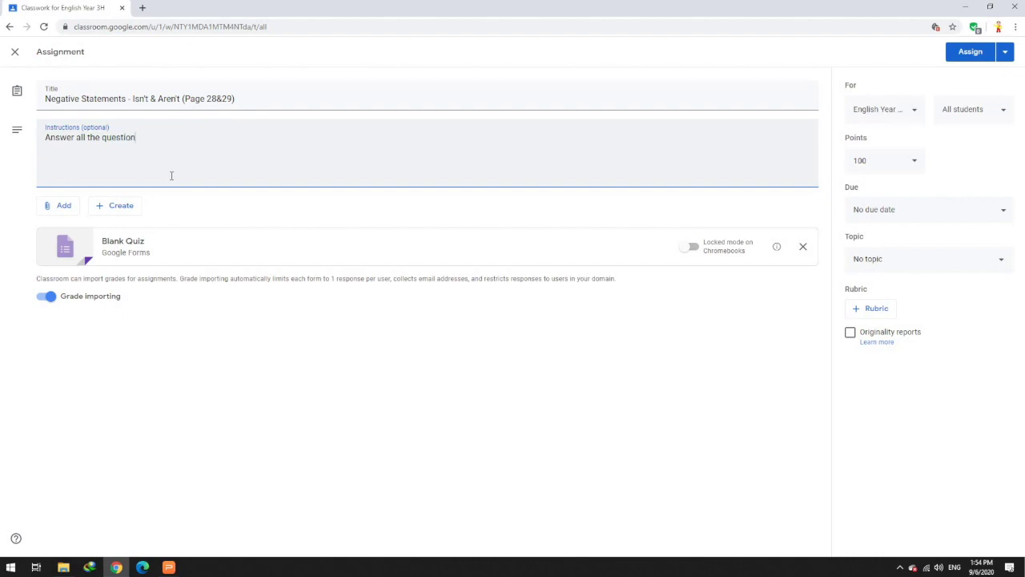
type("Answer all the questions.")
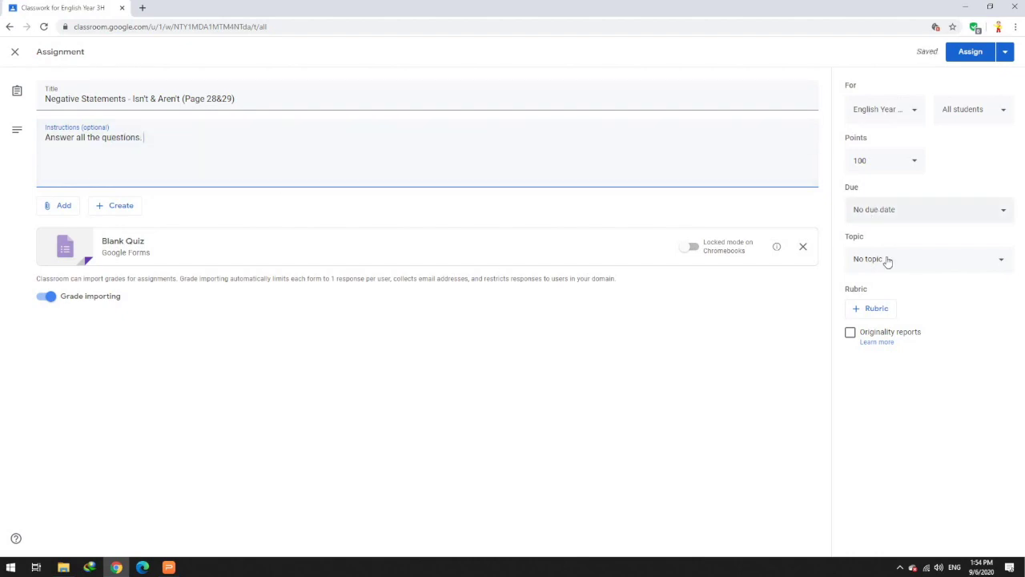
left_click(919, 262)
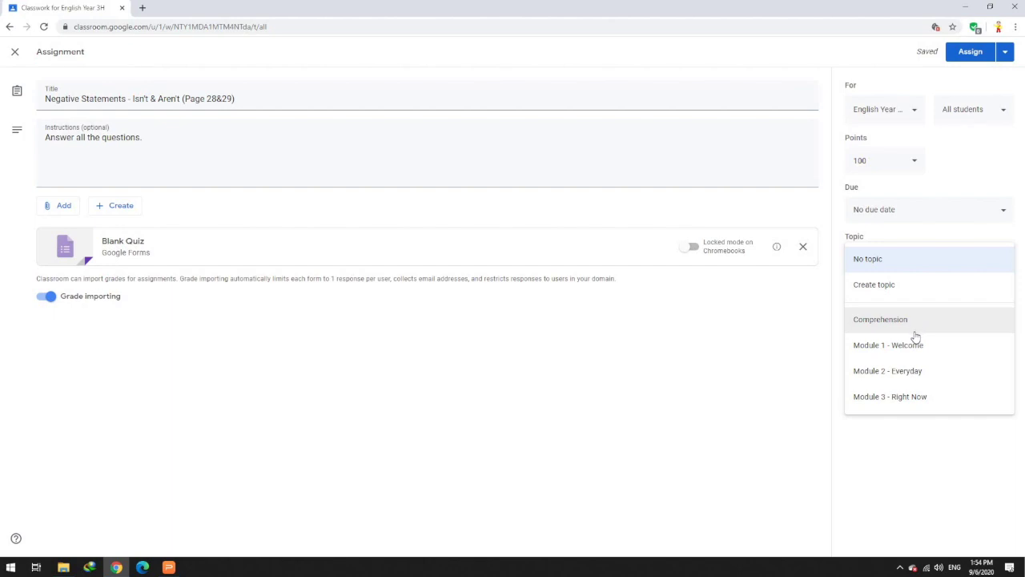
left_click(920, 398)
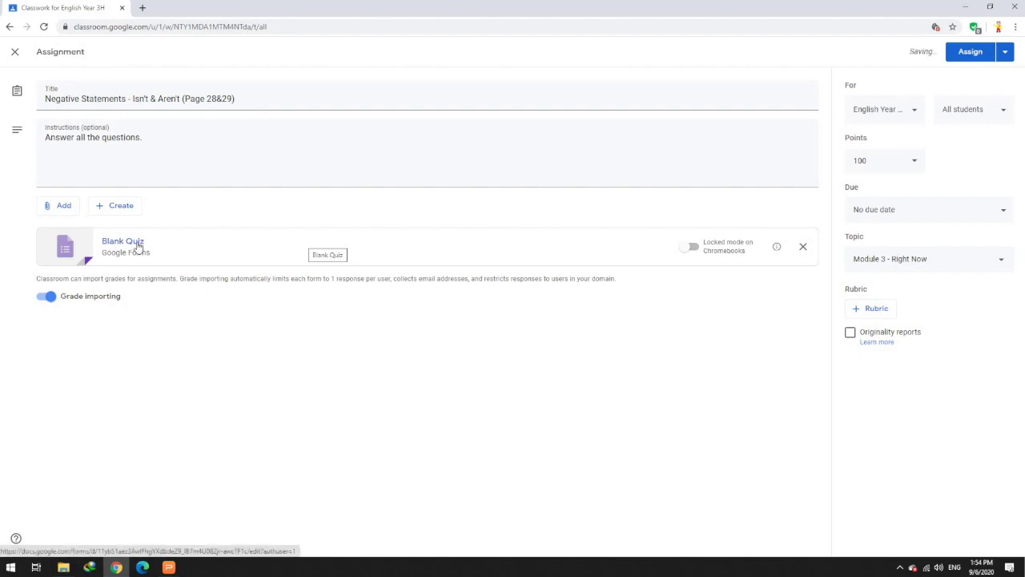
Open the attached Blank Quiz form and set its title to the copied assignment title, "Negative Statements - Isn't & Aren't (Page 28&29)"
left_click(132, 245)
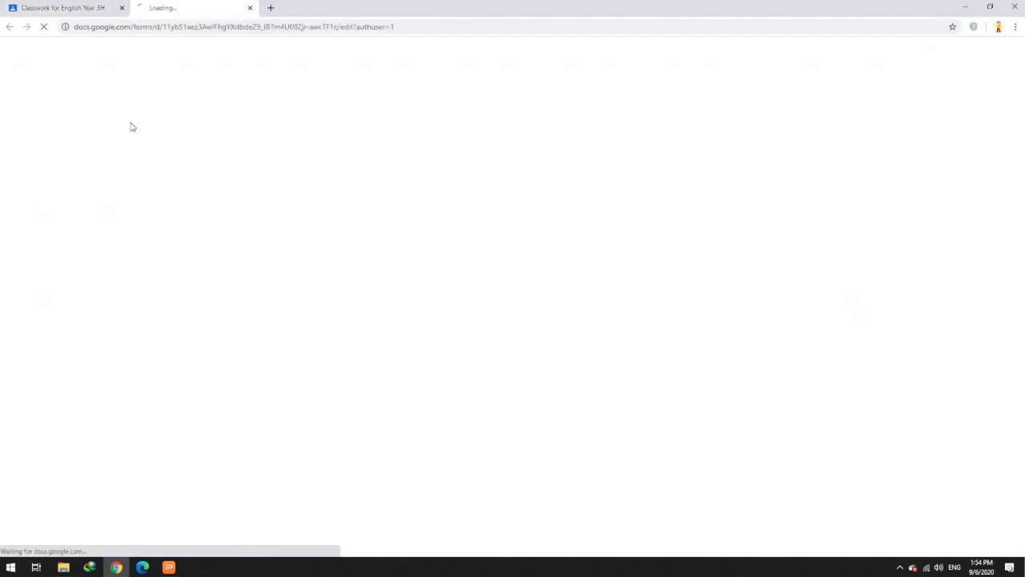
left_click(44, 7)
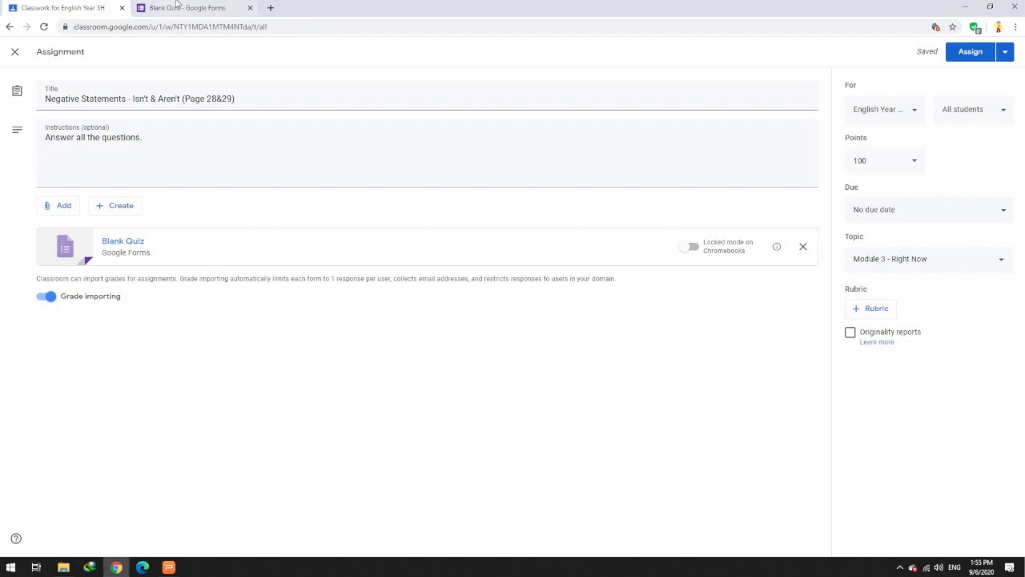
left_click(246, 99)
left_click_drag(238, 98, 38, 101)
key("ctrl+c")
left_click(187, 7)
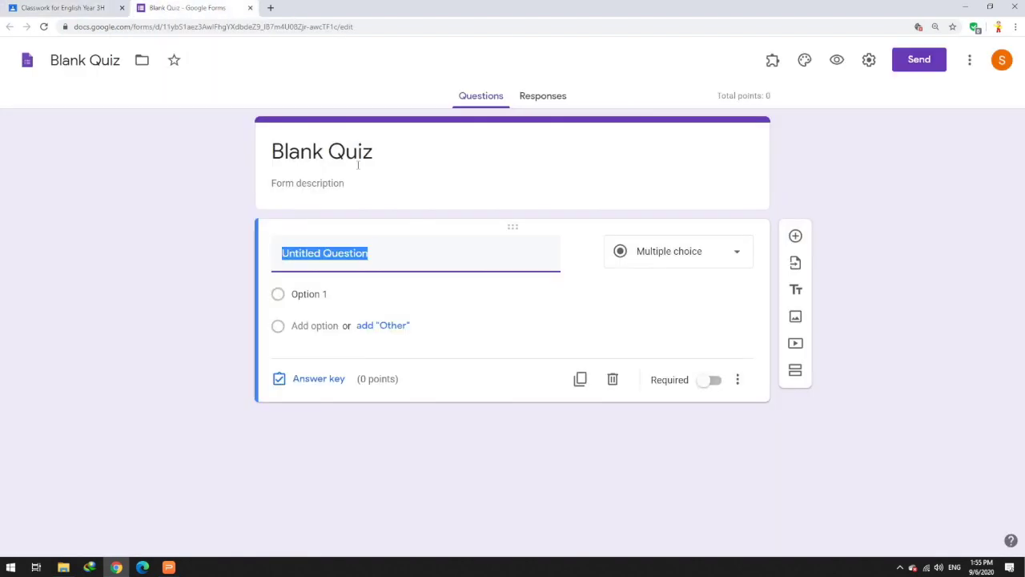
left_click(405, 156)
key("ctrl+v")
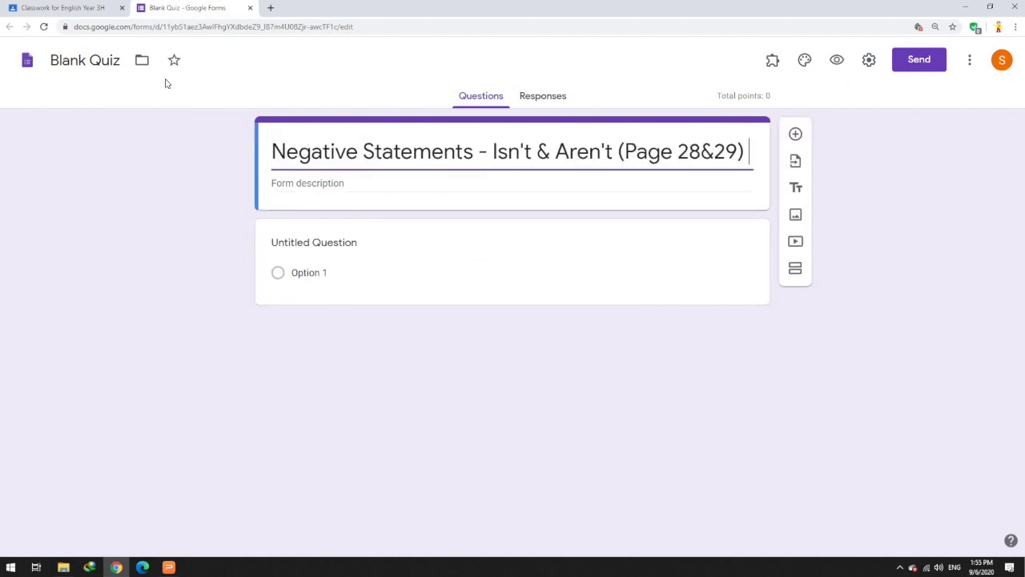
Rename the form file "Negative Statements - Isn't & Aren't (Page 28&29)"
left_click(87, 60)
key("ctrl+a")
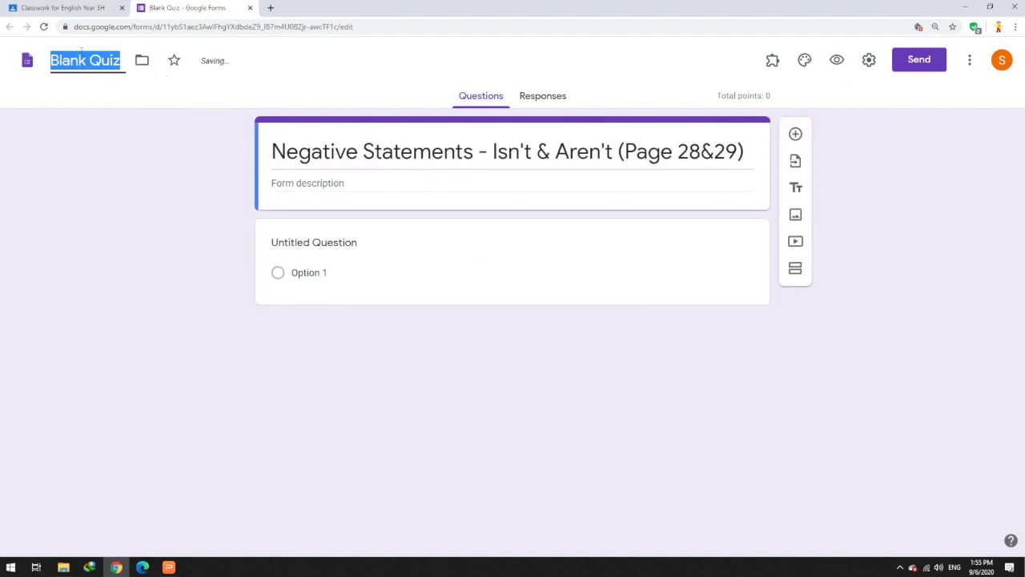
key("ctrl+v")
Copy the assignment instructions "Answer all the questions." into the form description
left_click(81, 7)
key("Tab")
key("ctrl+c")
left_click(212, 10)
left_click(340, 185)
key("ctrl+v")
Change the untitled first question to "Nama:" with a short answer
left_click(335, 242)
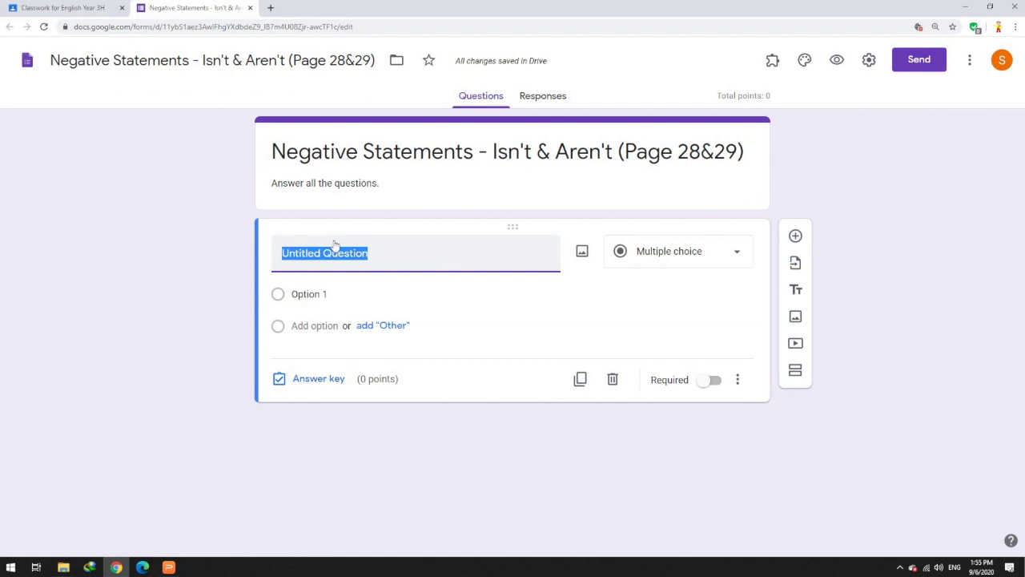
type("Nama:")
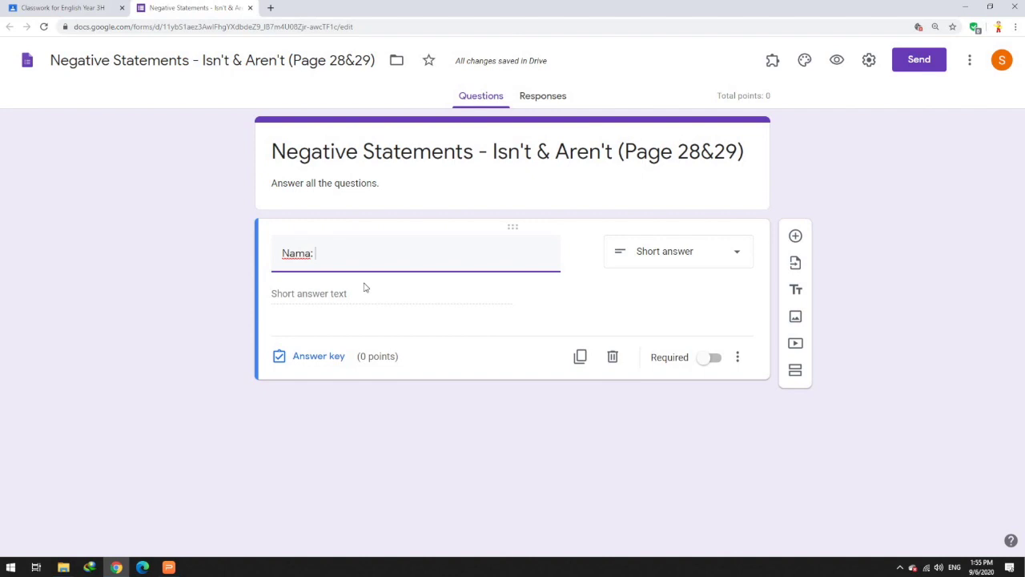
Open the Google Classroom class list in a new browser tab
left_click(53, 7)
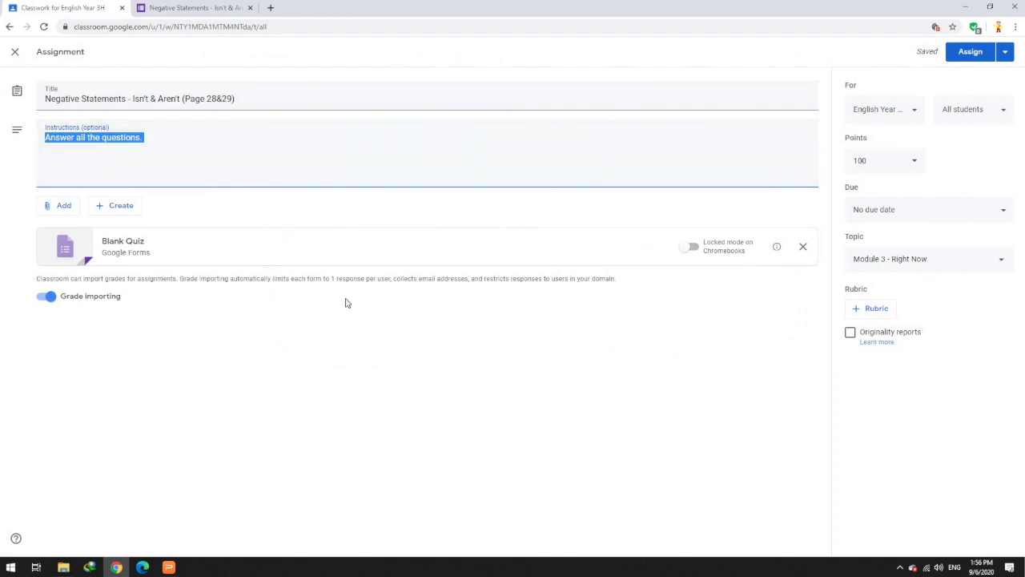
left_click(270, 7)
left_click(228, 44)
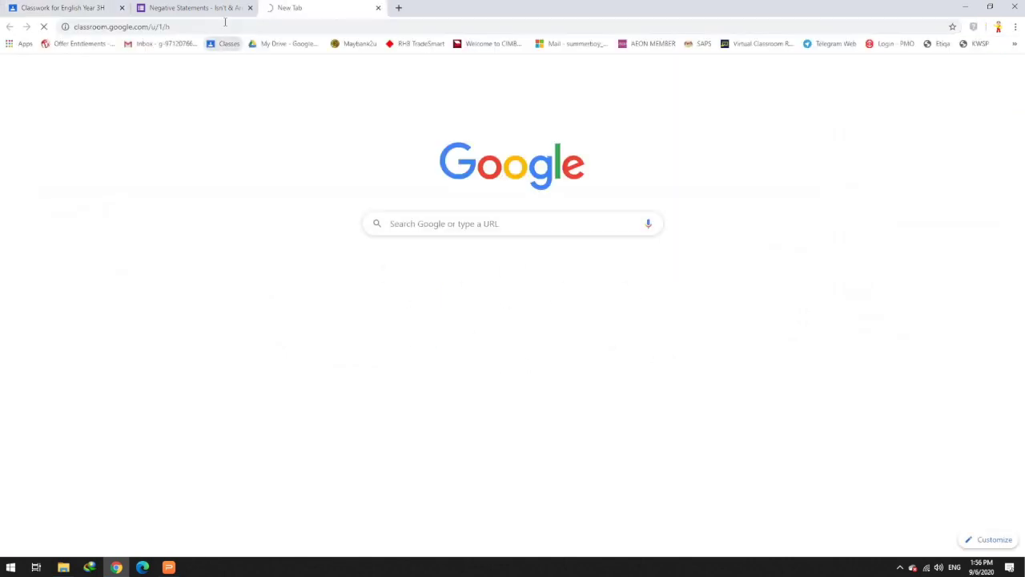
Return to the quiz form and make the "Nama:" question required
left_click(200, 7)
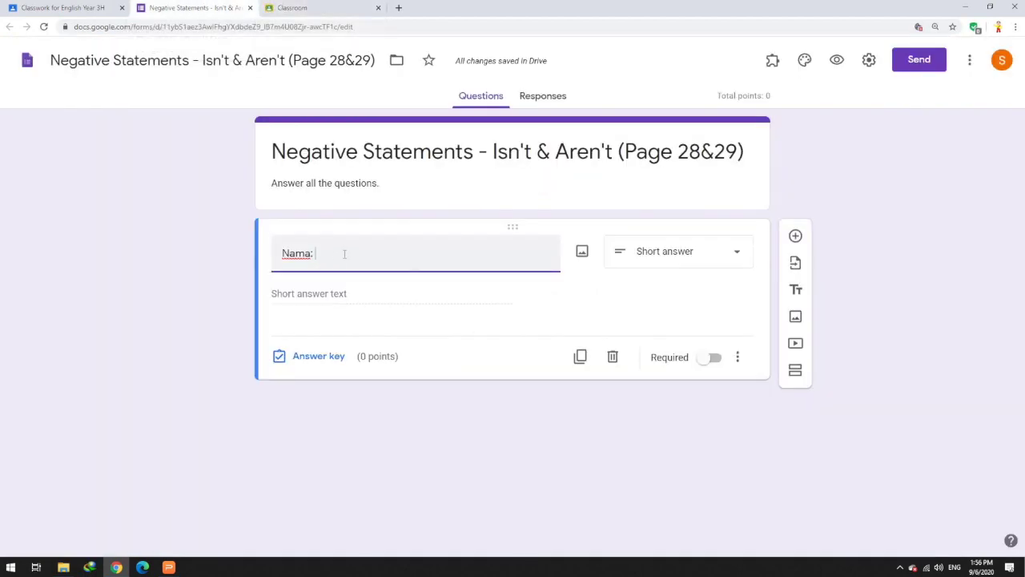
left_click(711, 357)
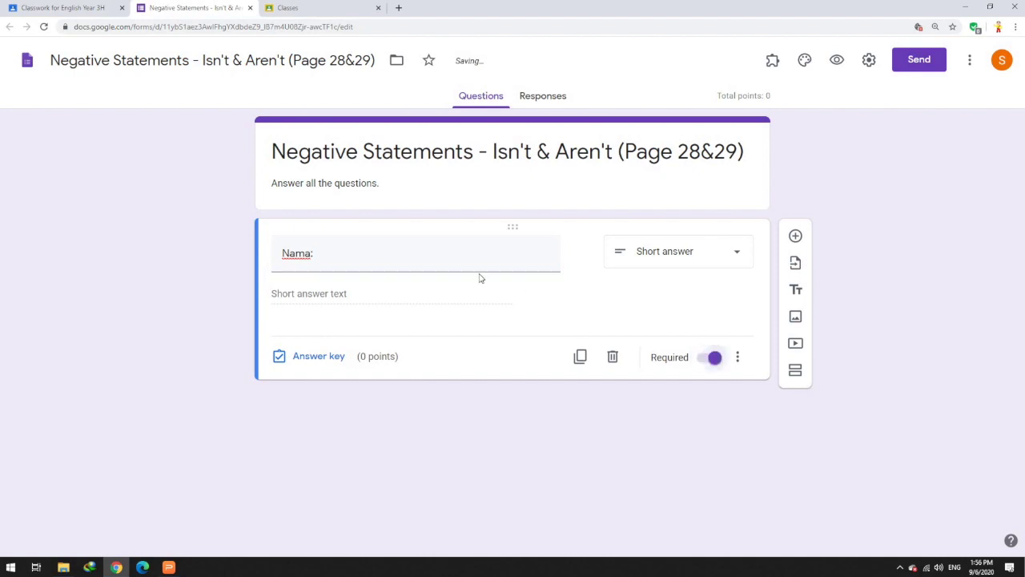
triple_click(335, 258)
left_click(343, 250)
triple_click(344, 255)
Open the graded student work of the 脊椎动物 assignment posted Apr 16 in the 科学 4M class
left_click(287, 7)
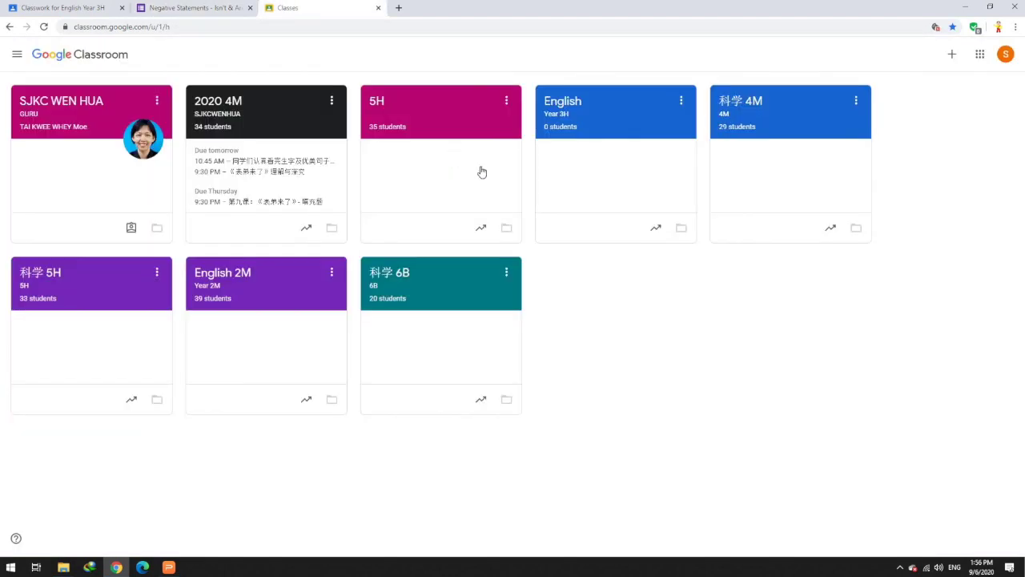
left_click(753, 108)
left_click(483, 60)
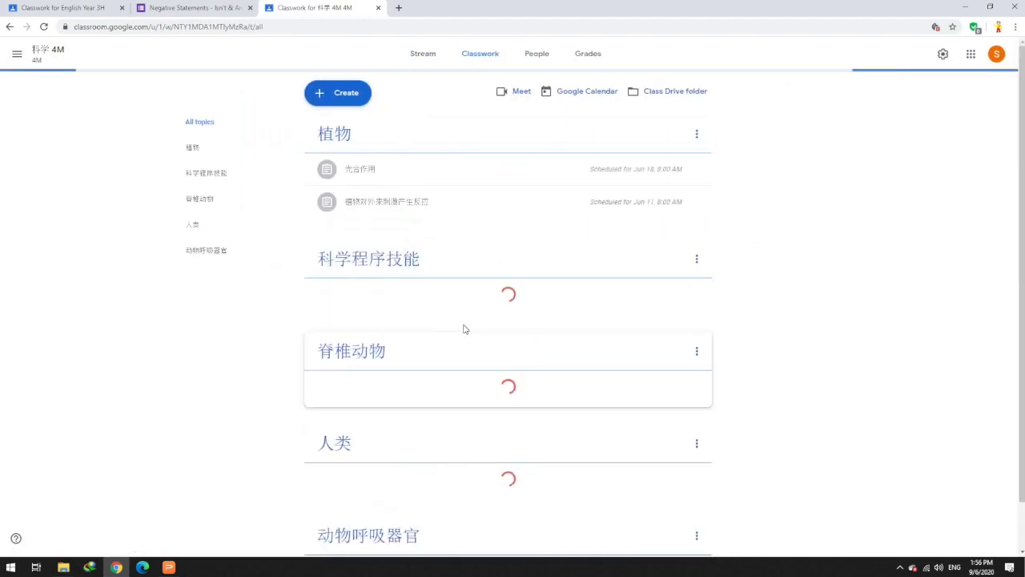
scroll(428, 348, "down", 2)
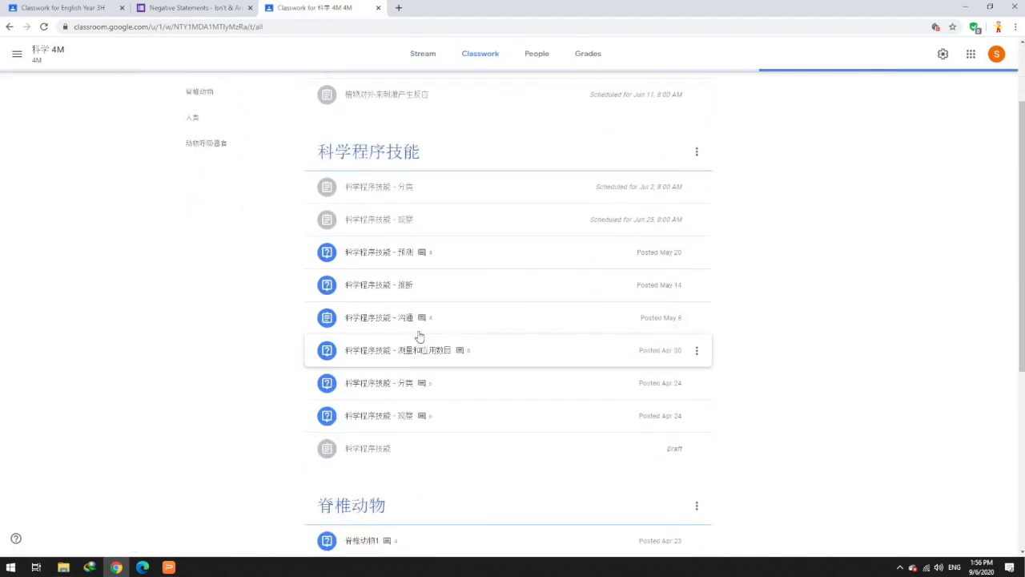
scroll(426, 375, "down", 5)
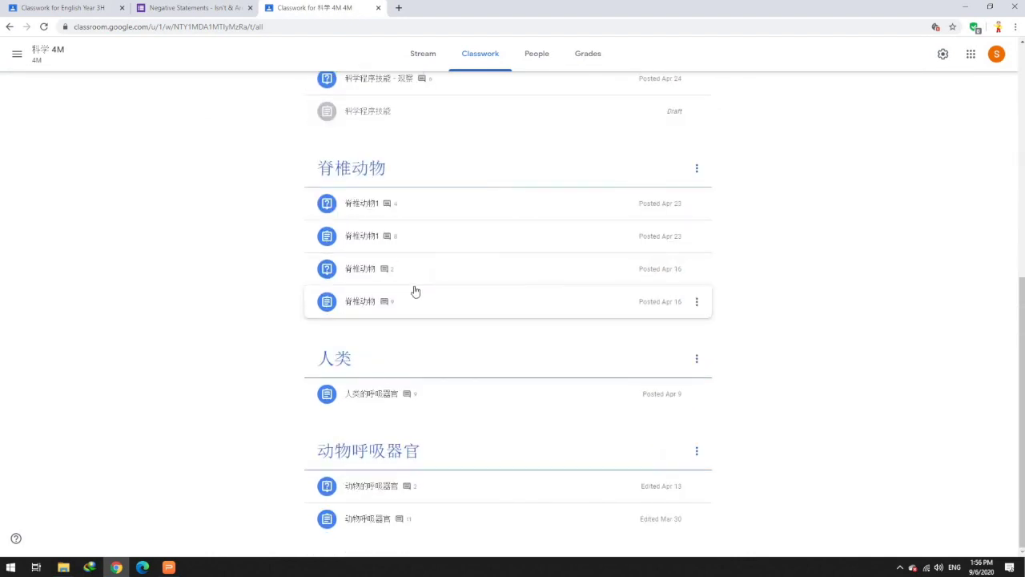
left_click(415, 300)
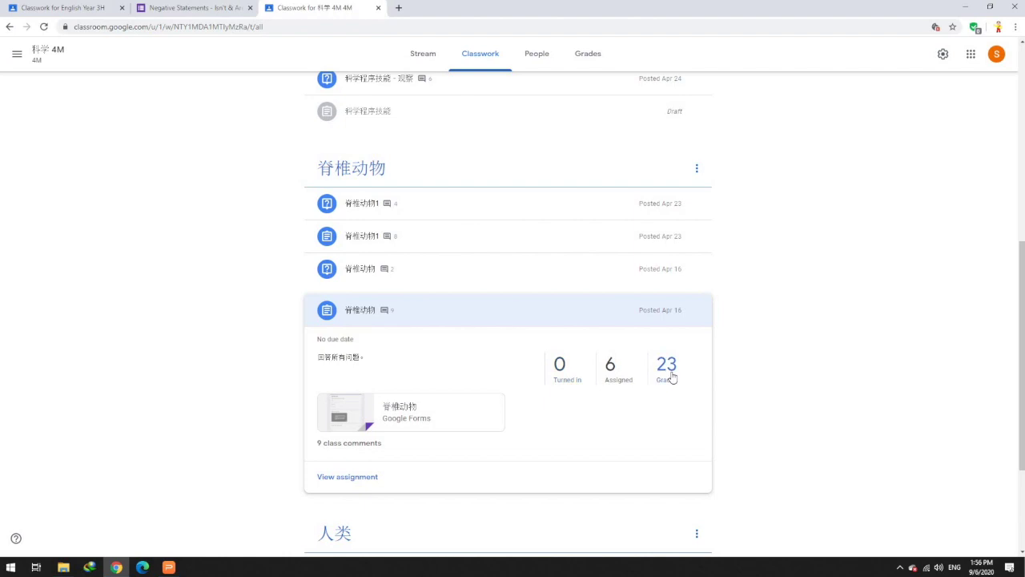
left_click(670, 372)
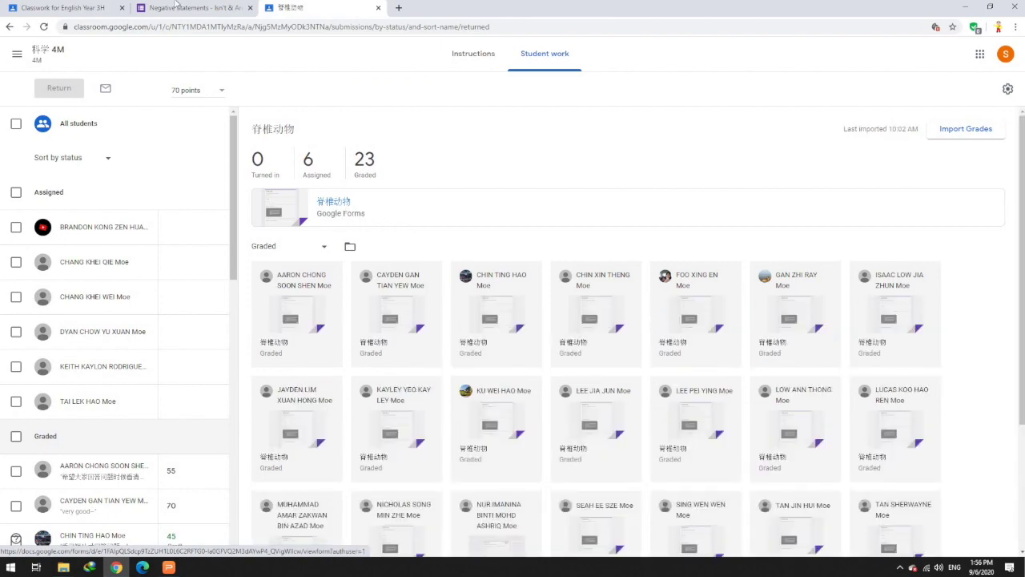
View a student's graded 脊椎动物 quiz response and close it
left_click(169, 8)
left_click(318, 5)
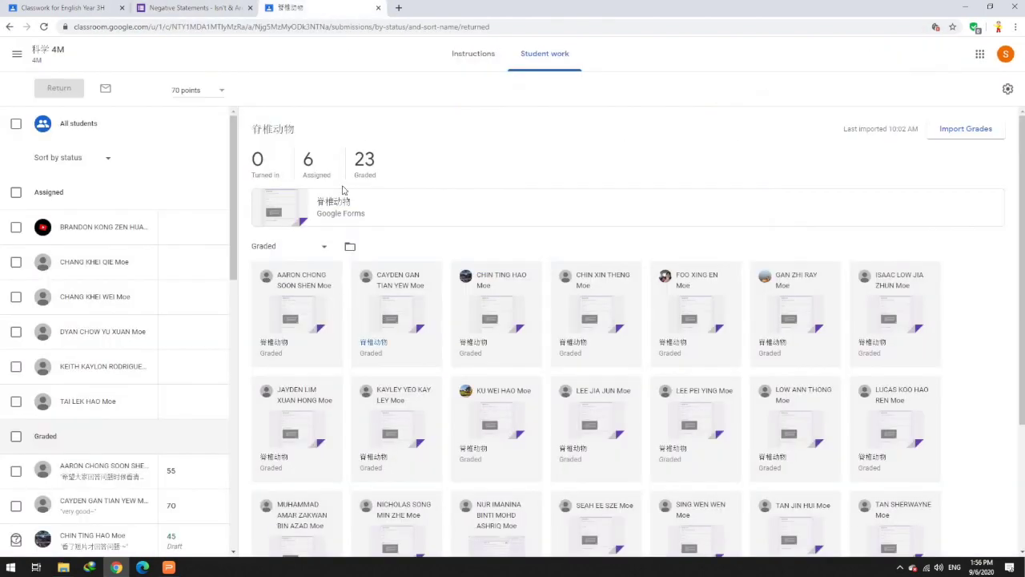
left_click(385, 343)
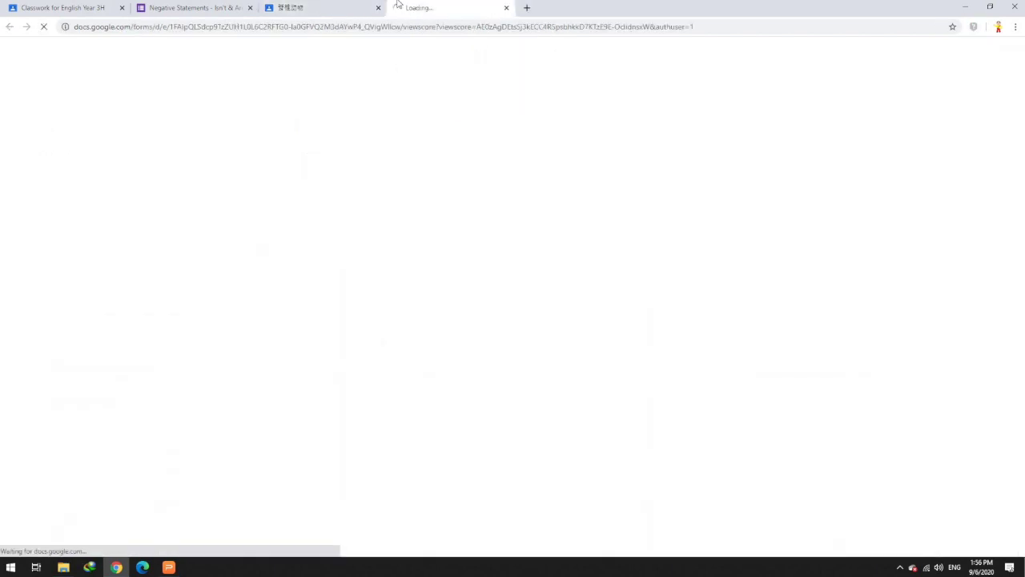
left_click(352, 7)
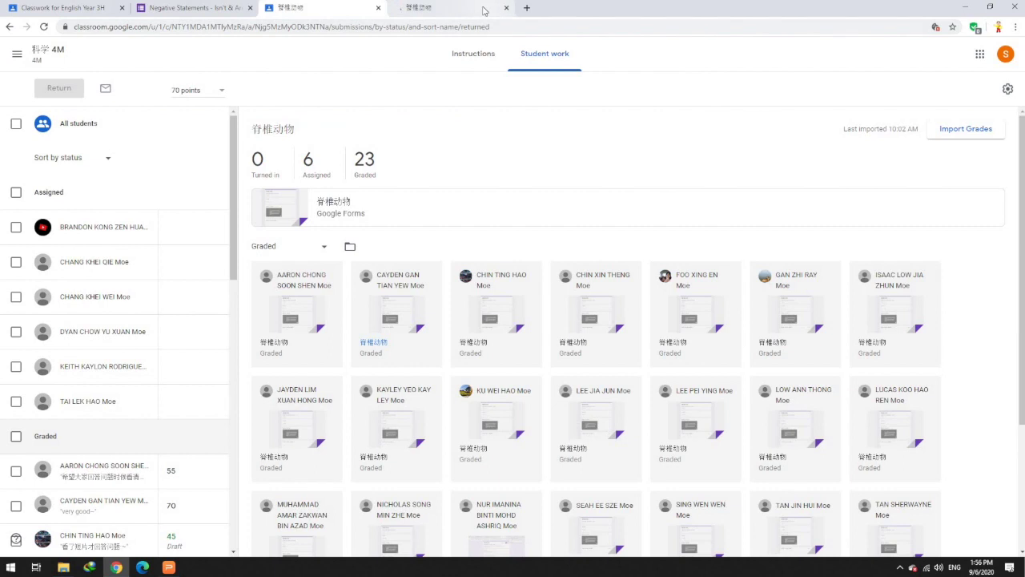
left_click(481, 8)
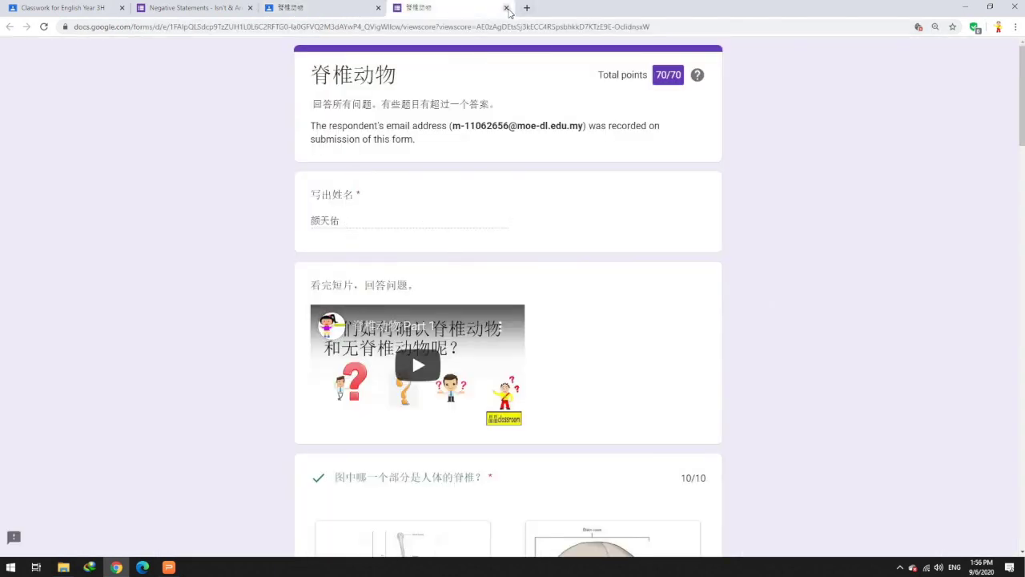
left_click(506, 8)
Open the 脊椎动物 form attached to the assignment to view its name question
left_click(335, 202)
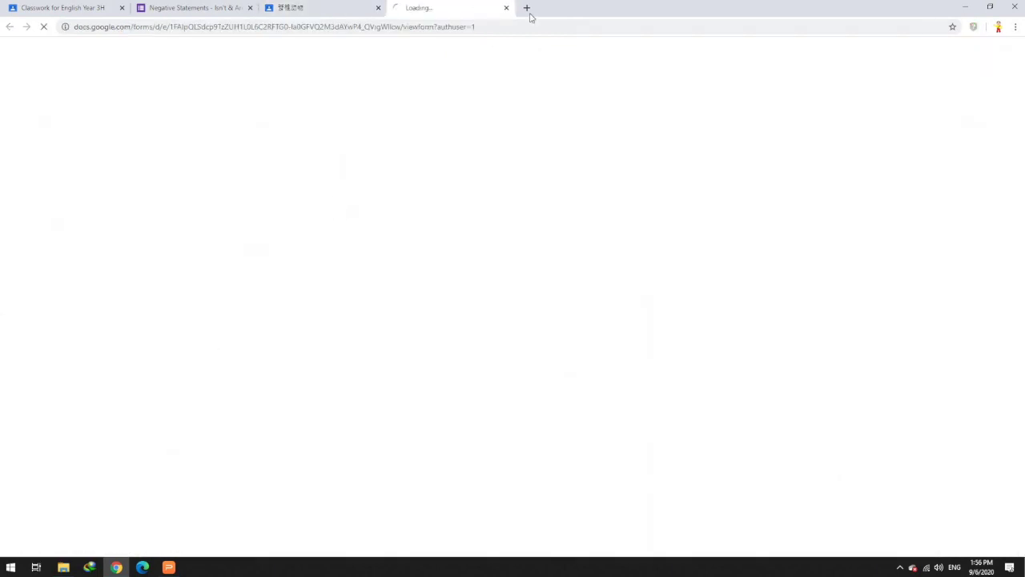
left_click(336, 8)
left_click(449, 8)
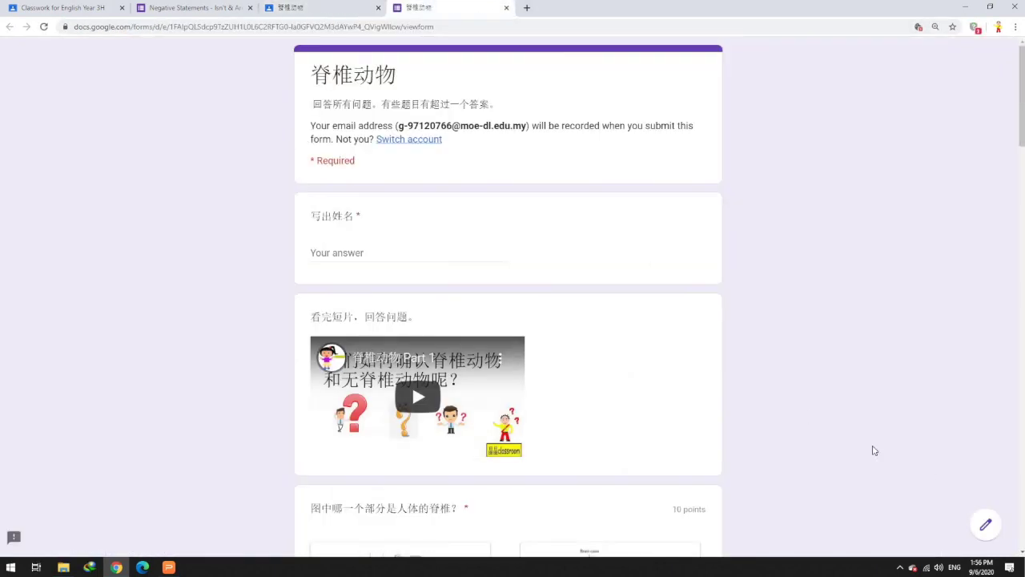
Open the 脊椎动物 form for editing and display its individual student responses
left_click(985, 525)
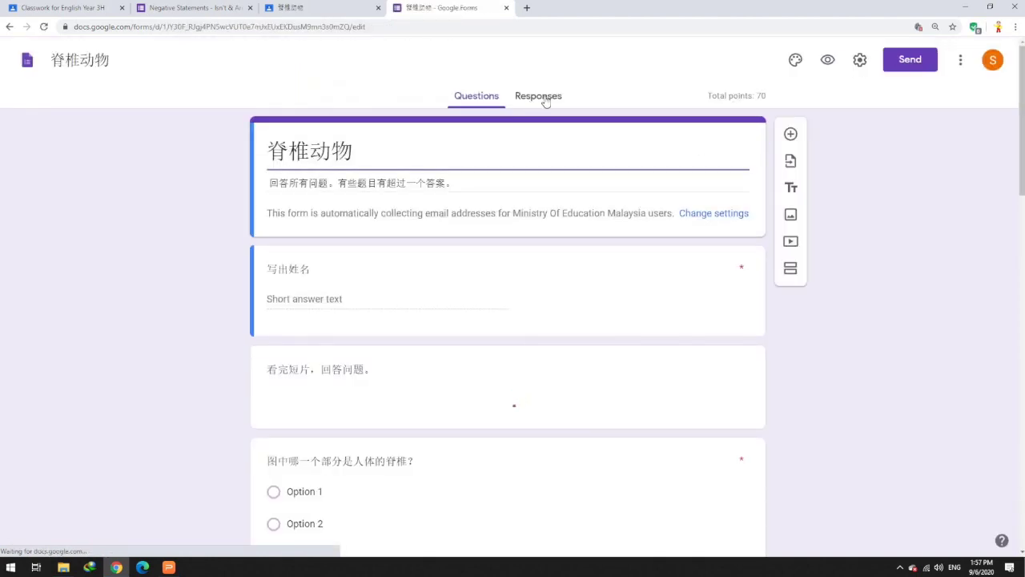
left_click(544, 100)
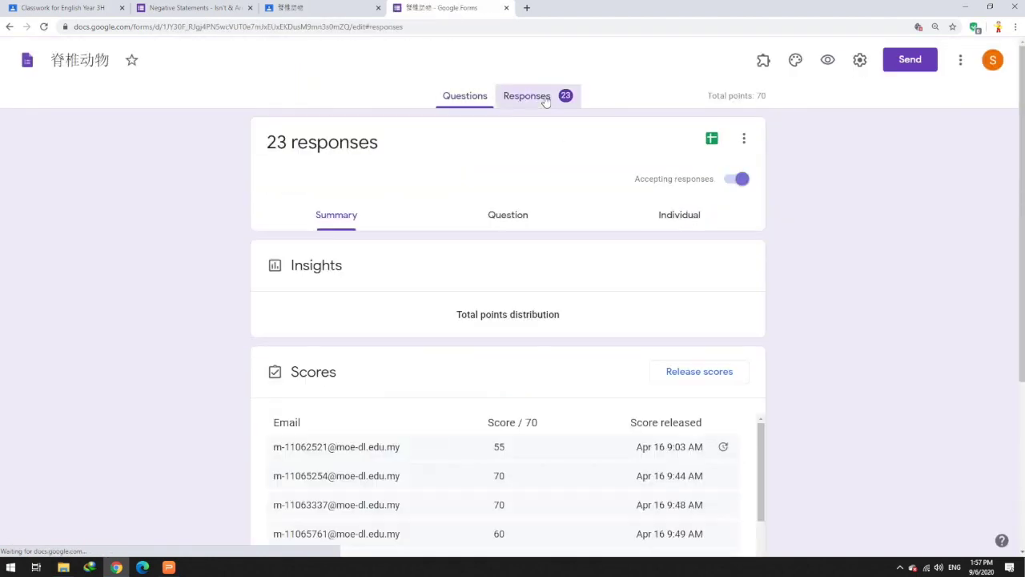
left_click(598, 216)
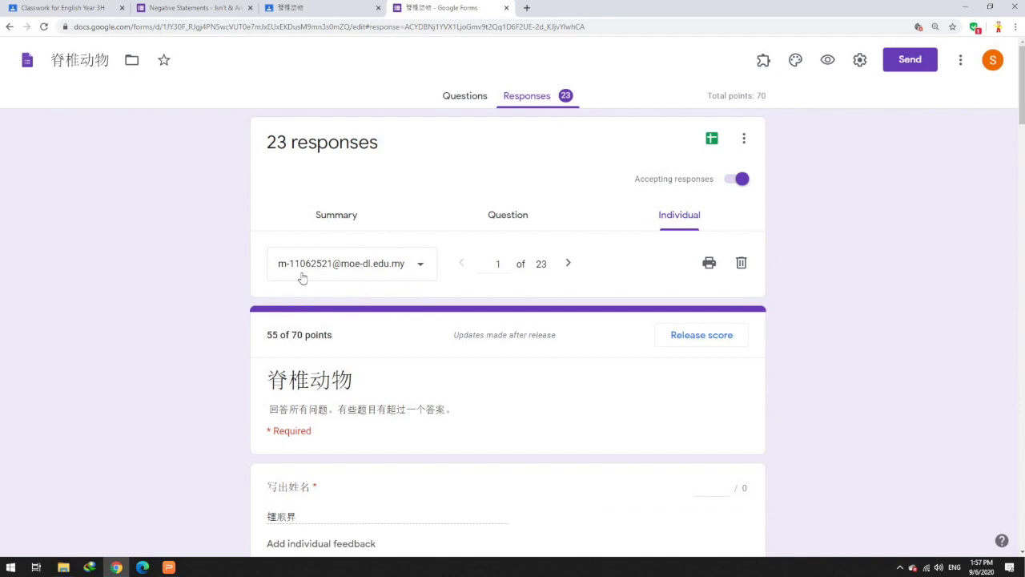
Examine the first student's marked answers and points in the 脊椎动物 quiz response
scroll(252, 382, "down", 1)
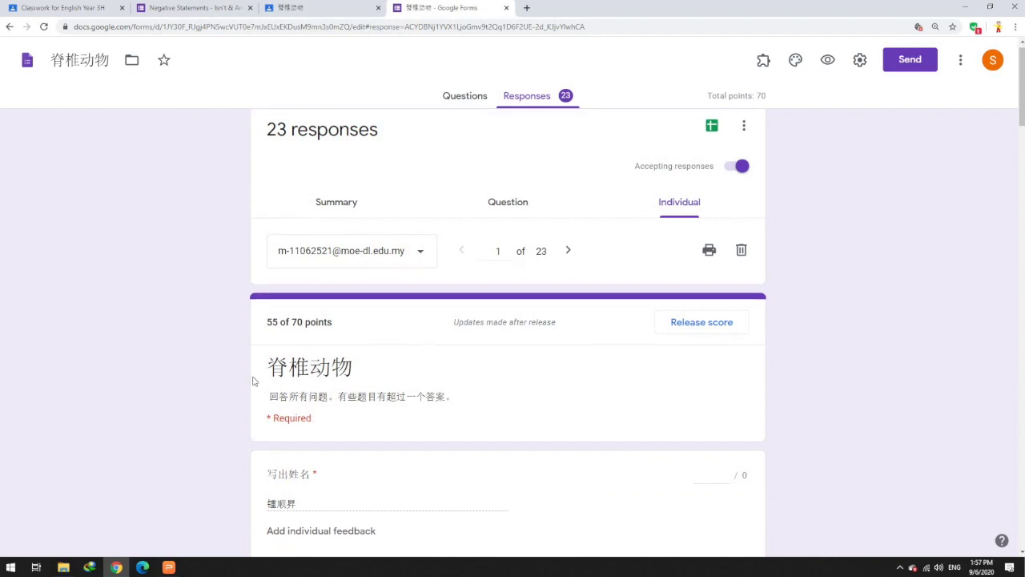
scroll(316, 400, "down", 1)
scroll(423, 358, "down", 3)
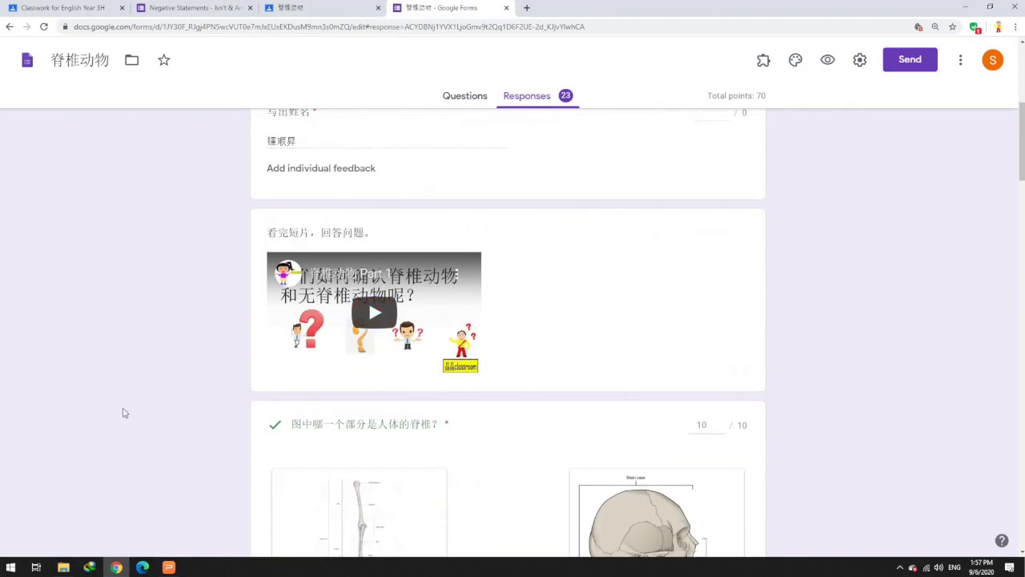
scroll(128, 408, "down", 2)
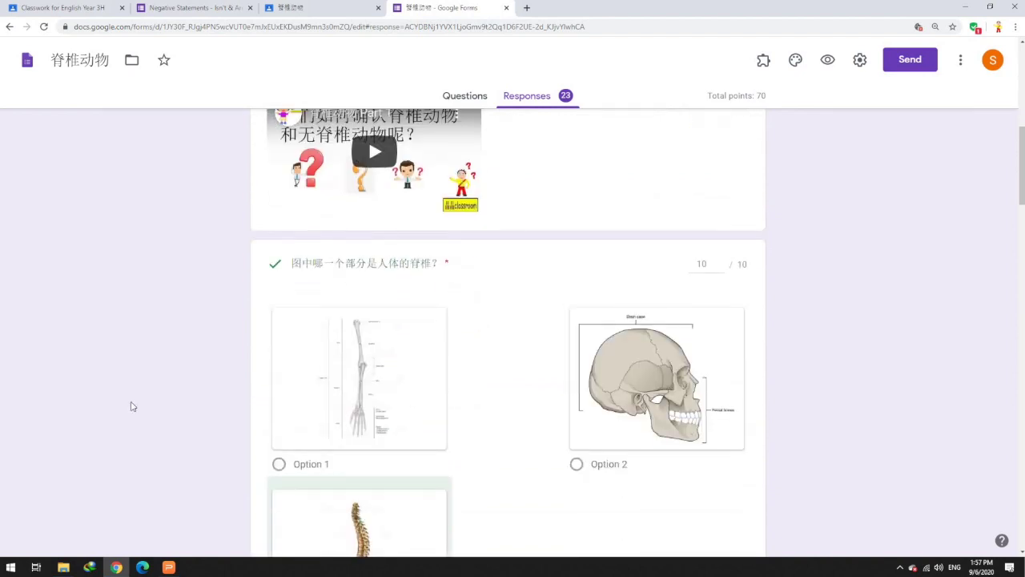
scroll(133, 406, "down", 1)
scroll(133, 406, "down", 3)
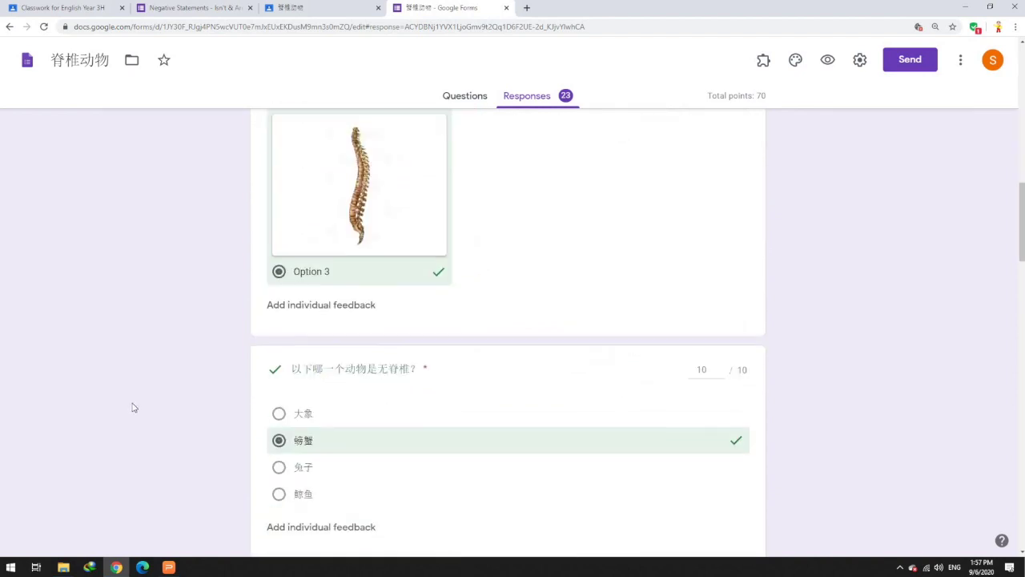
scroll(133, 406, "down", 7)
scroll(137, 323, "up", 6)
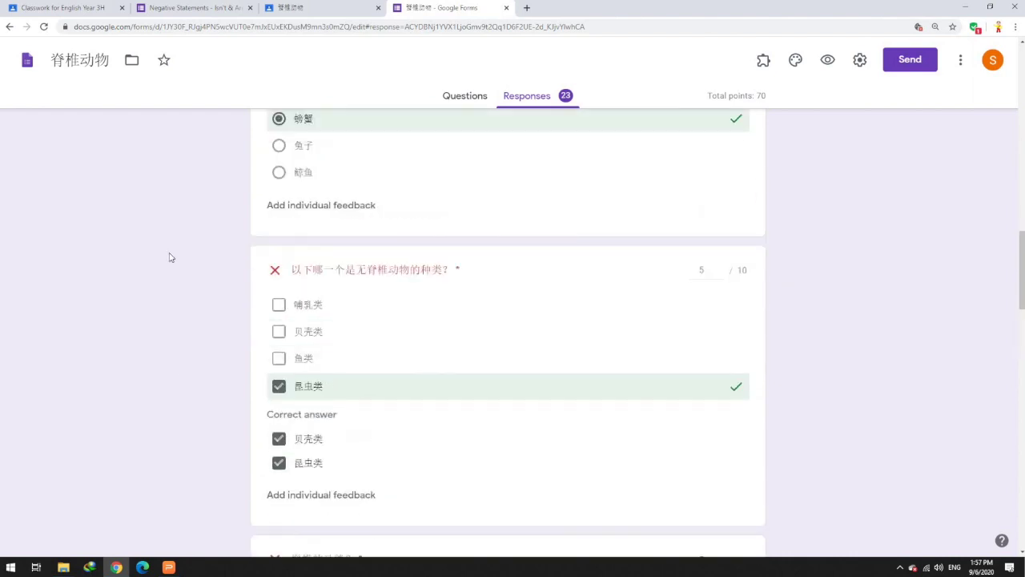
Return to the Negative Statements form and add a question beginning with the teacher's title and name
left_click(185, 7)
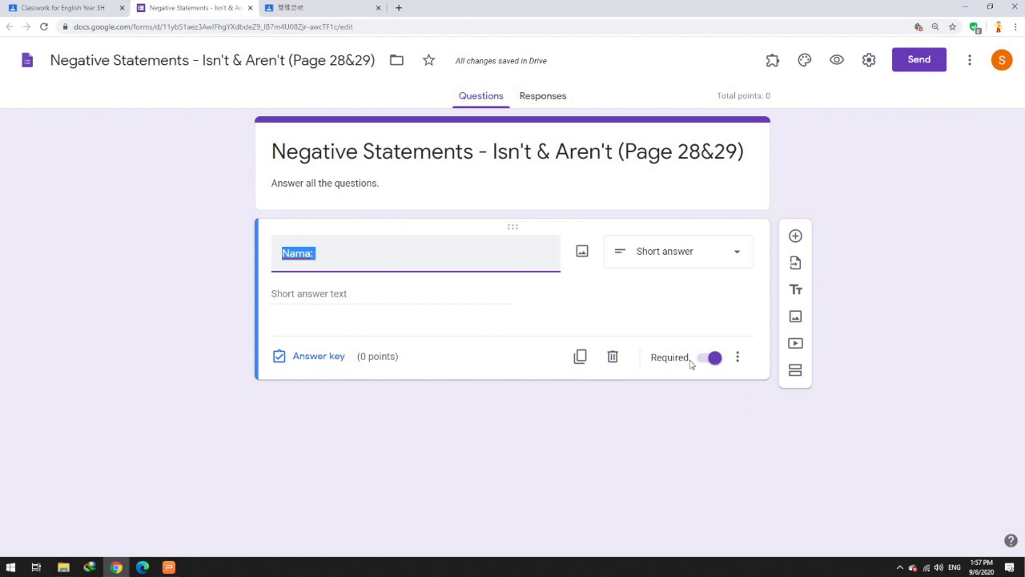
left_click(795, 235)
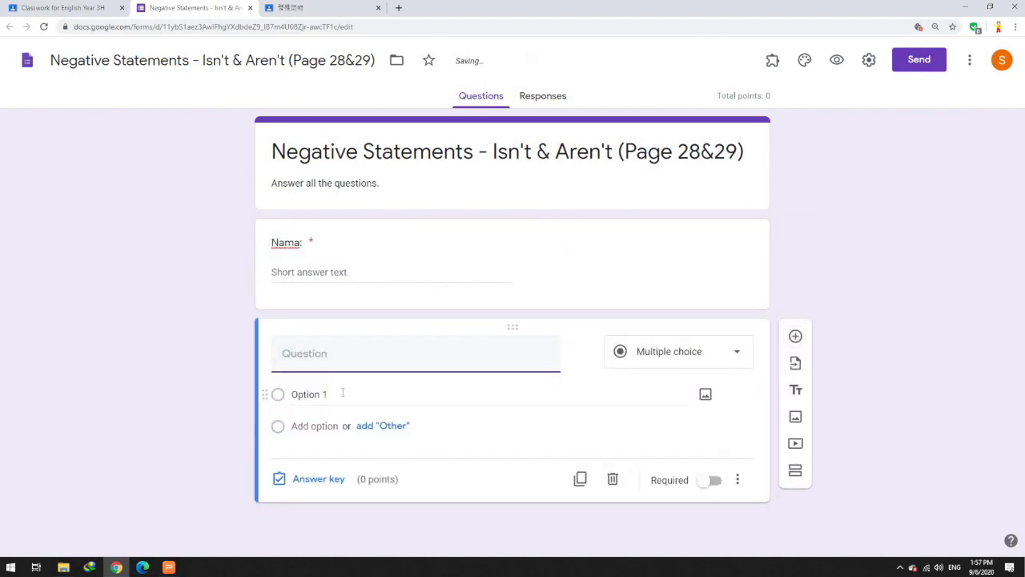
type("Mr. See")
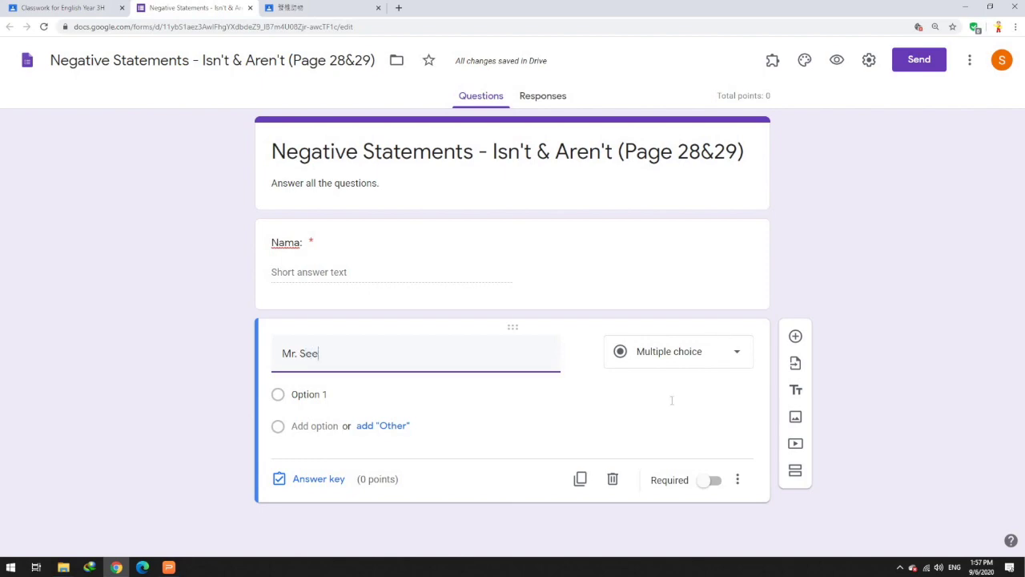
Switch to WPS Presentation and view the first "Exercise - Negative Statements" slide for reference
left_click(168, 568)
scroll(137, 358, "down", 10)
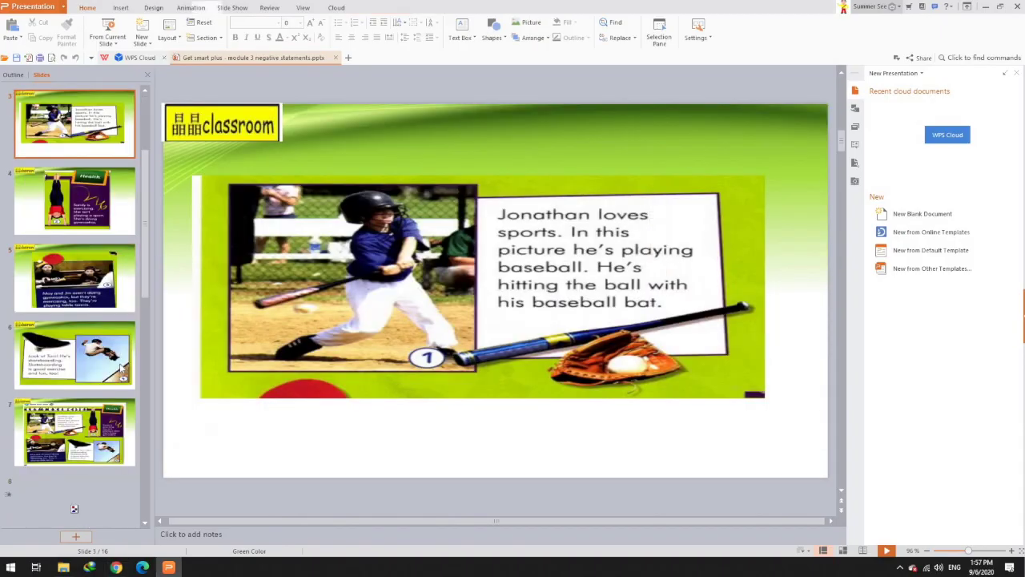
left_click(127, 375)
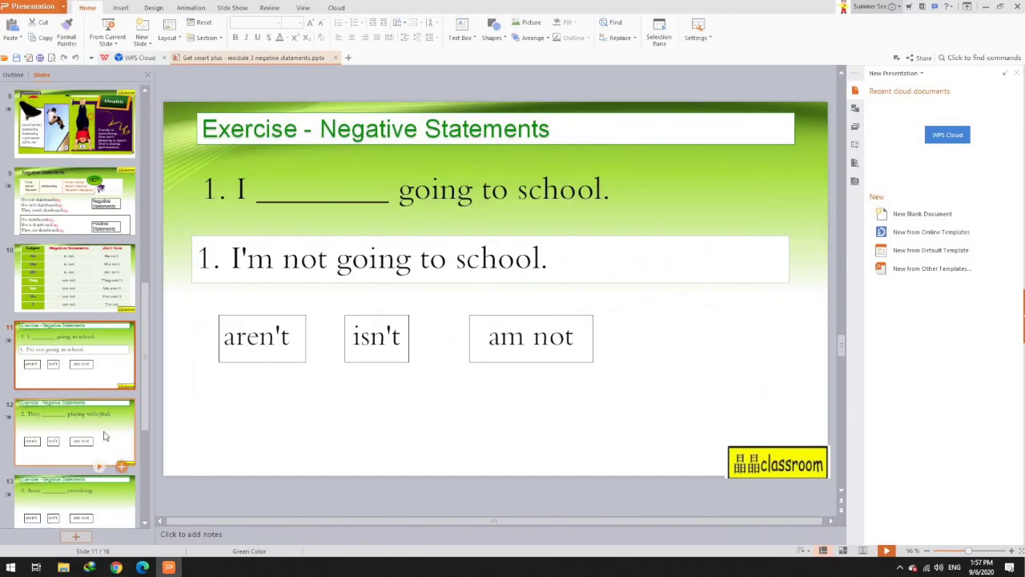
Return to the form in Chrome, complete the new question with "______ playing baseball." and make it required
left_click(116, 567)
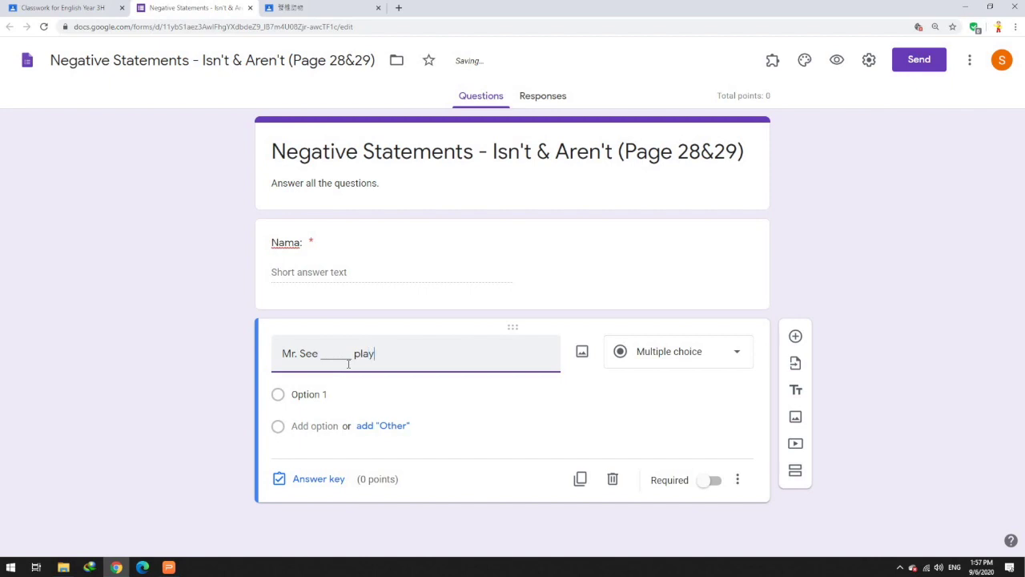
type("v")
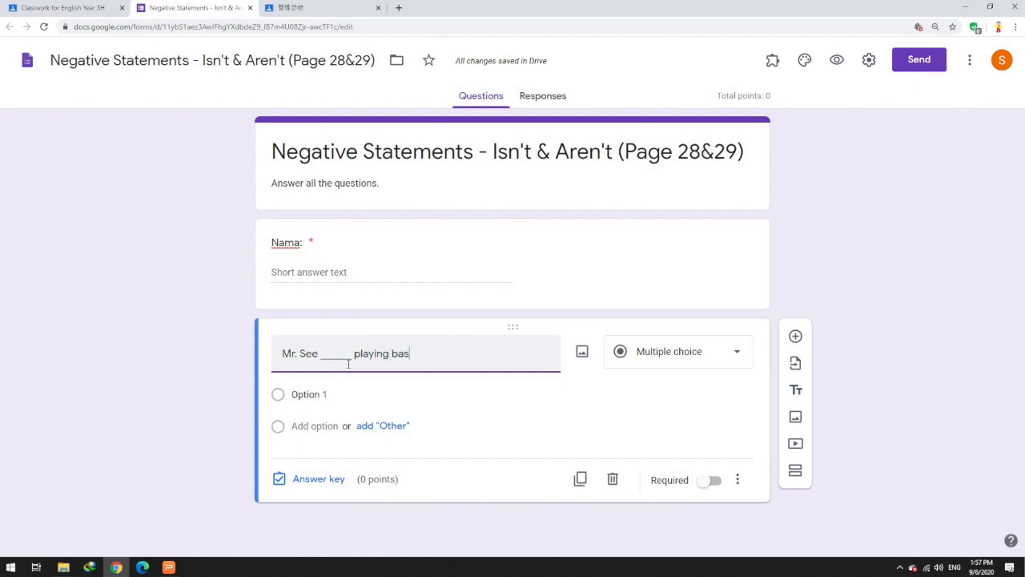
left_click(712, 482)
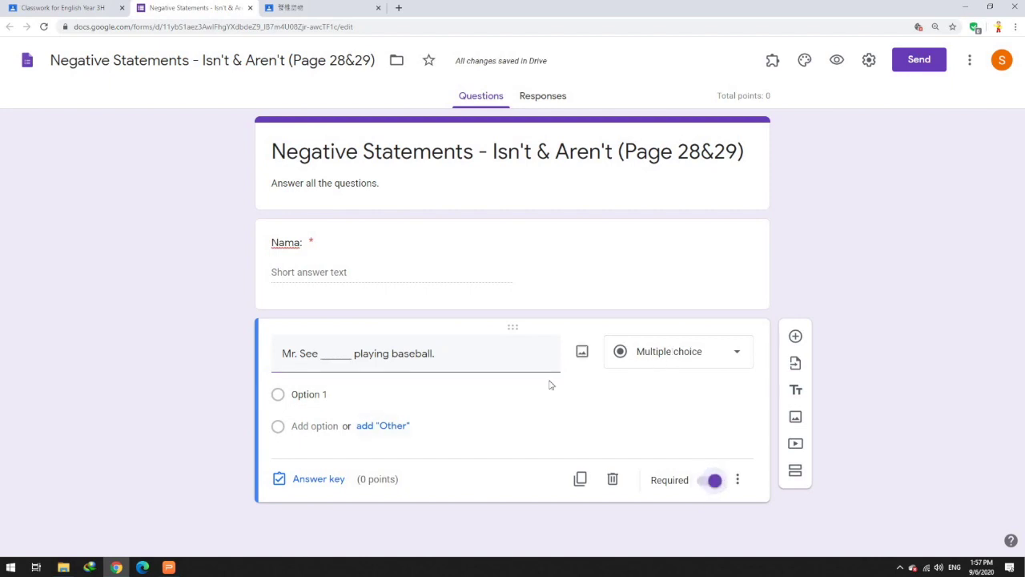
Give the baseball question the answer options "isn't", "aren't" and "am not", keeping it as Multiple choice
left_click(381, 401)
type("is")
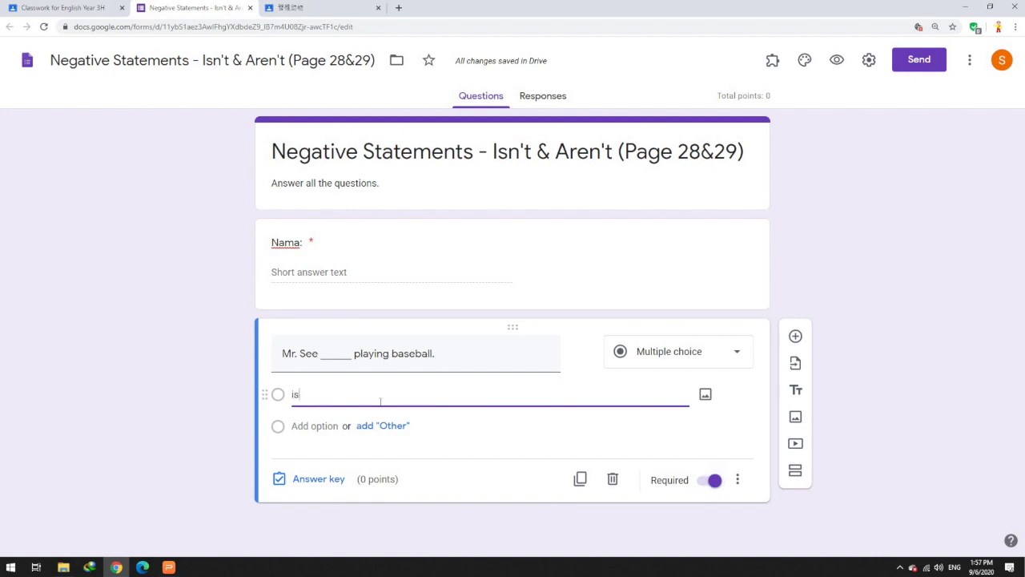
type("n't")
left_click(329, 426)
type("aren't")
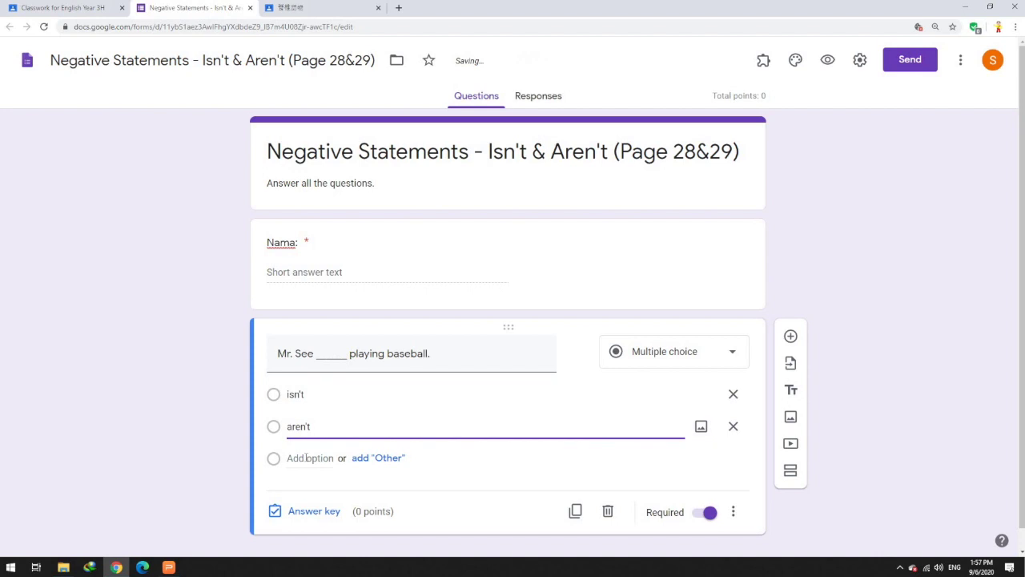
left_click(309, 457)
type("am not")
scroll(542, 446, "down", 1)
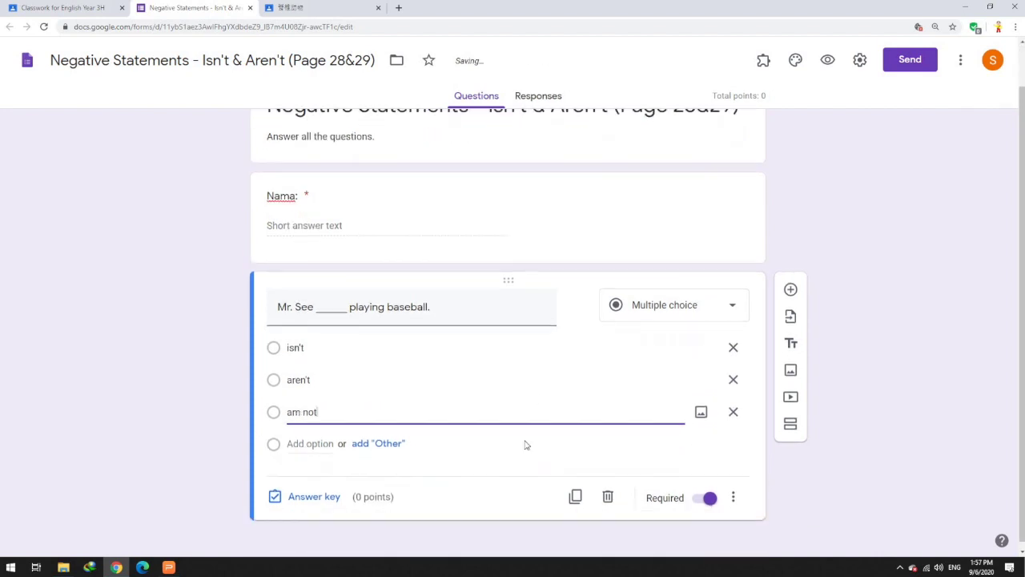
left_click(664, 306)
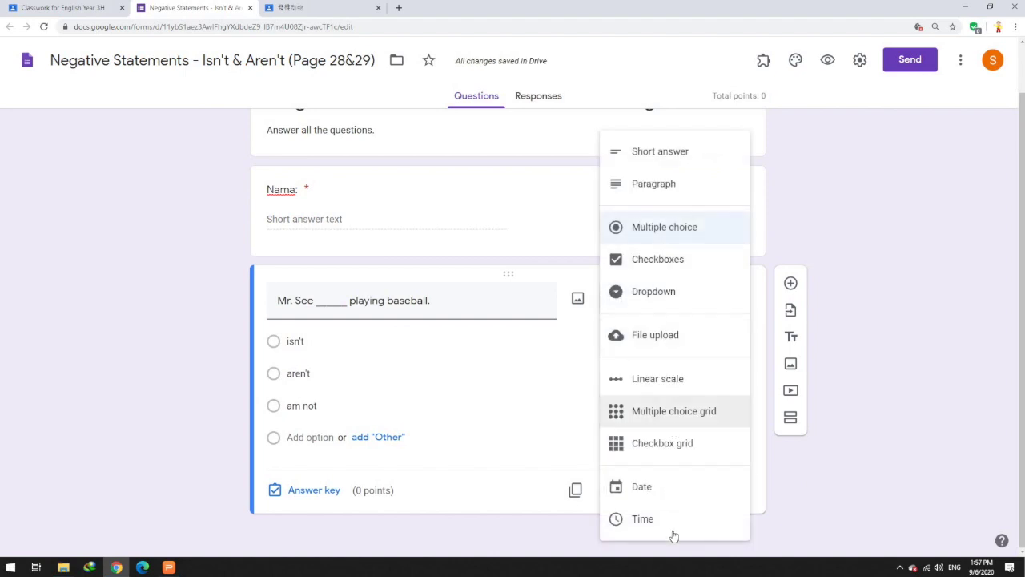
left_click(689, 229)
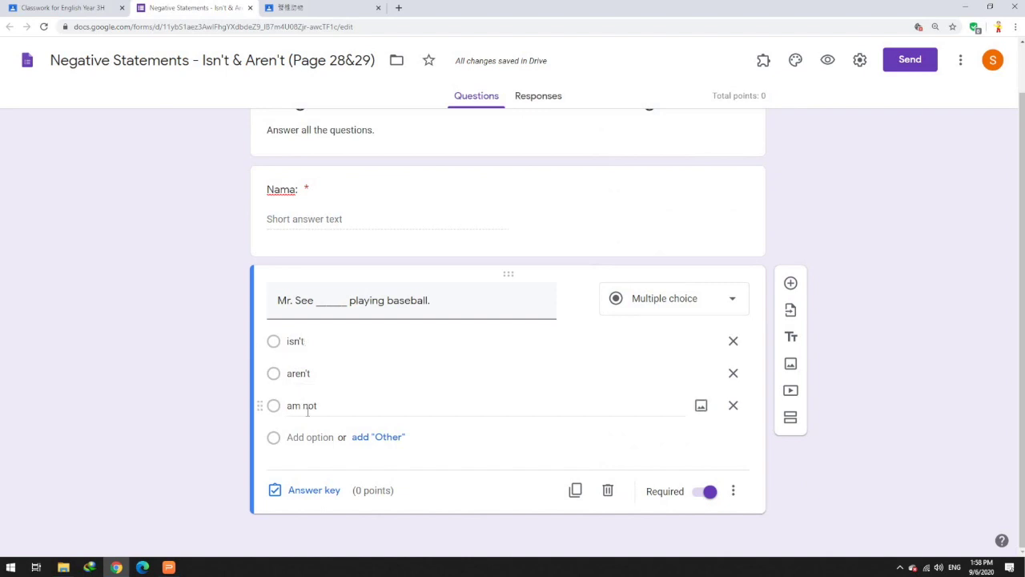
Set the baseball question's answer key to "isn't" with a value of 10 points
left_click(312, 490)
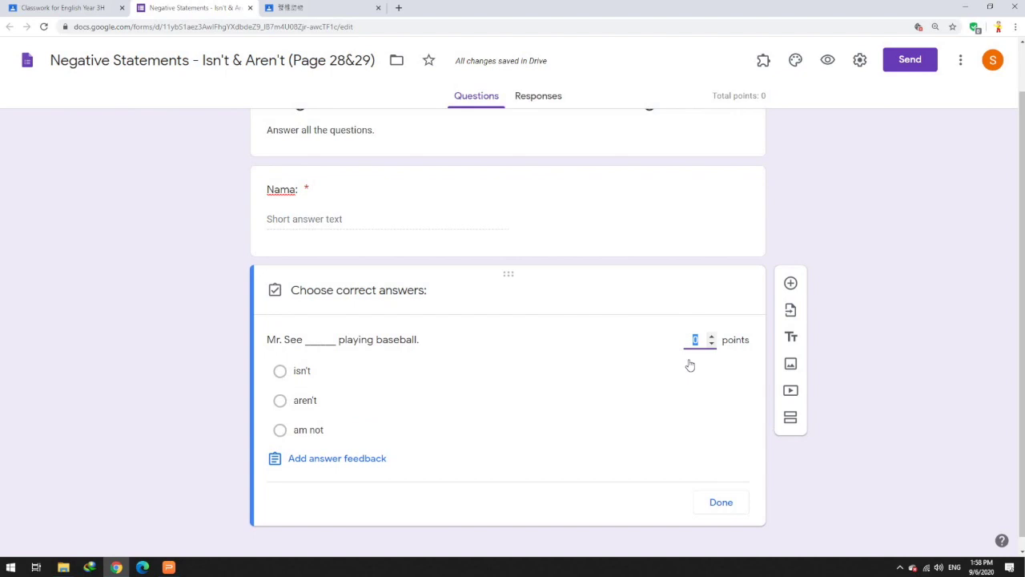
type("10")
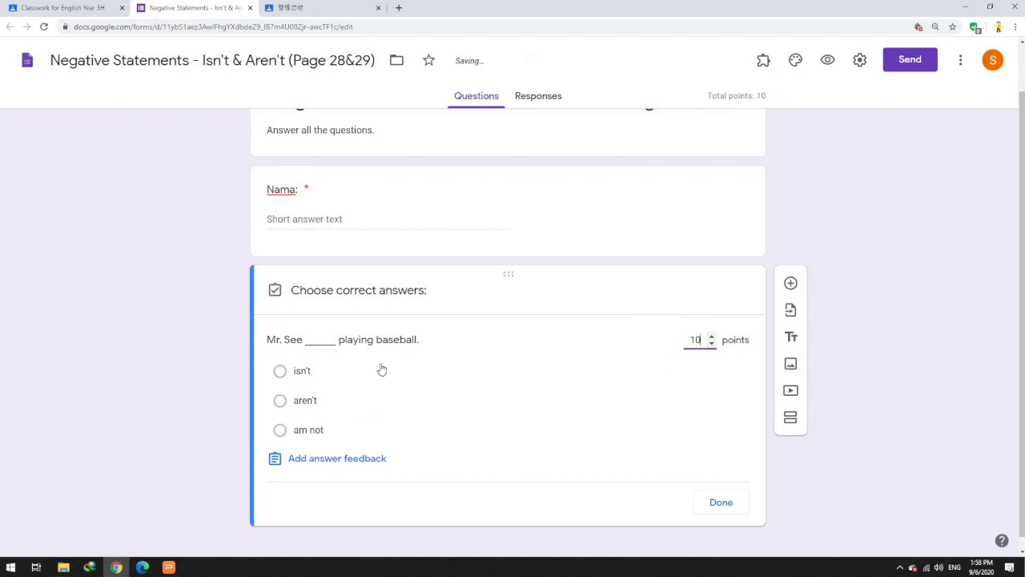
left_click(380, 370)
left_click(721, 505)
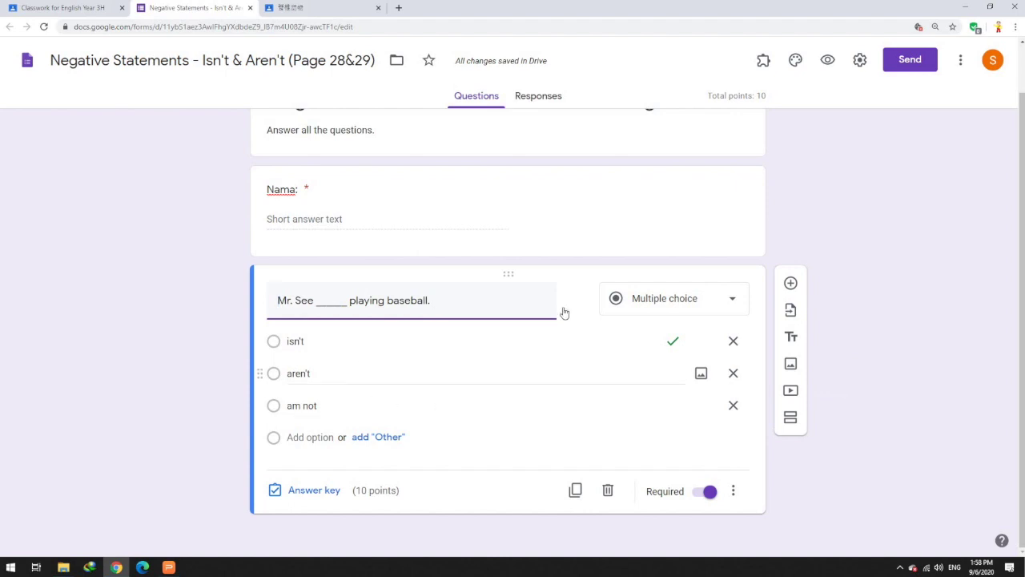
Duplicate the baseball question and change the copy's text to "They ______ skateboarding."
left_click(575, 492)
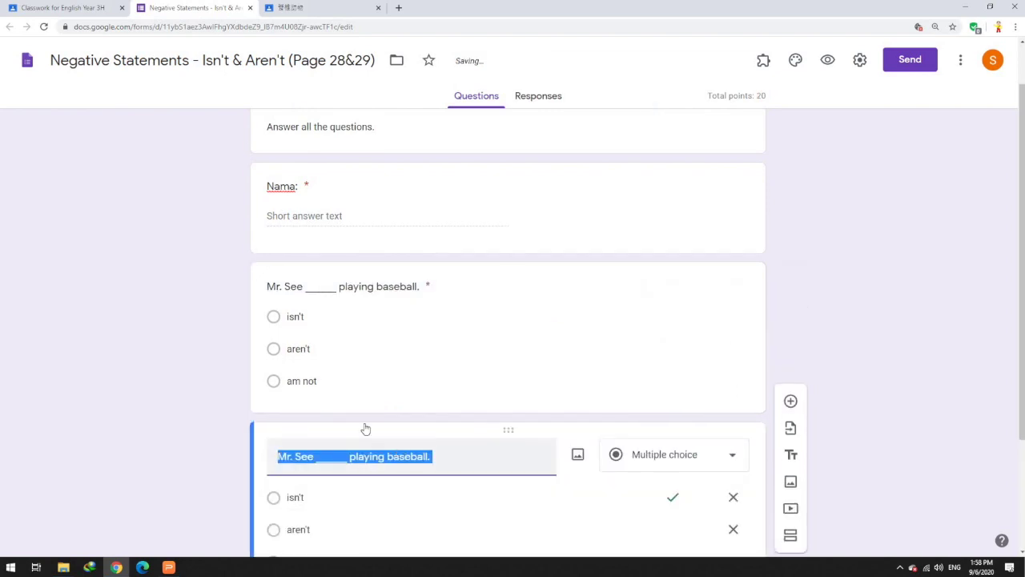
left_click(314, 303)
key("shift+Home")
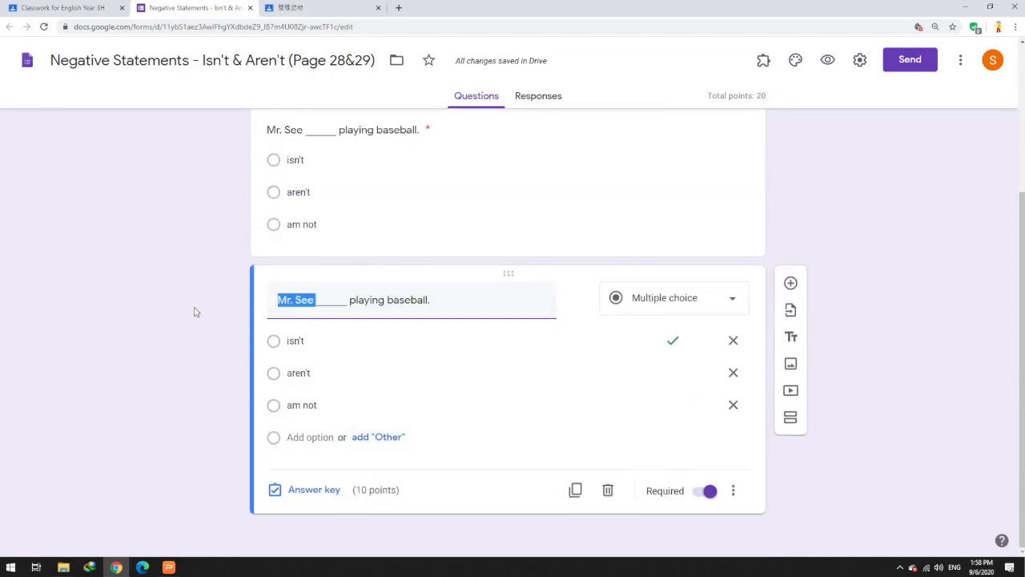
type("They")
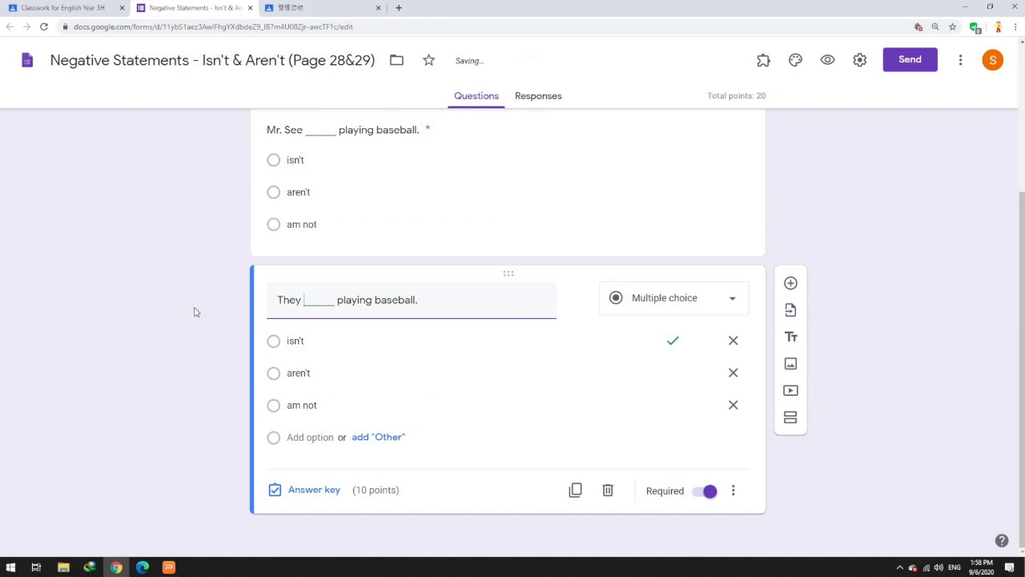
left_click_drag(416, 301, 337, 301)
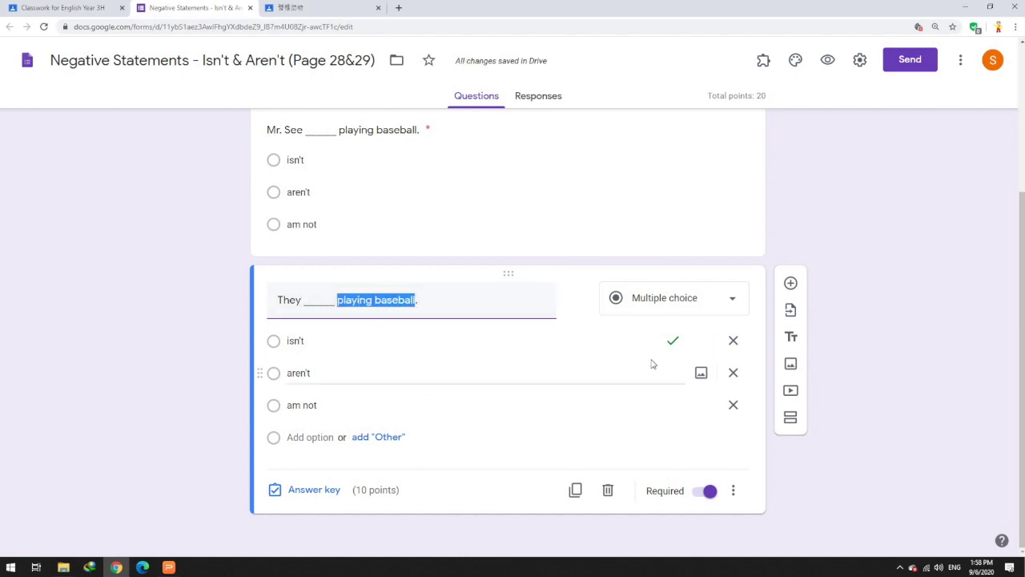
type("sk")
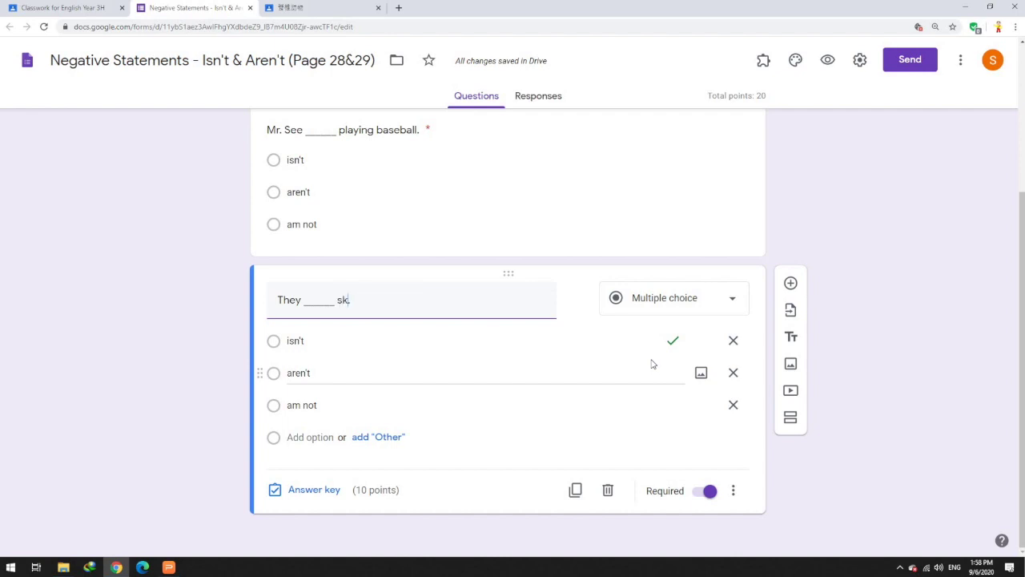
type("adeb")
key("BackSpace")
type(".")
type("ar")
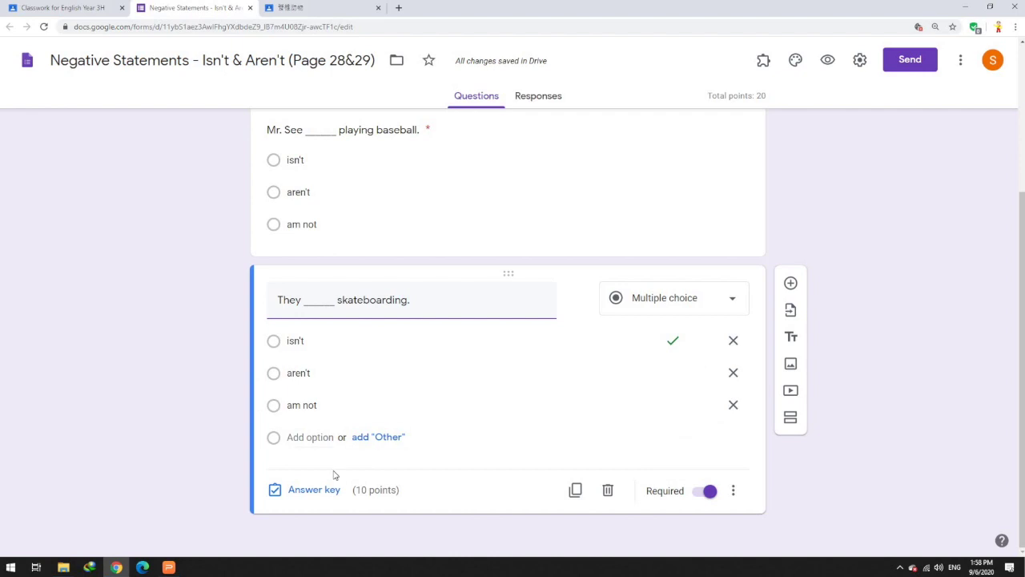
Set "aren't" as the correct answer in the skateboarding question's answer key
left_click(314, 491)
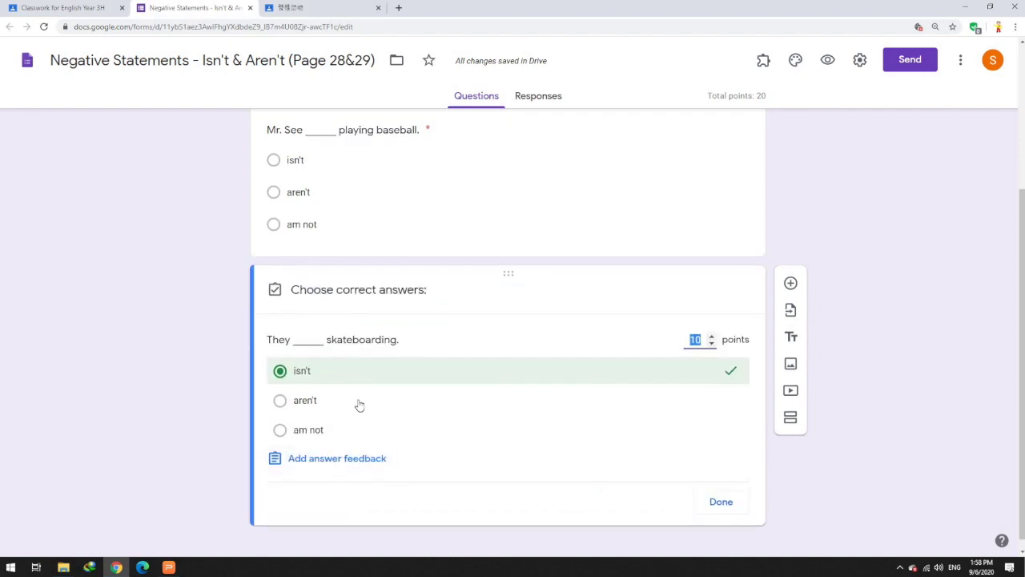
left_click(360, 399)
left_click(365, 371)
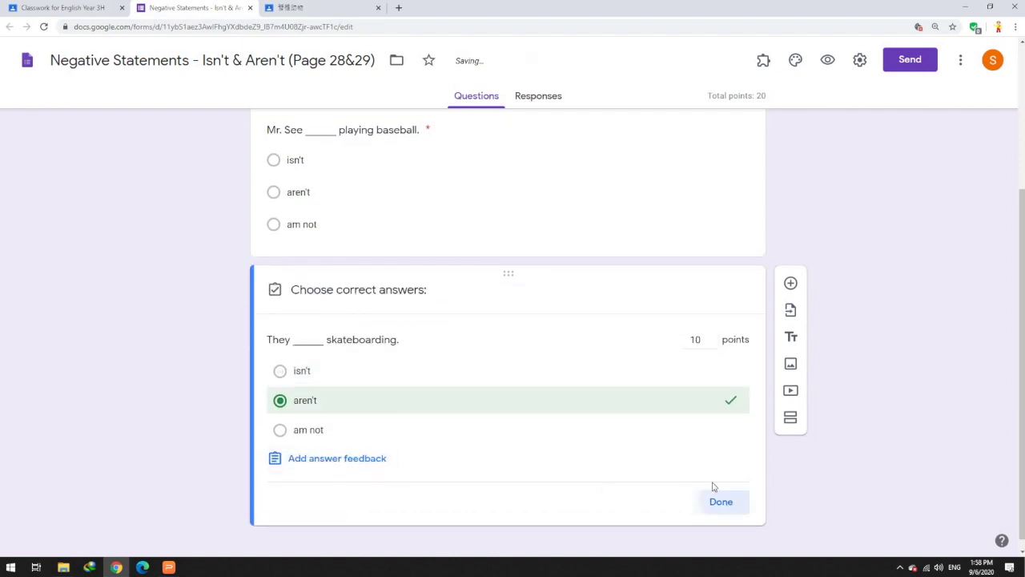
left_click(718, 500)
Duplicate the skateboarding question and change the copy's question type to Checkboxes
left_click(576, 489)
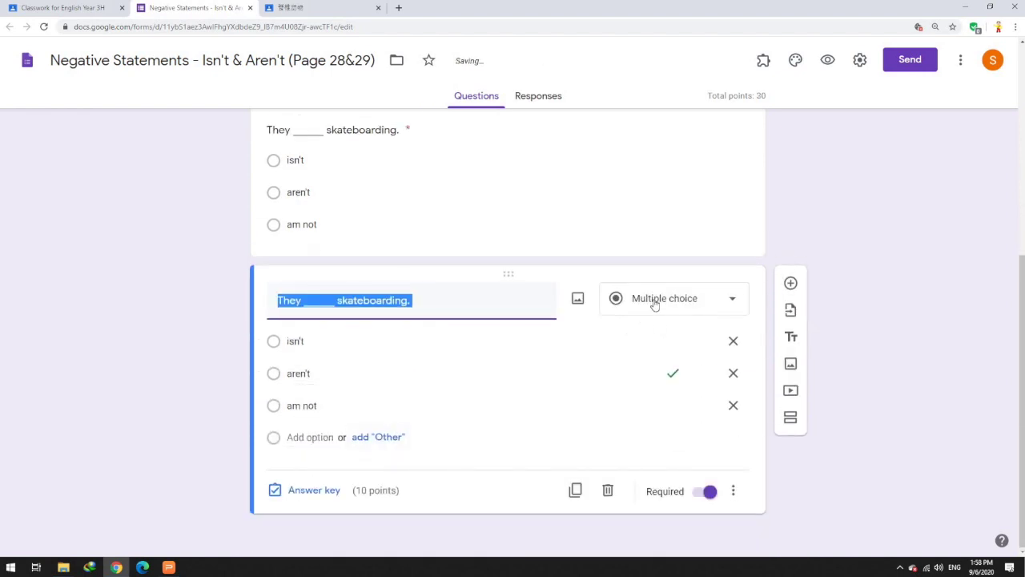
left_click(662, 303)
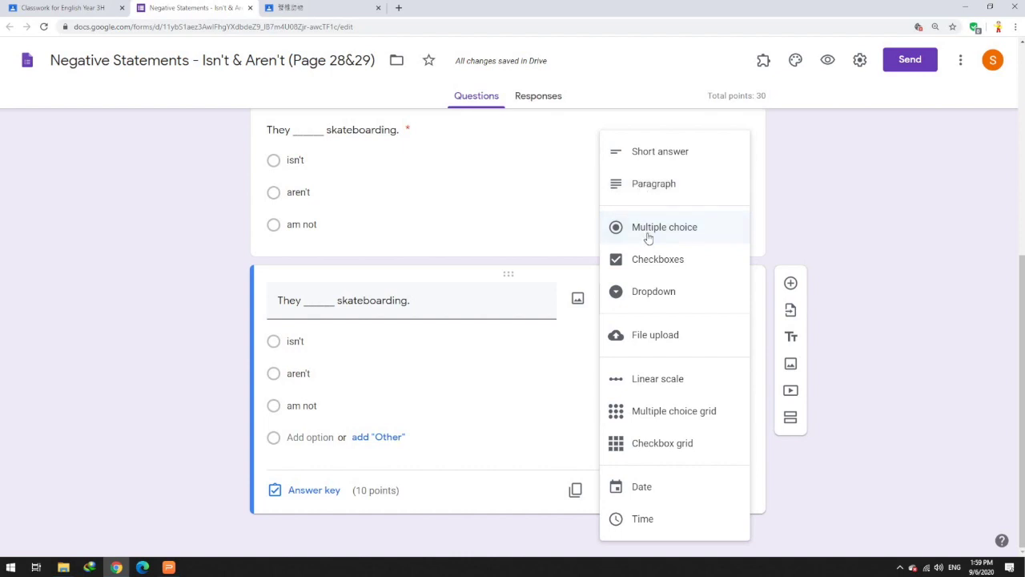
left_click(650, 259)
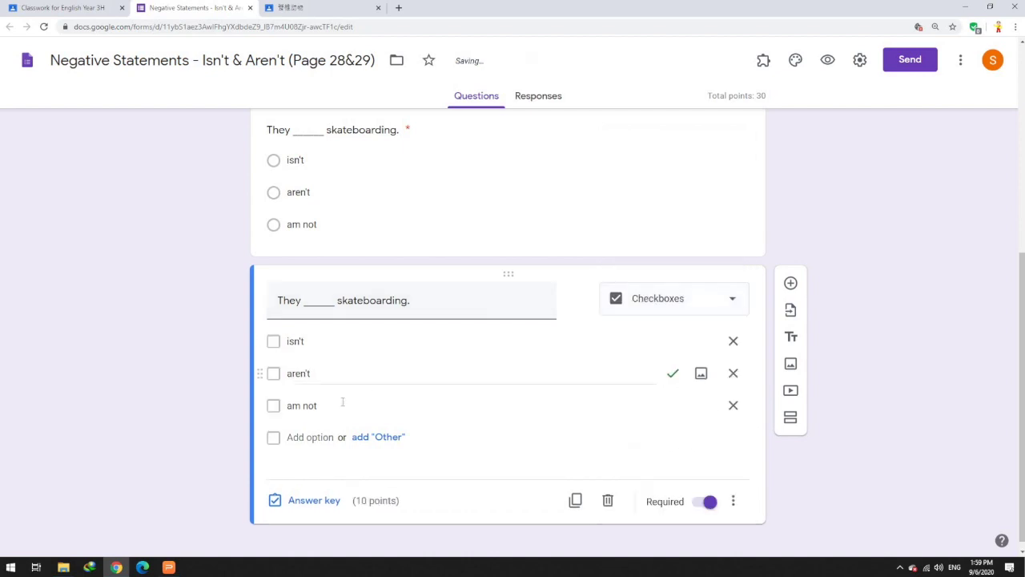
Add the options "is not" and "are not" to the checkbox question
left_click(315, 437)
type("is not")
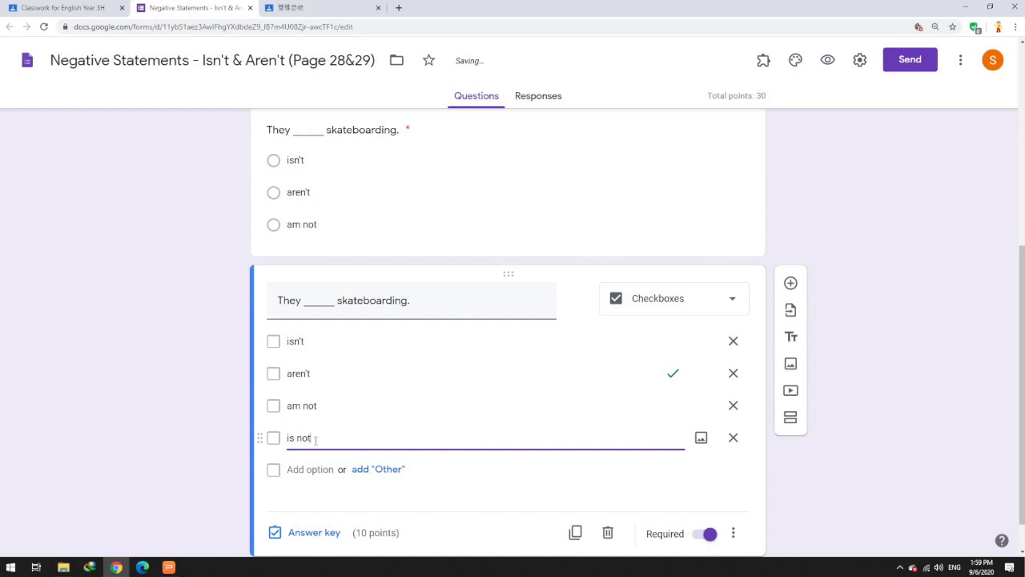
left_click(312, 470)
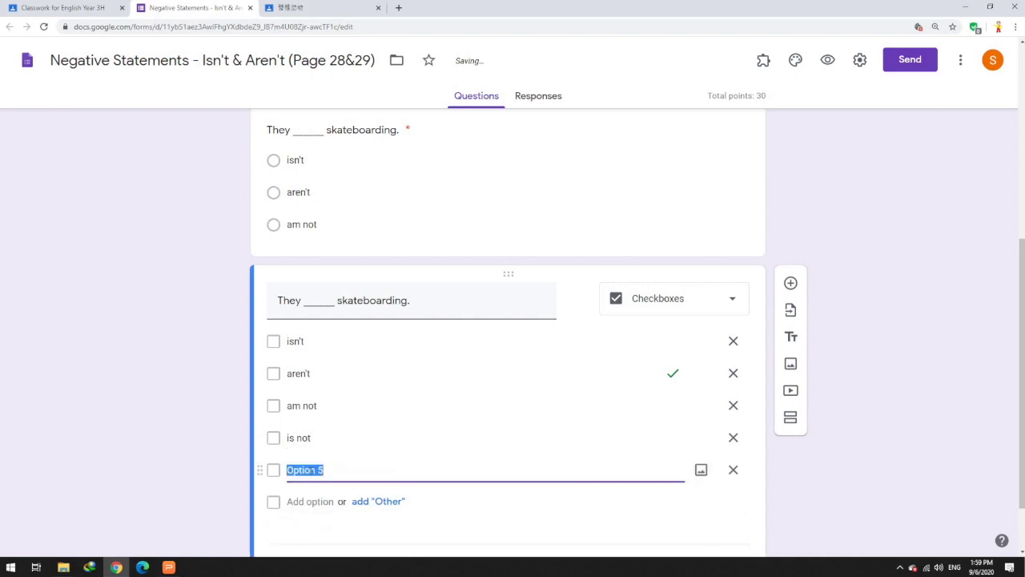
type("a")
scroll(501, 428, "down", 1)
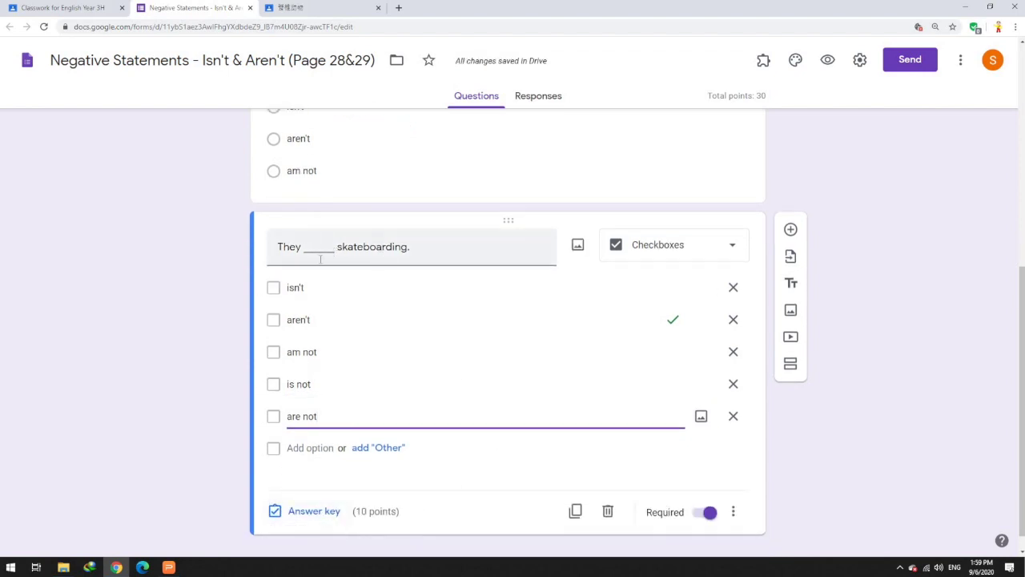
Change the checkbox question's text to "He ______ hitting the ball."
scroll(320, 259, "up", 2)
scroll(296, 312, "down", 1)
left_click(244, 302)
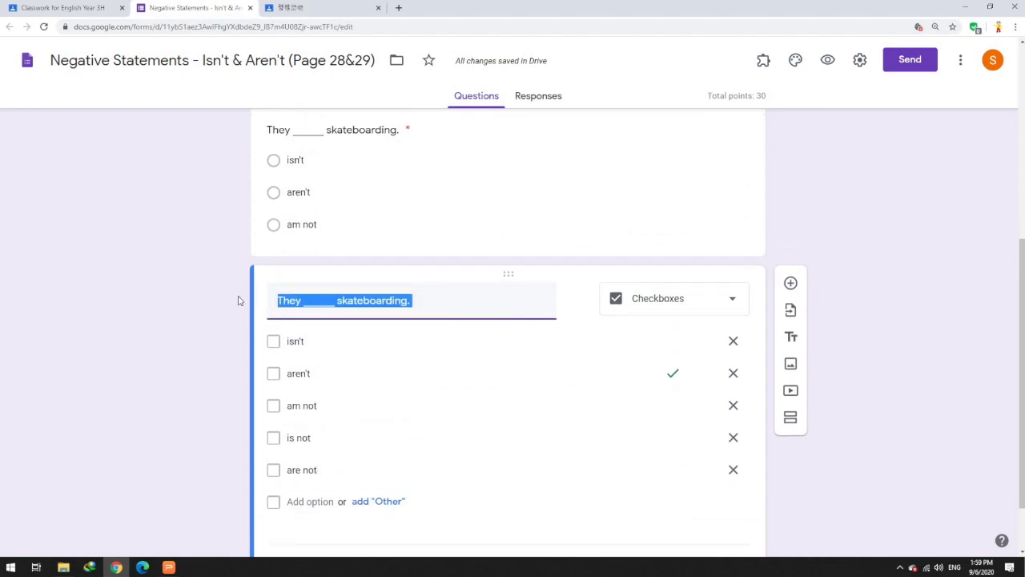
left_click(293, 293)
triple_click(293, 294)
left_click(302, 299)
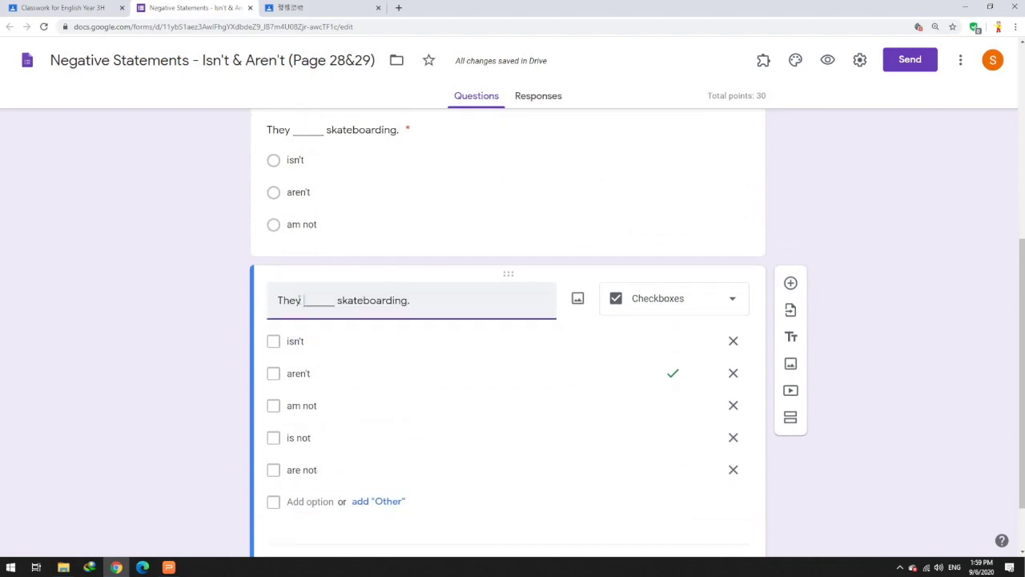
left_click_drag(302, 300, 264, 300)
type("He")
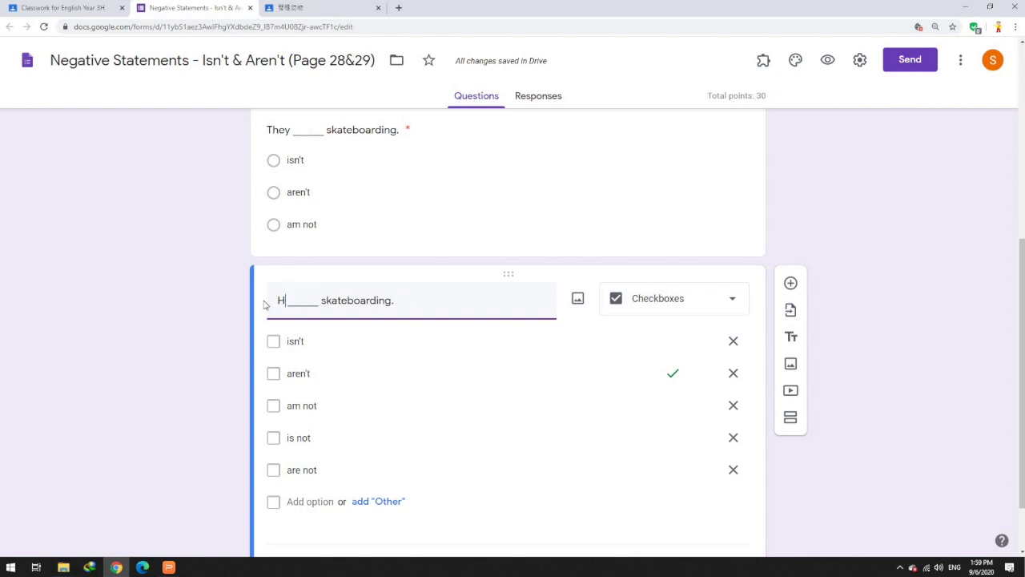
left_click_drag(398, 301, 326, 300)
type("hitting the ball")
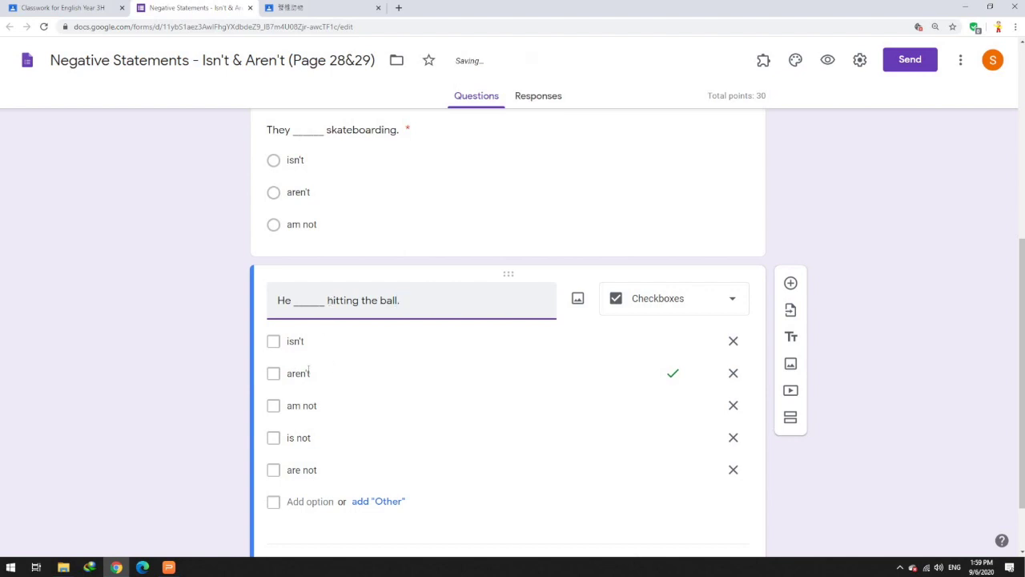
type(".")
Set "isn't" and "is not" as the correct answers in the hitting-the-ball question's answer key, with "aren't" unmarked
scroll(361, 461, "down", 1)
left_click(325, 490)
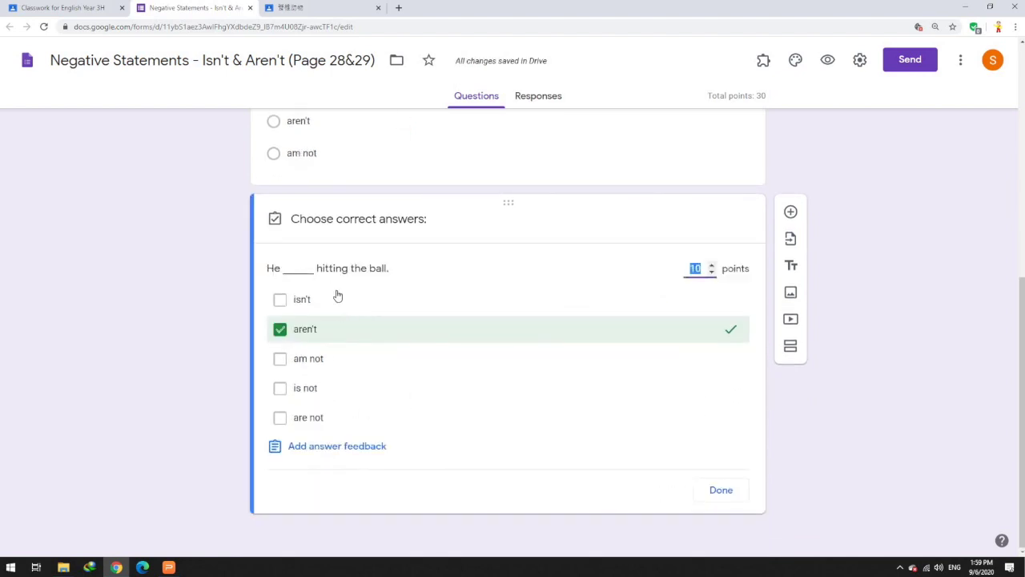
left_click(337, 298)
left_click(339, 328)
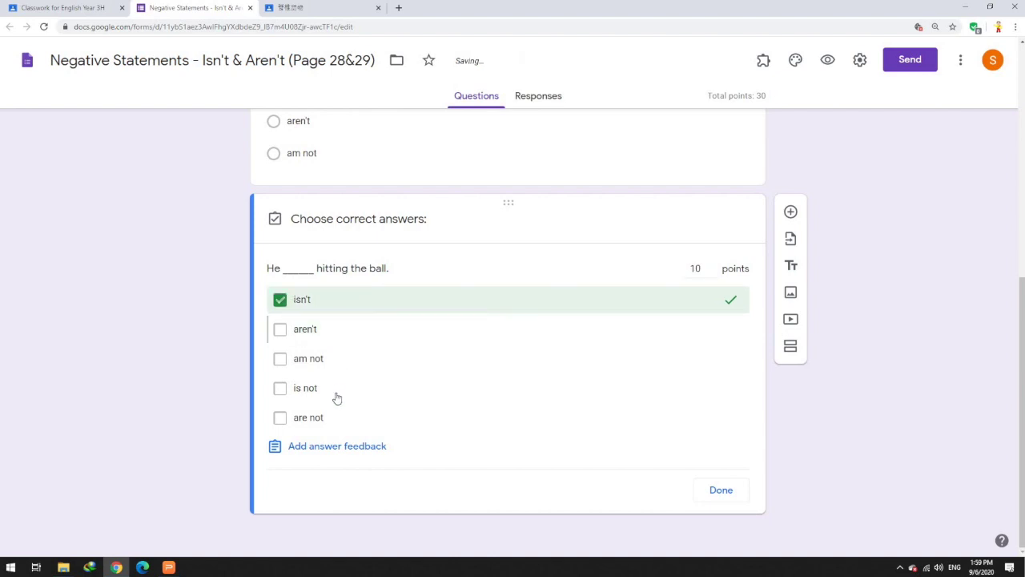
left_click(337, 396)
left_click(722, 492)
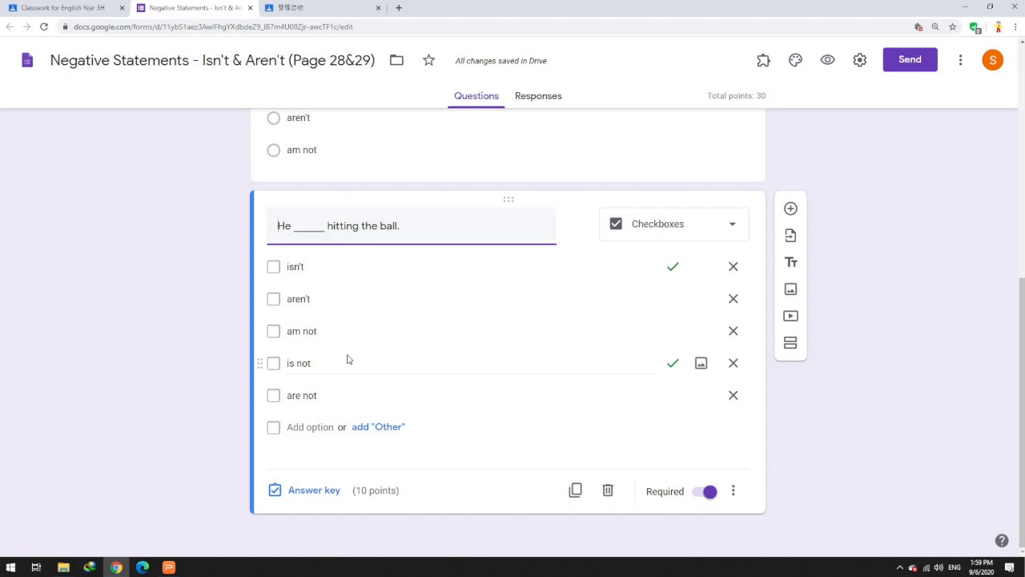
Append the note "(have more than 1 answers)" to the hitting-the-ball question's text
left_click(436, 232)
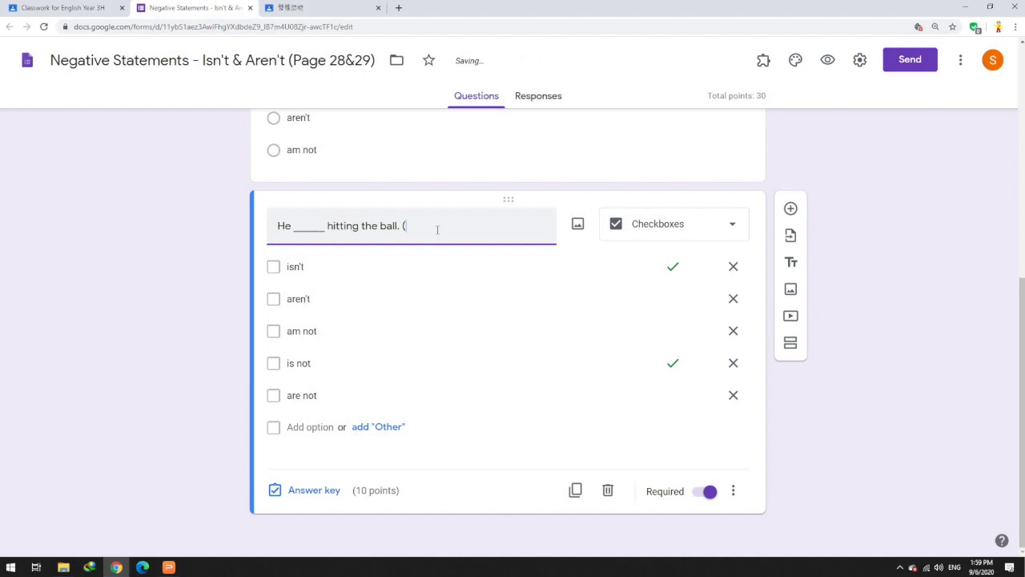
key("BackSpace")
type("ve more than 1")
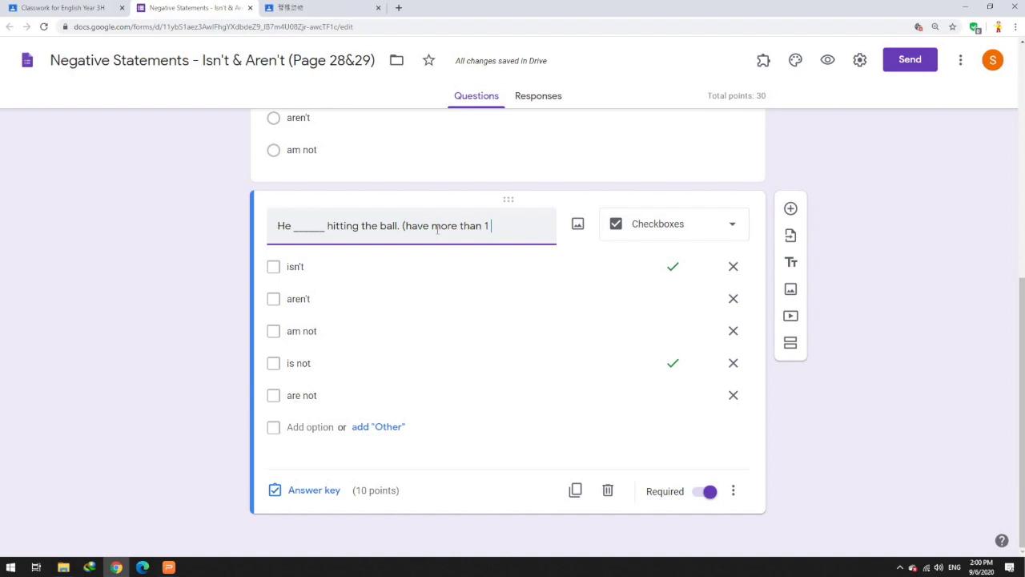
type("answers")
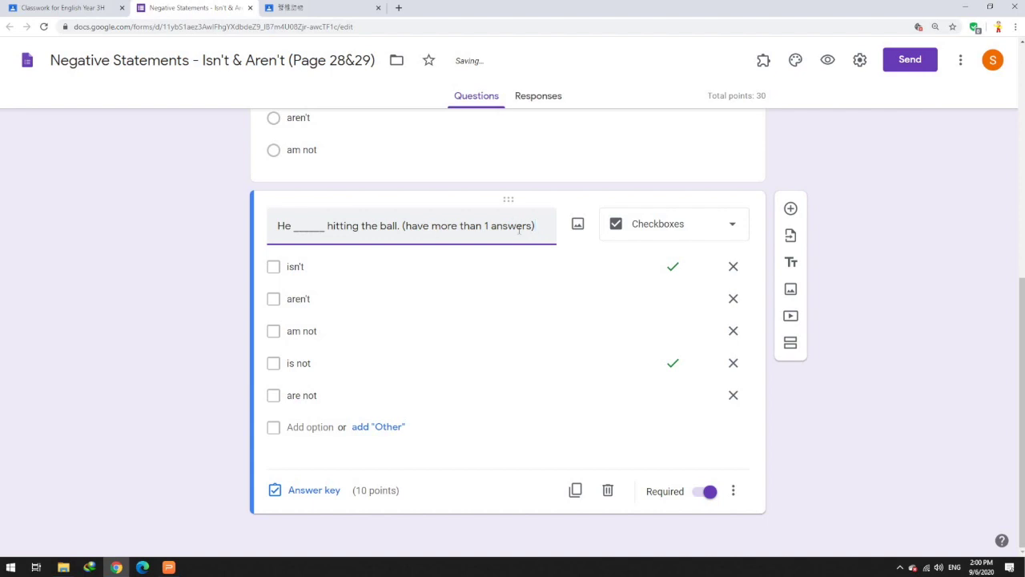
Reword the note at the end of the hitting-the-ball question to "(2 answers)"
left_click_drag(544, 230, 409, 235)
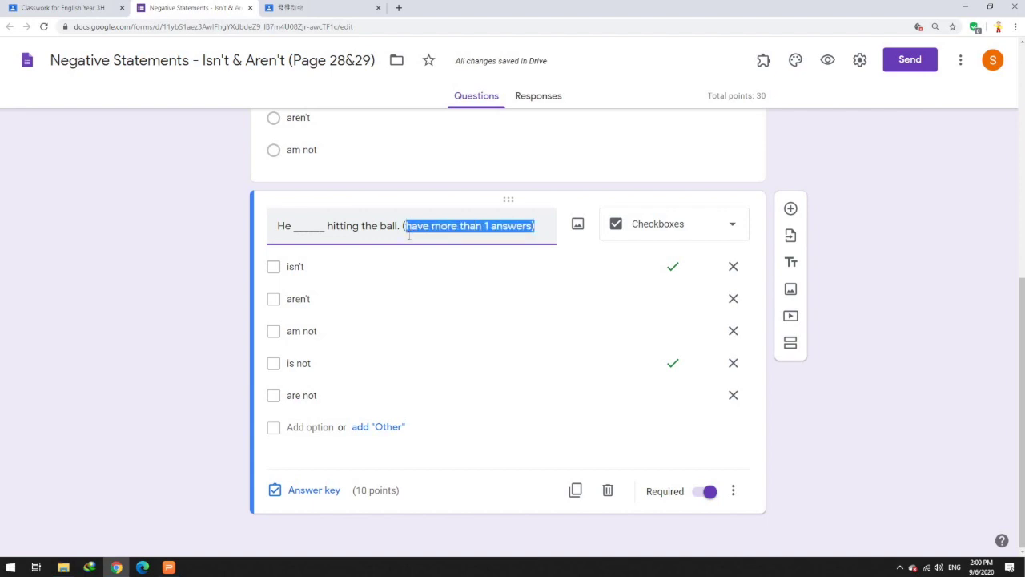
type("2 ans")
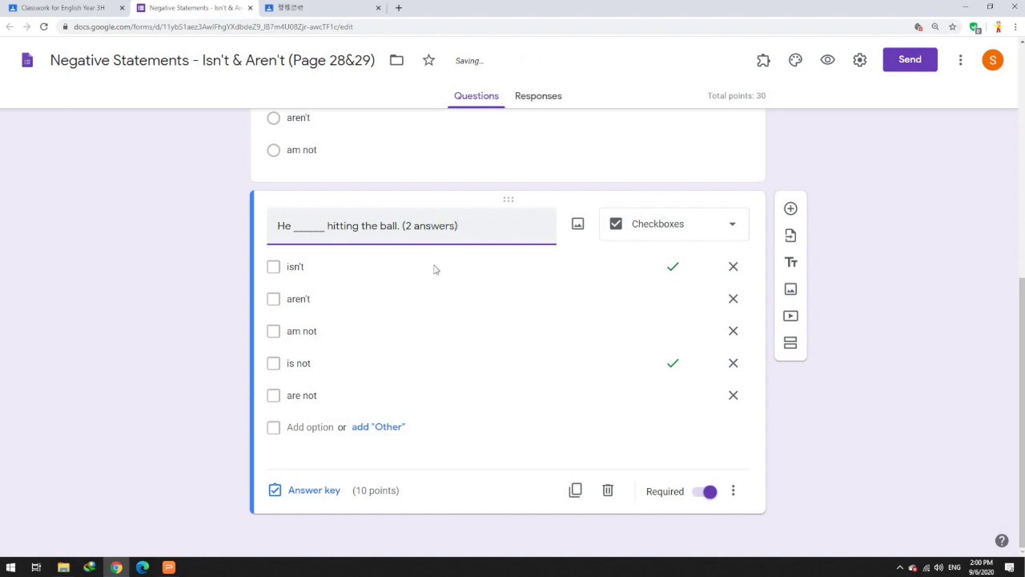
key("Left")
key("Left")
key("Left")
key("Left")
key("Left")
key("Left")
key("Left")
key("Left")
key("Left")
key("Left")
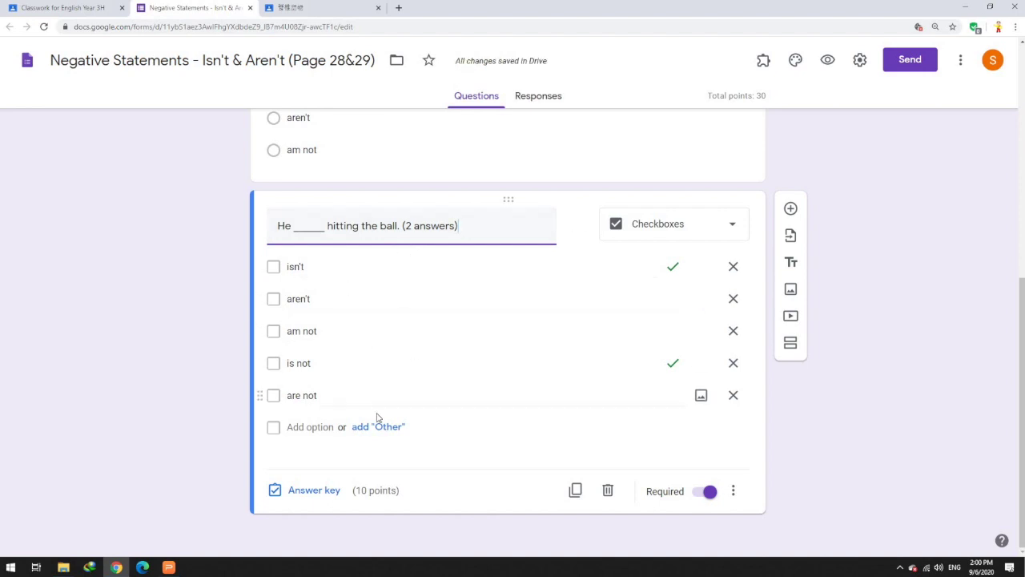
Duplicate the hitting-the-ball question and remove the "is not" and "are not" options from the copy
left_click(574, 491)
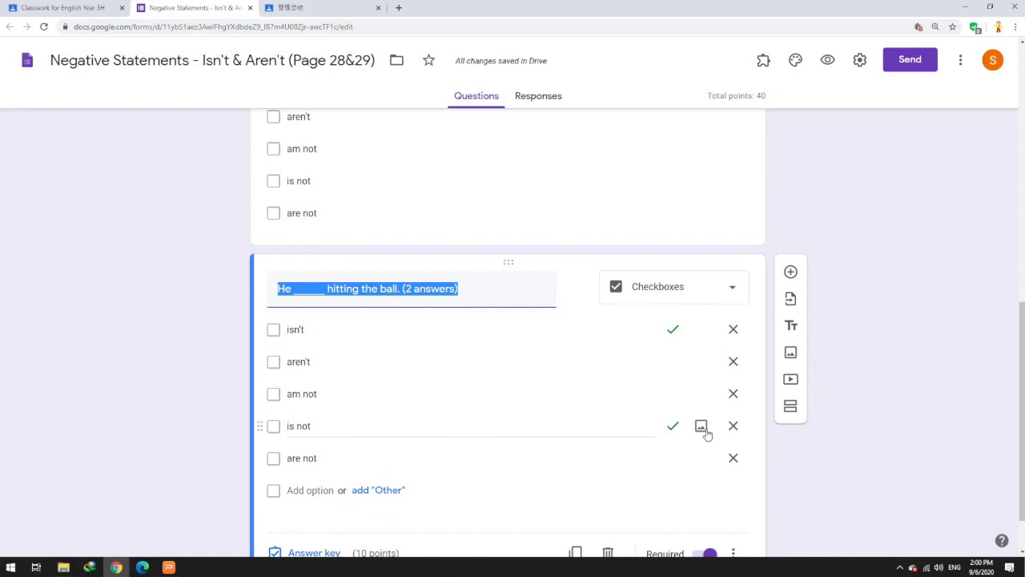
left_click(731, 425)
left_click(731, 427)
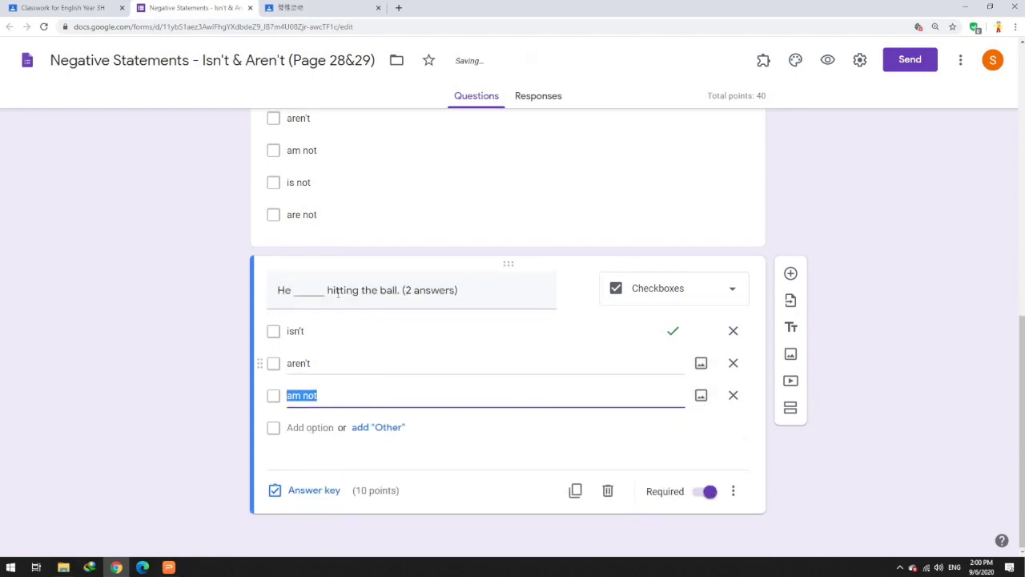
Change the copied question's text to "I ______ sleeping" and delete its "(2 answers)" note
left_click(338, 293)
left_click(293, 290)
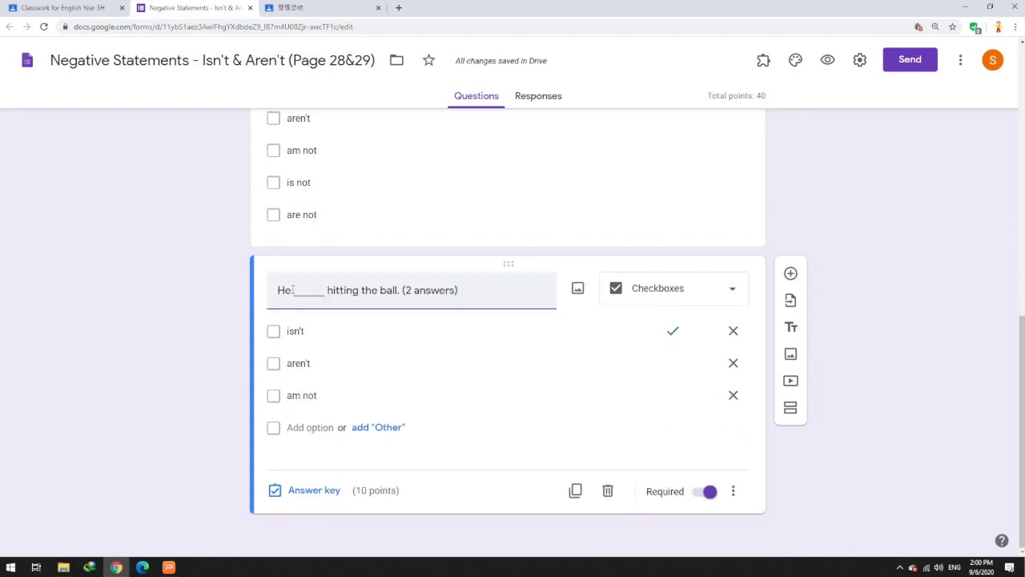
key("shift+Home")
type("I")
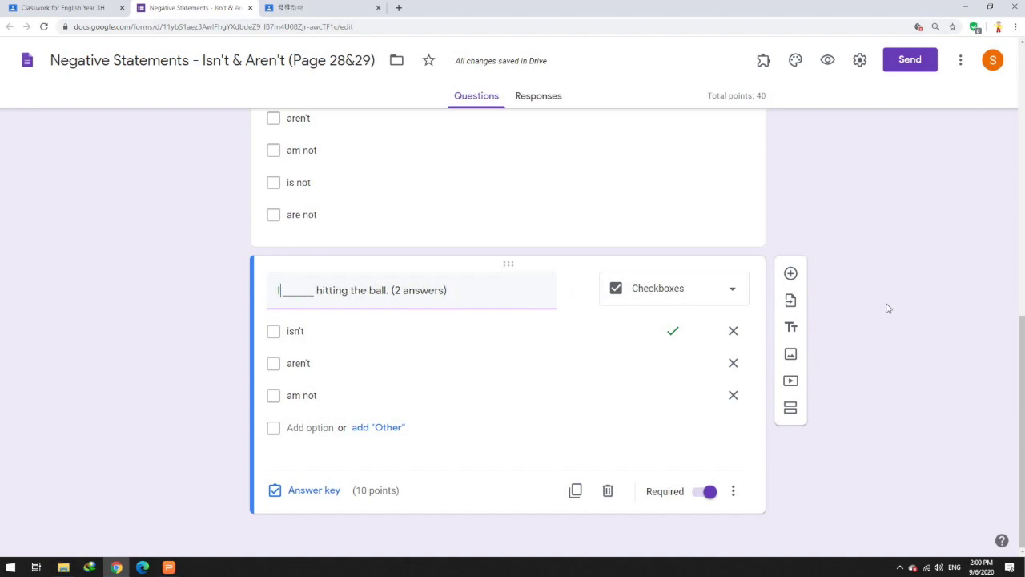
left_click_drag(388, 291, 316, 292)
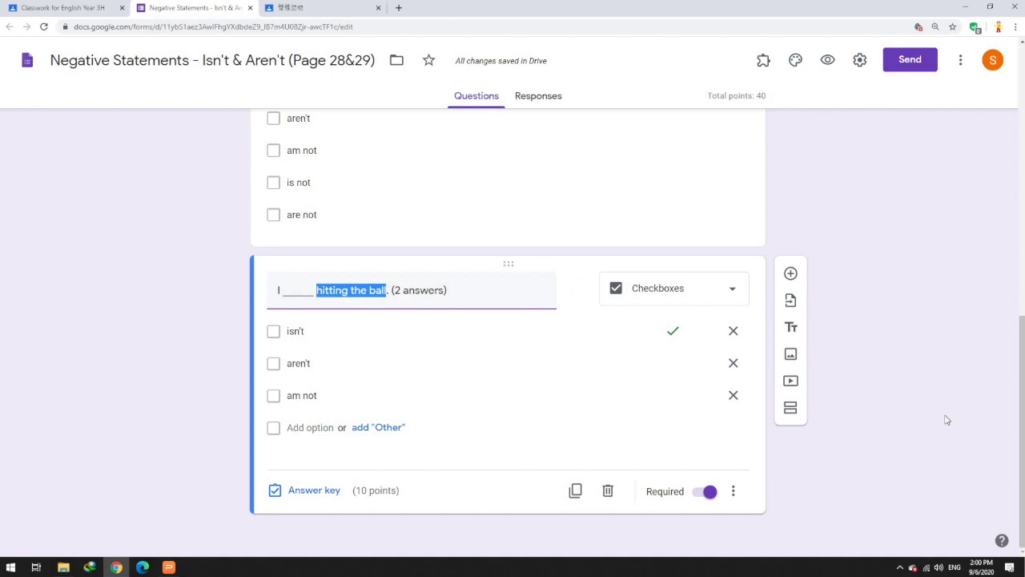
type("sleeping")
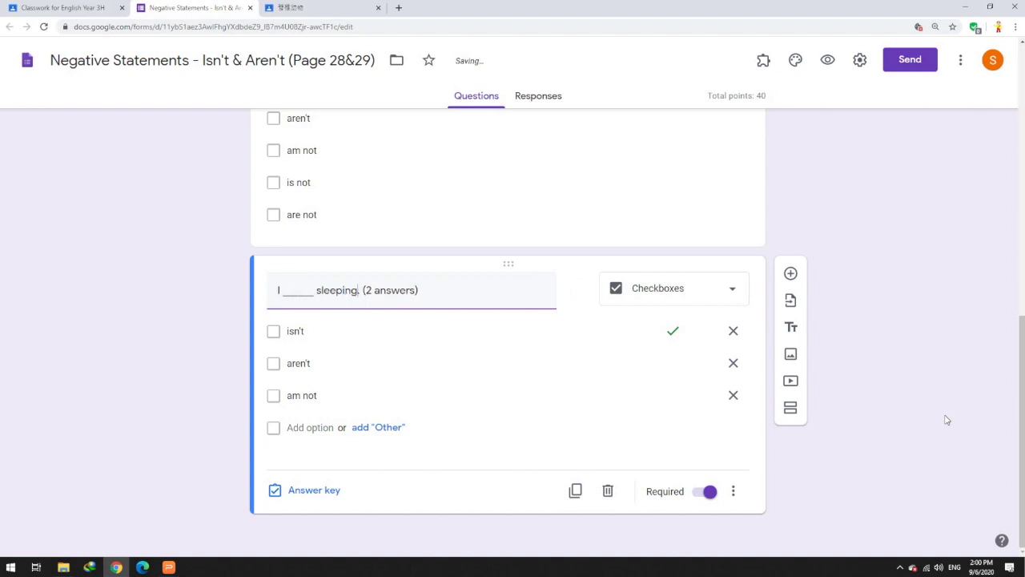
key("Delete")
key("Delete")
key("Delete")
key("Delete")
key("Delete")
key("Delete")
key("Delete")
key("Delete")
key("Delete")
key("Delete")
key("Delete")
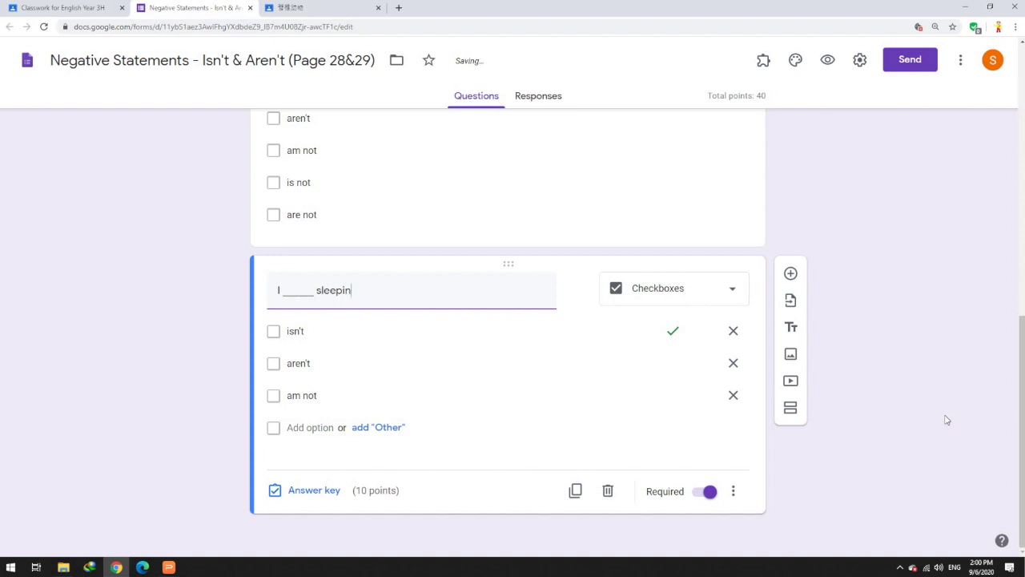
type("throwing the eff")
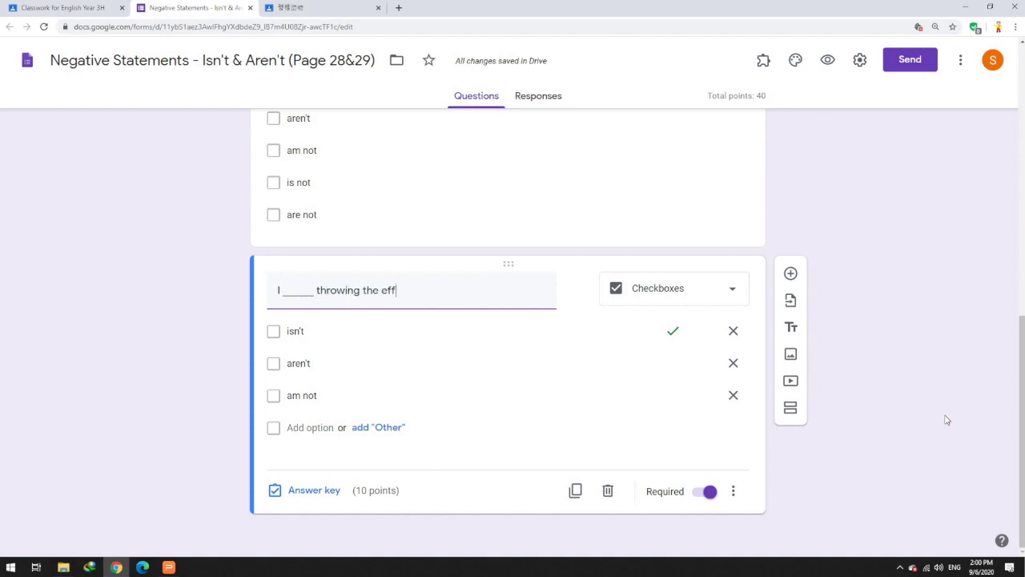
key("BackSpace")
type("gg")
key("BackSpace")
key("BackSpace")
key("BackSpace")
key("BackSpace")
key("BackSpace")
Make the copied question read "I ______ playing table tennis." and change its question type to Dropdown
type("playing")
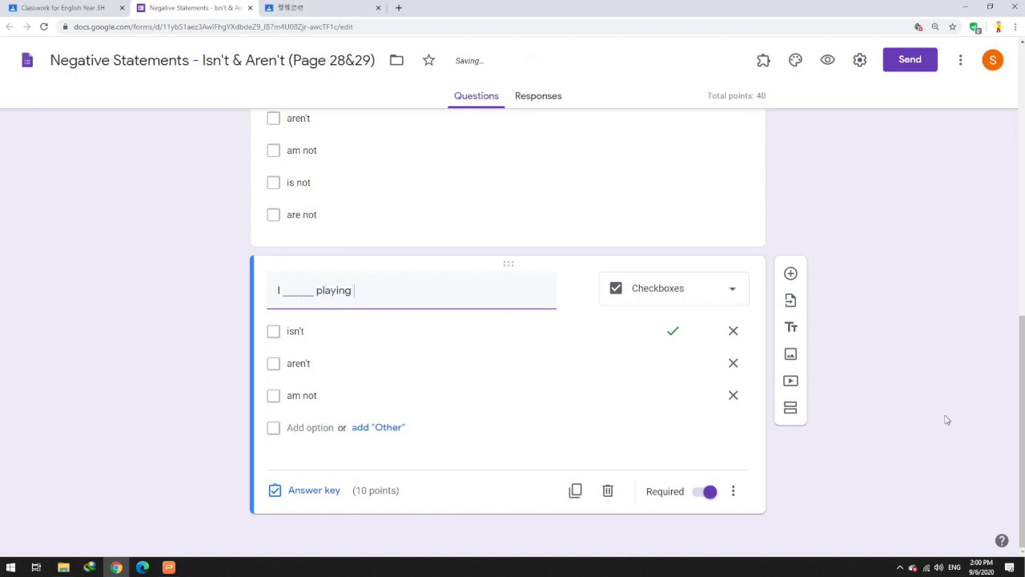
type(" table tennis.")
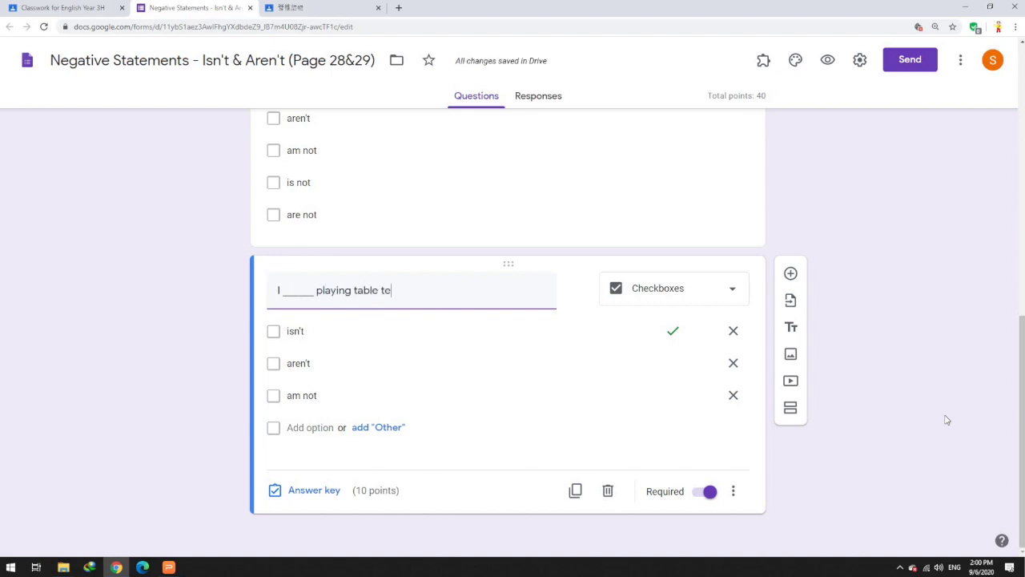
left_click(660, 291)
left_click(659, 294)
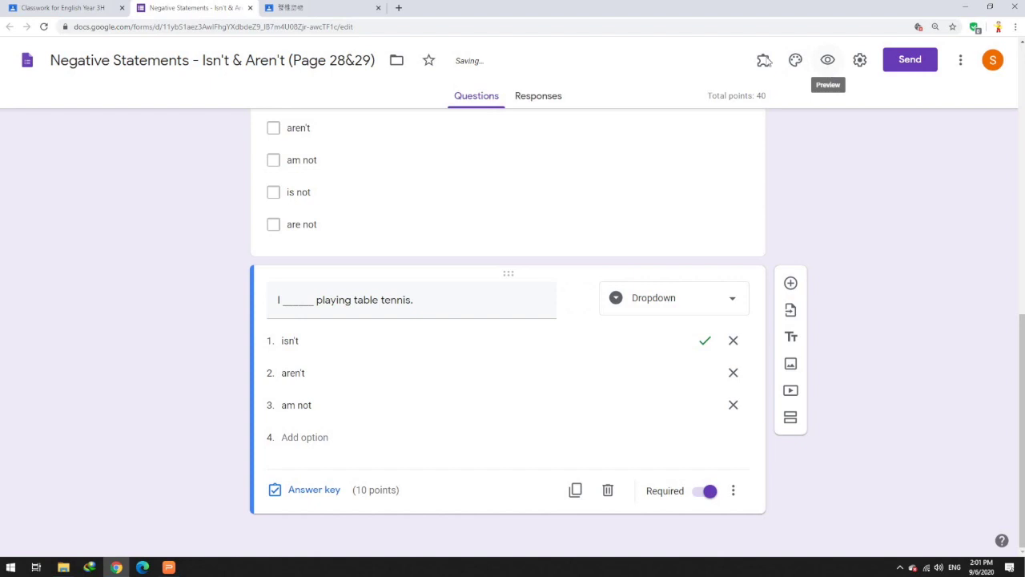
Preview the form and try out answer options in the hitting-the-ball checkboxes and the skateboarding multiple-choice question
left_click(828, 60)
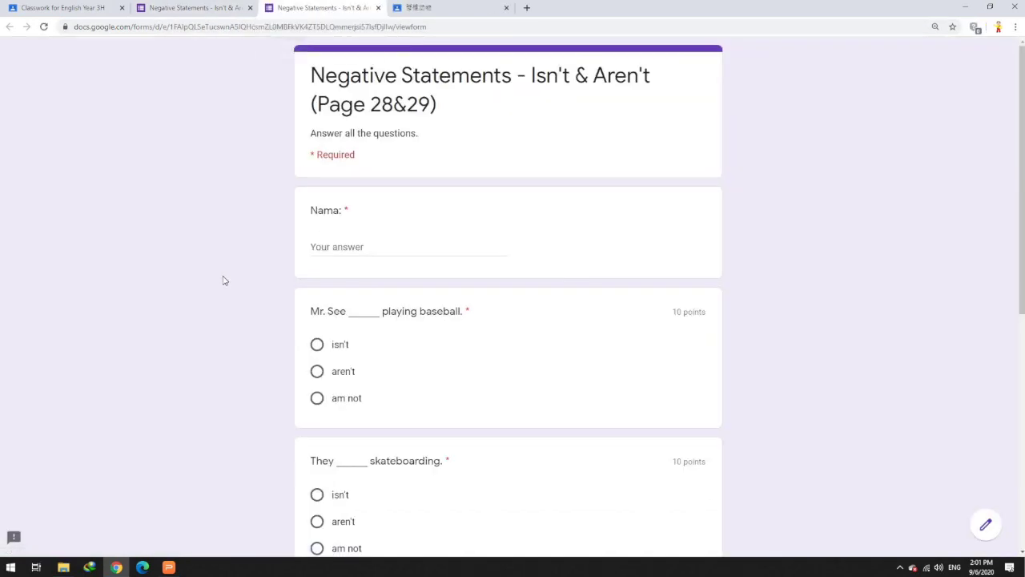
scroll(240, 286, "down", 4)
left_click(336, 329)
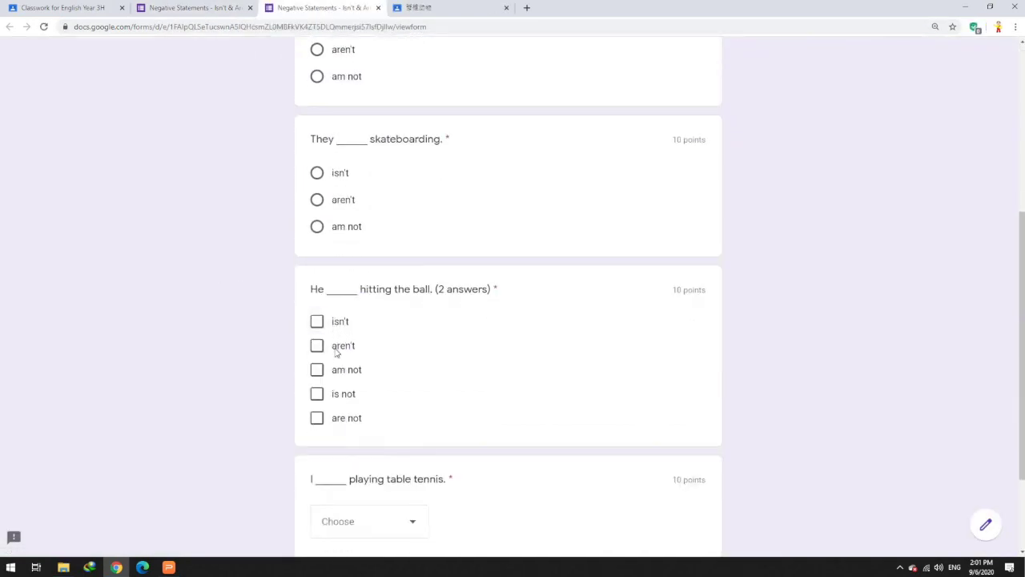
left_click(342, 348)
left_click(342, 373)
left_click(341, 175)
left_click(335, 207)
left_click(338, 176)
left_click(335, 202)
scroll(371, 398, "down", 2)
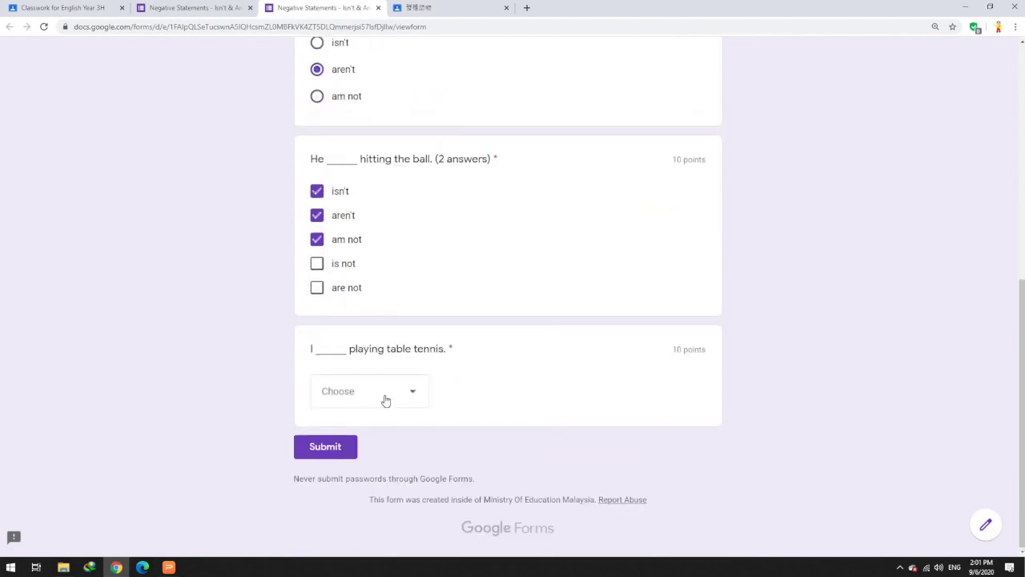
Test the table tennis question's dropdown in the preview by choosing "am not", and reopen its list of options
left_click(384, 403)
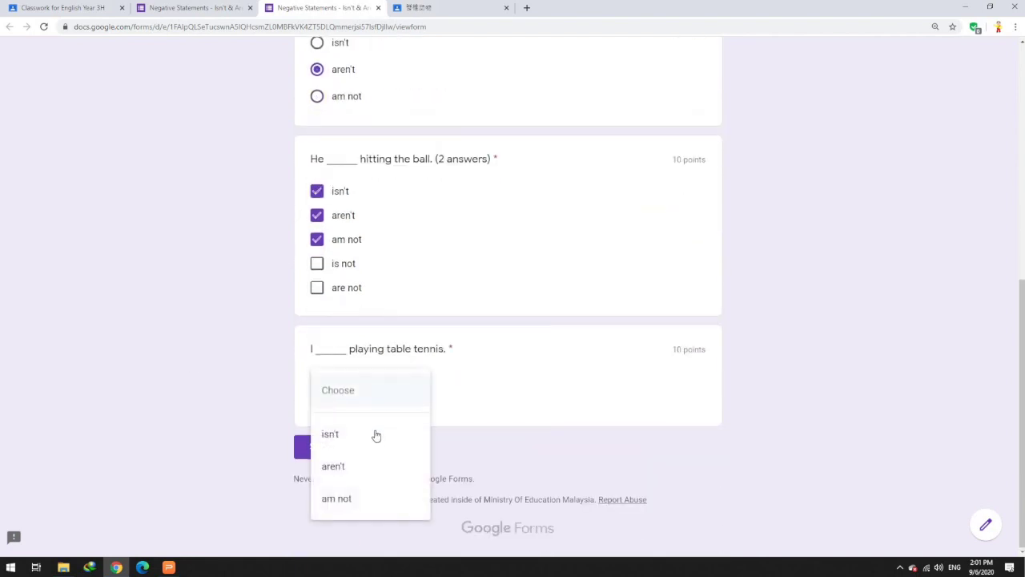
left_click(362, 491)
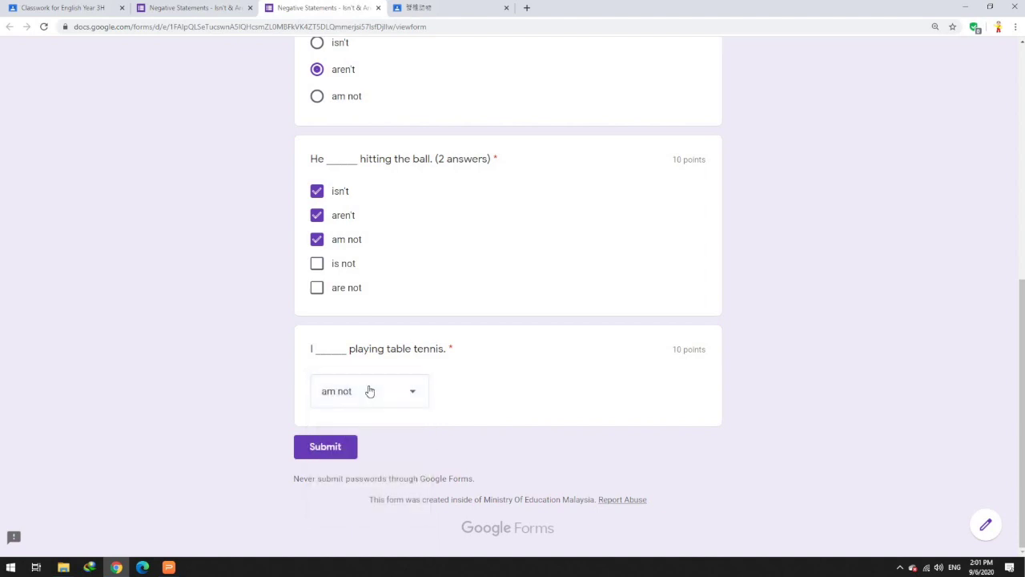
left_click(371, 390)
left_click(366, 358)
Back in the form editor, duplicate the table tennis question and change the copy's text to "Answer the following questions."
left_click(210, 8)
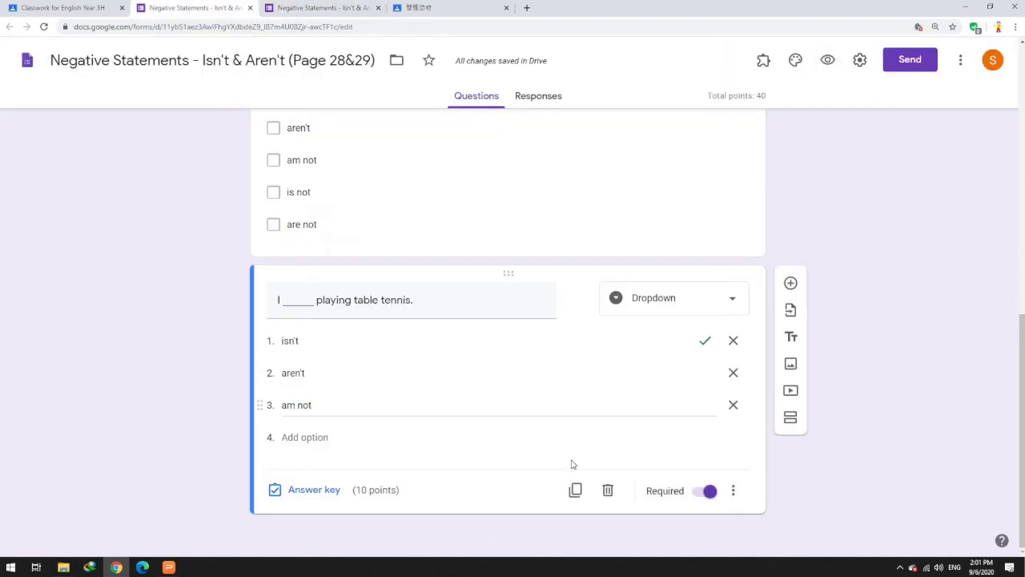
left_click(576, 491)
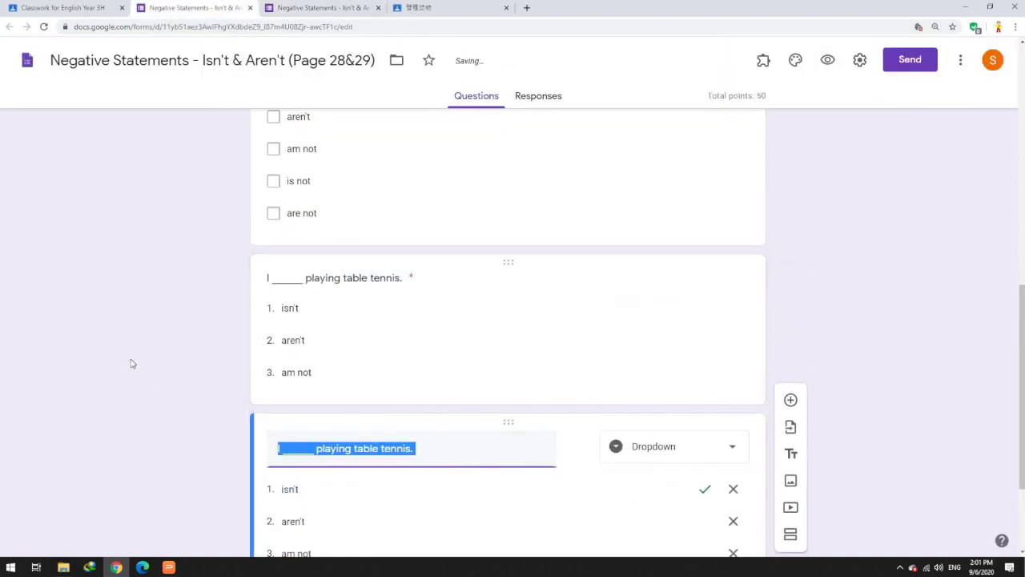
left_click(468, 350)
key("ctrl+a")
type("Answer the following questions")
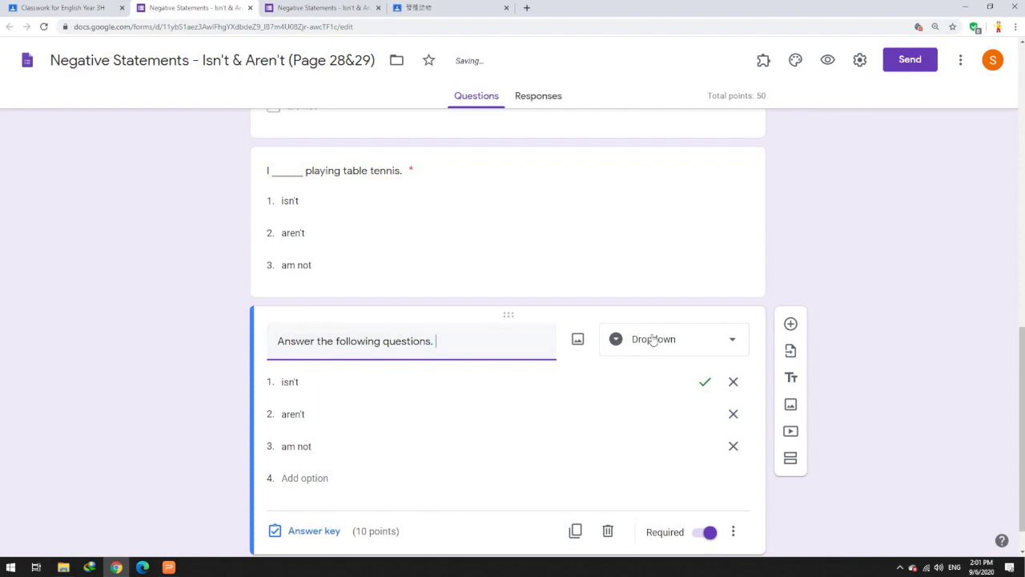
Convert the "Answer the following questions." question to a multiple choice grid and name its first row "We"
left_click(651, 340)
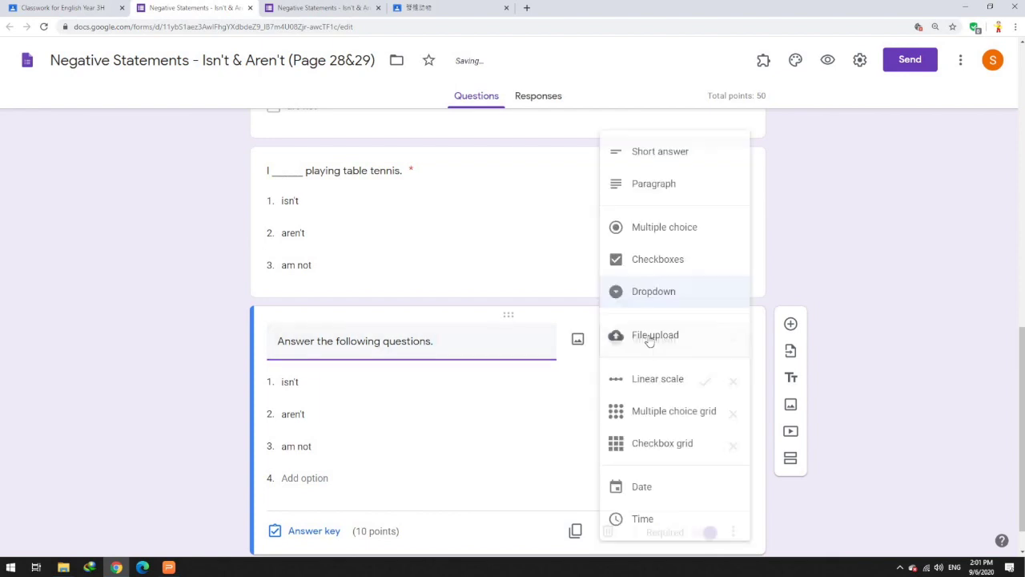
left_click(677, 413)
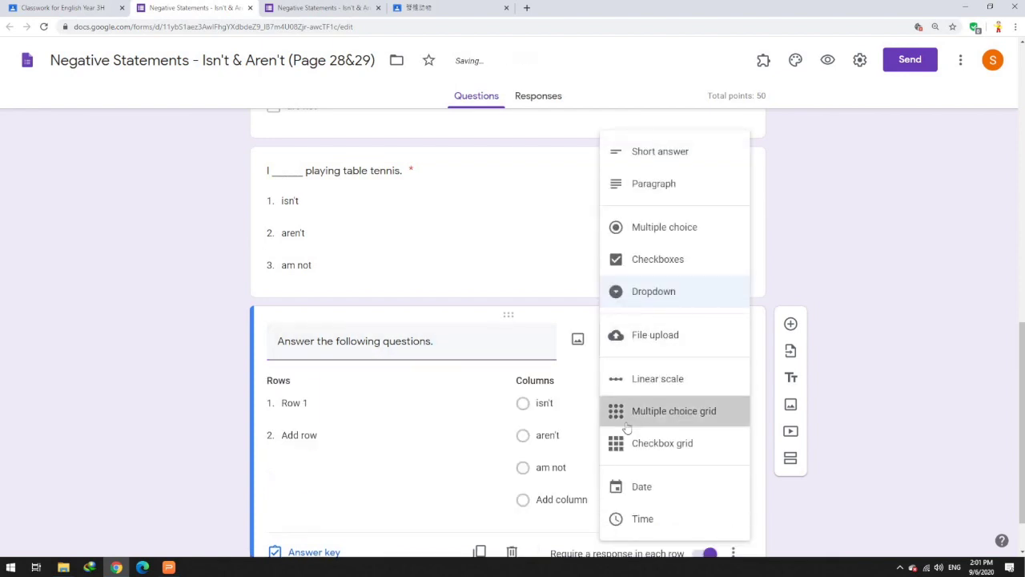
left_click(338, 404)
left_click(328, 8)
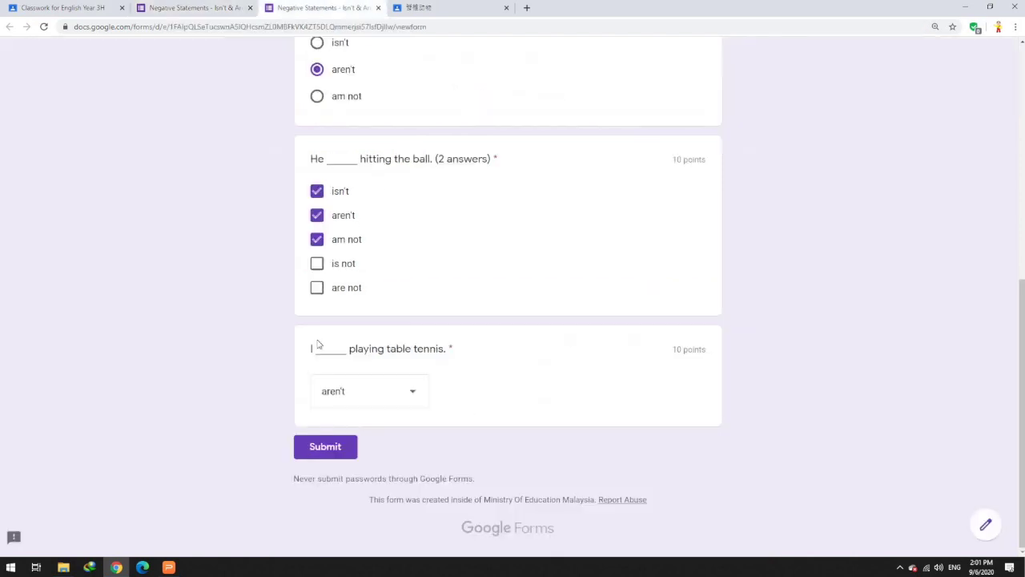
left_click(184, 8)
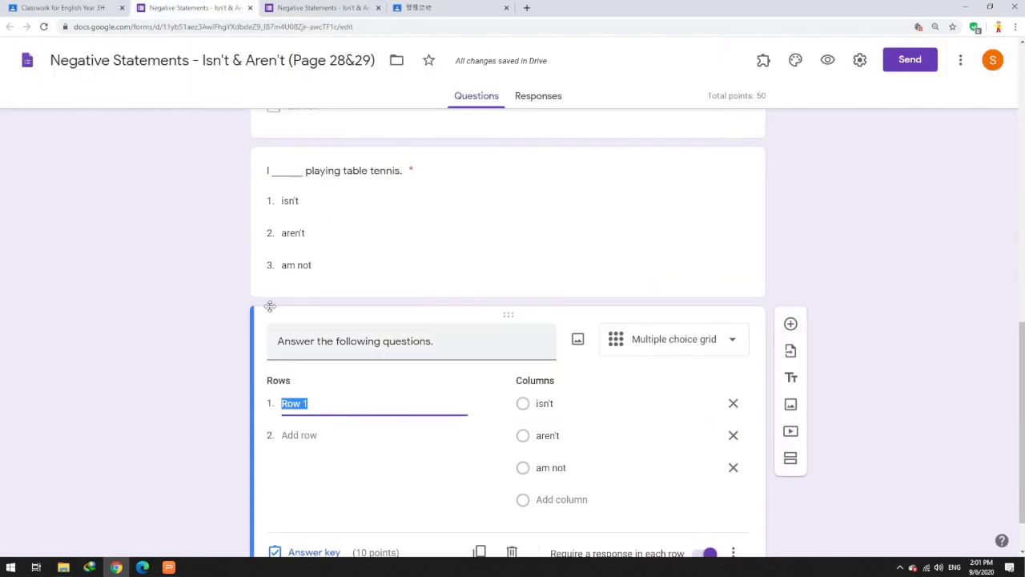
left_click(319, 7)
left_click(195, 7)
type("Th")
key("BackSpace")
key("BackSpace")
type("We")
Add three more rows to the grid: a girl's first name, "She" and "They"
left_click(324, 440)
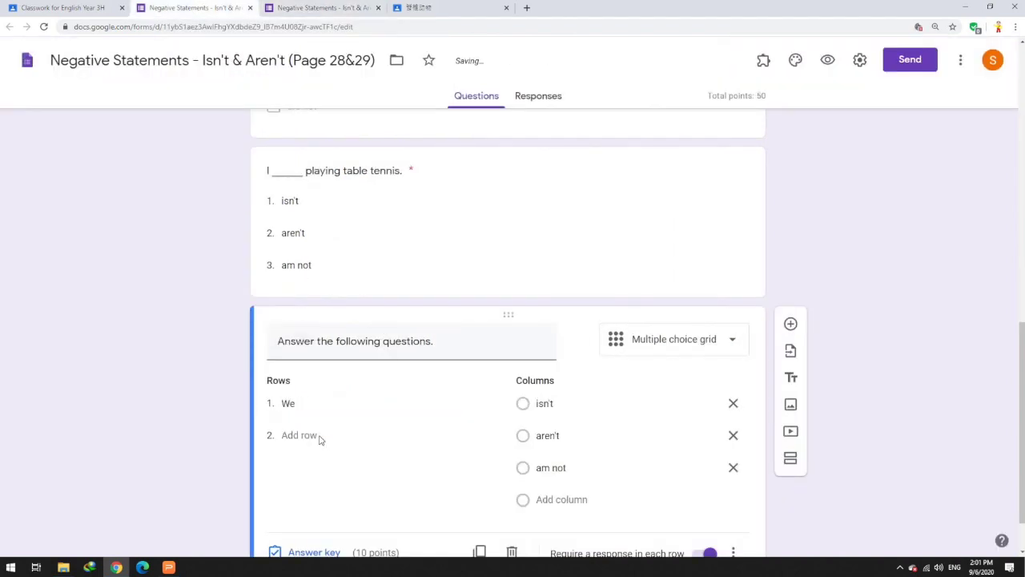
left_click(315, 435)
type("Amnn")
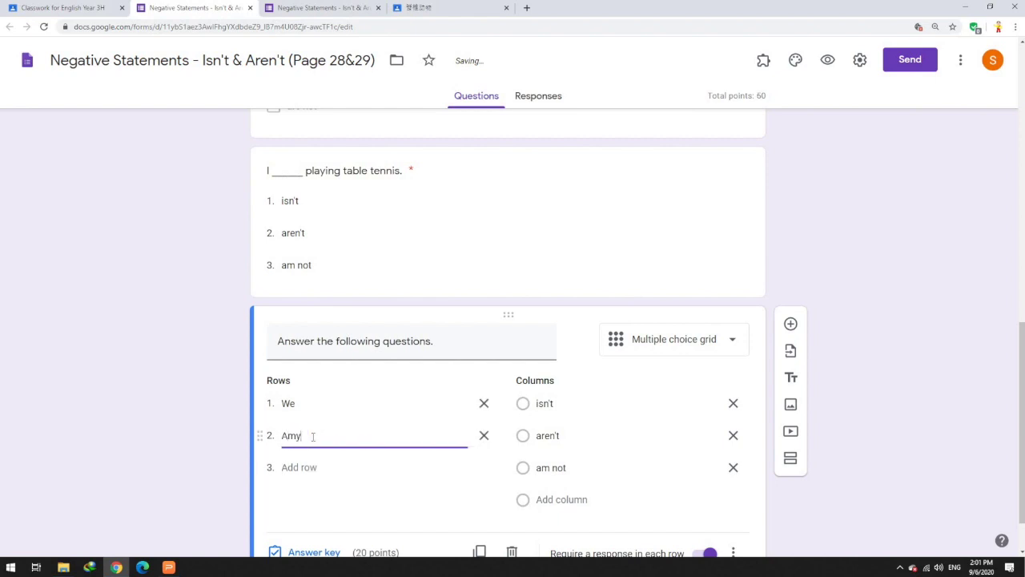
left_click(313, 469)
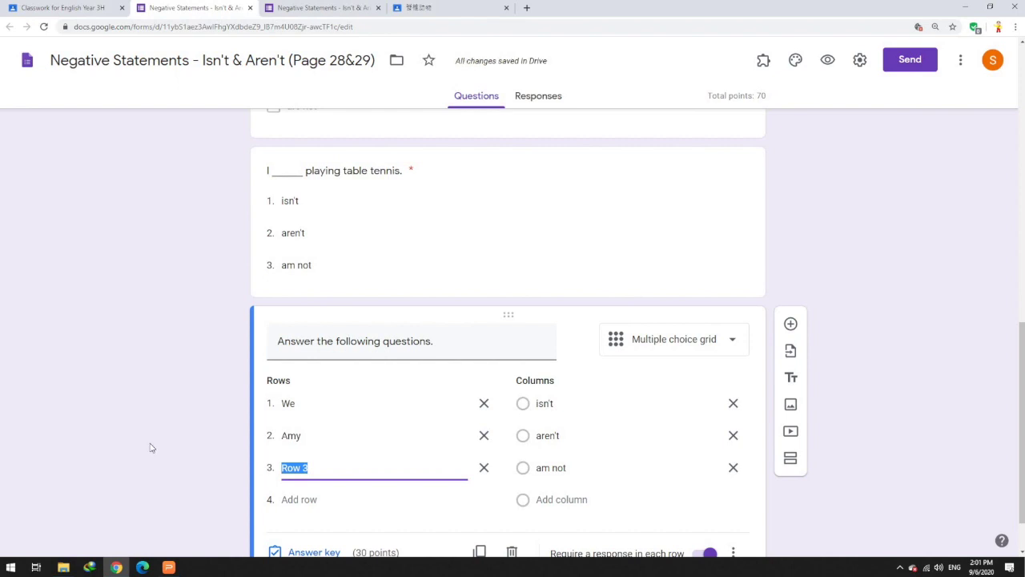
scroll(149, 448, "up", 5)
scroll(120, 359, "down", 4)
type("She")
scroll(80, 336, "down", 2)
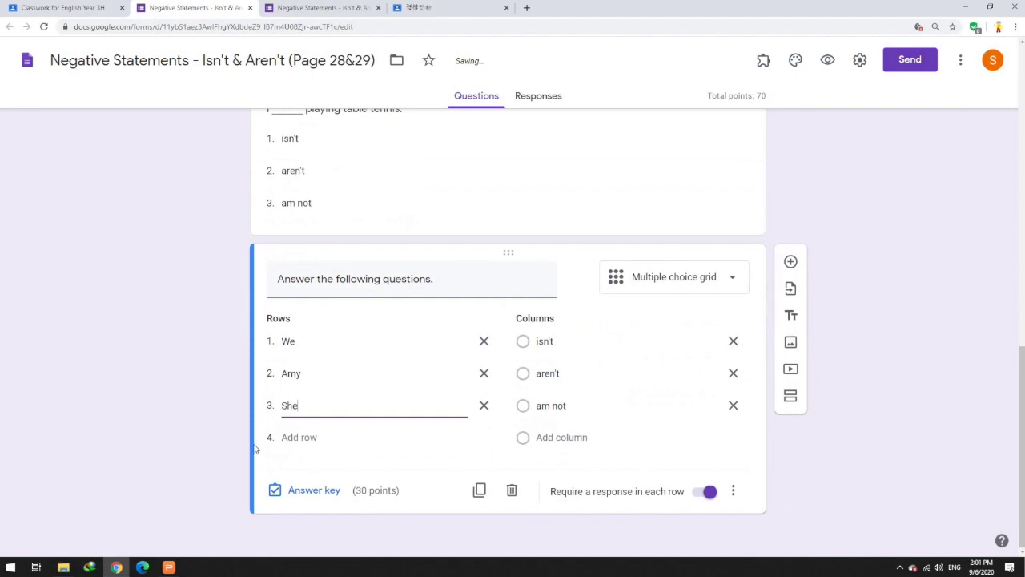
left_click(310, 440)
type("They")
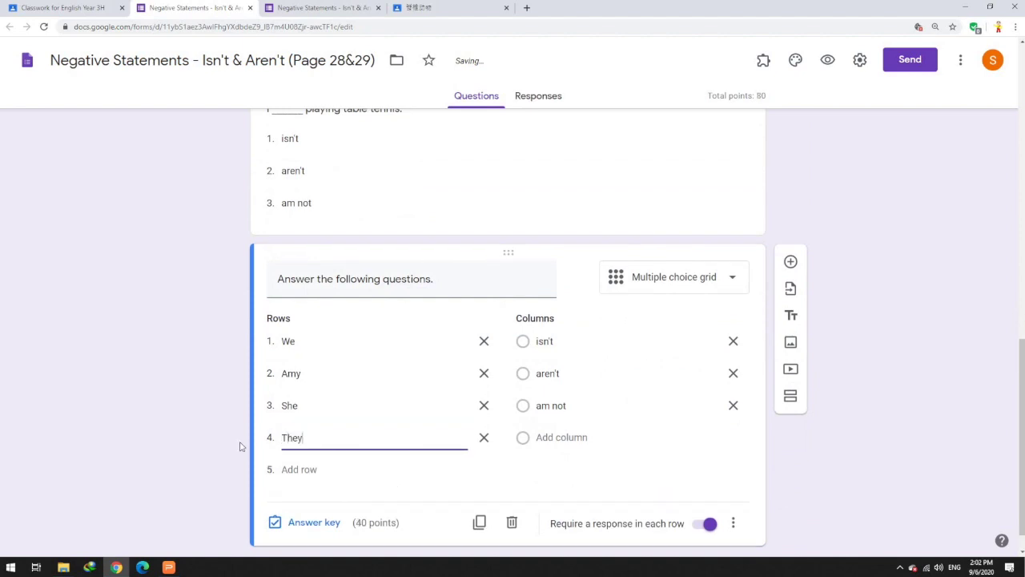
Set the grid's answer key to "aren't" for We and They, and "isn't" for the girl's name and She
scroll(240, 464, "down", 1)
left_click(321, 492)
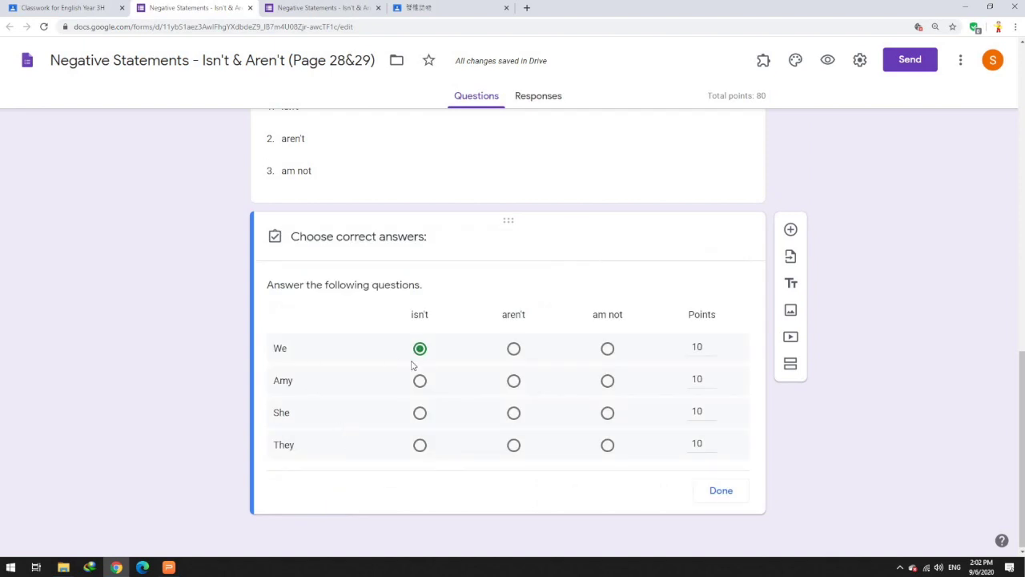
left_click(514, 349)
left_click(420, 350)
left_click(420, 382)
left_click(420, 413)
left_click(515, 447)
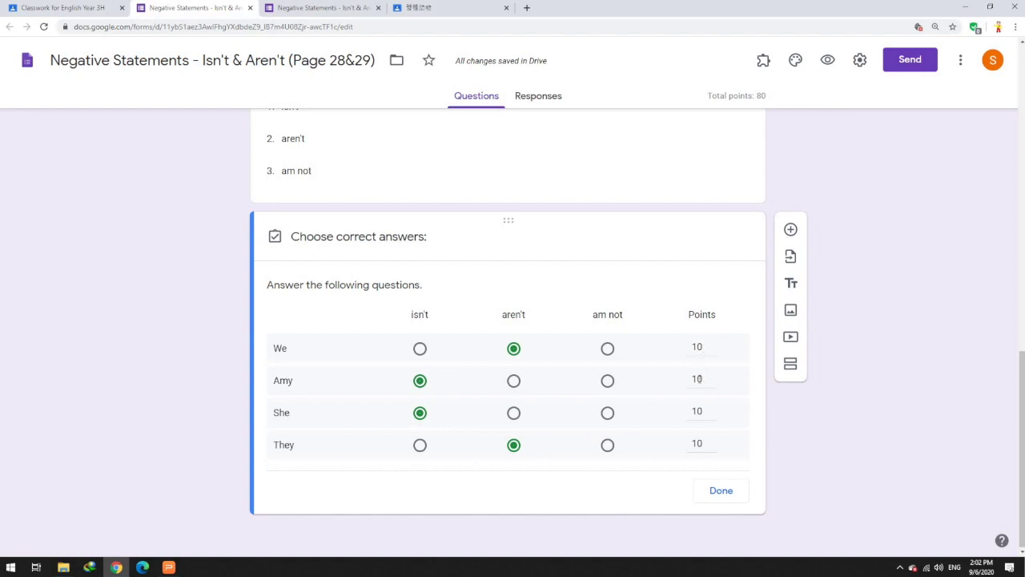
left_click(710, 490)
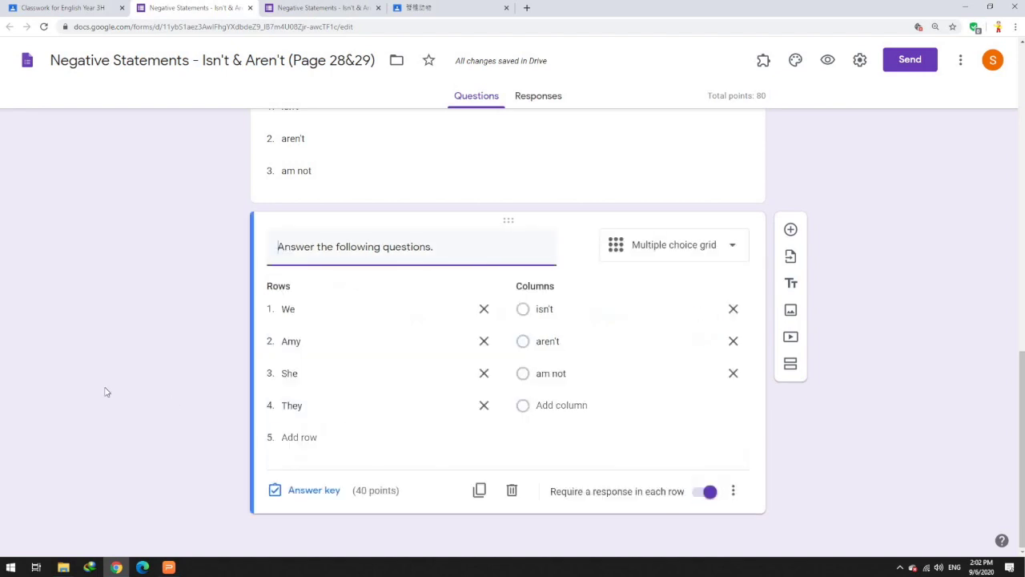
scroll(160, 377, "up", 3)
scroll(204, 377, "down", 3)
left_click(685, 247)
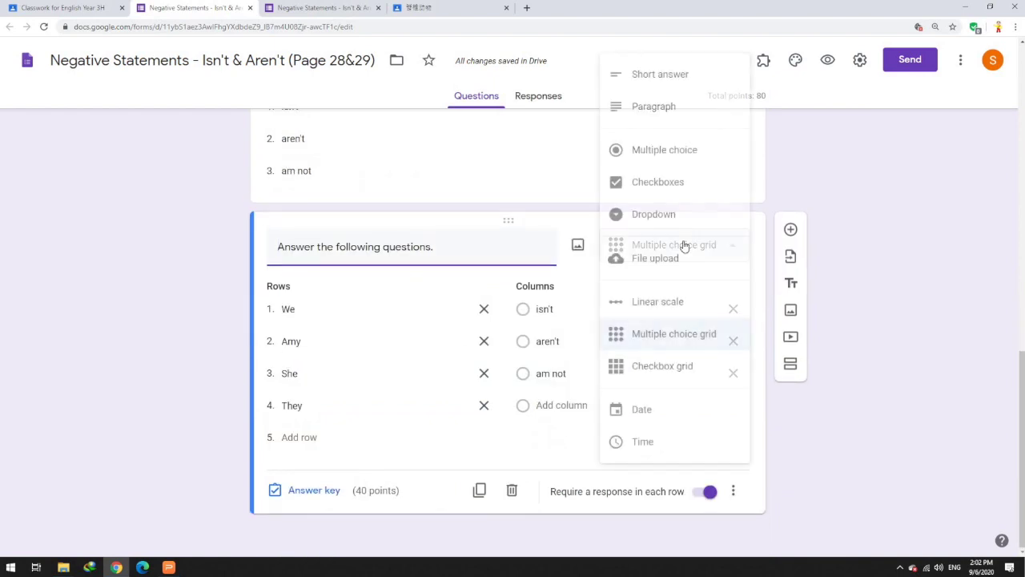
left_click(121, 330)
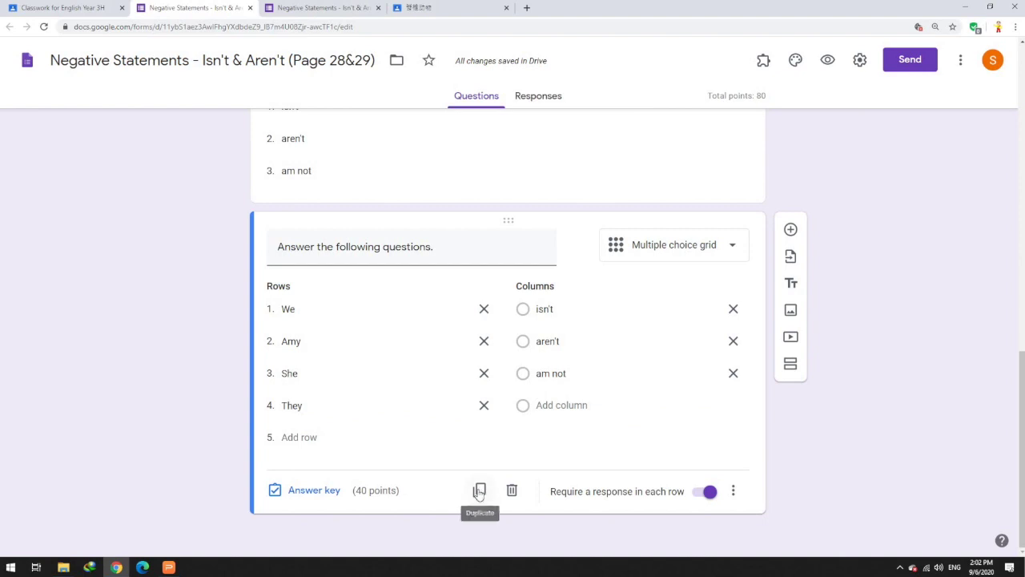
scroll(418, 245, "up", 2)
left_click(417, 245)
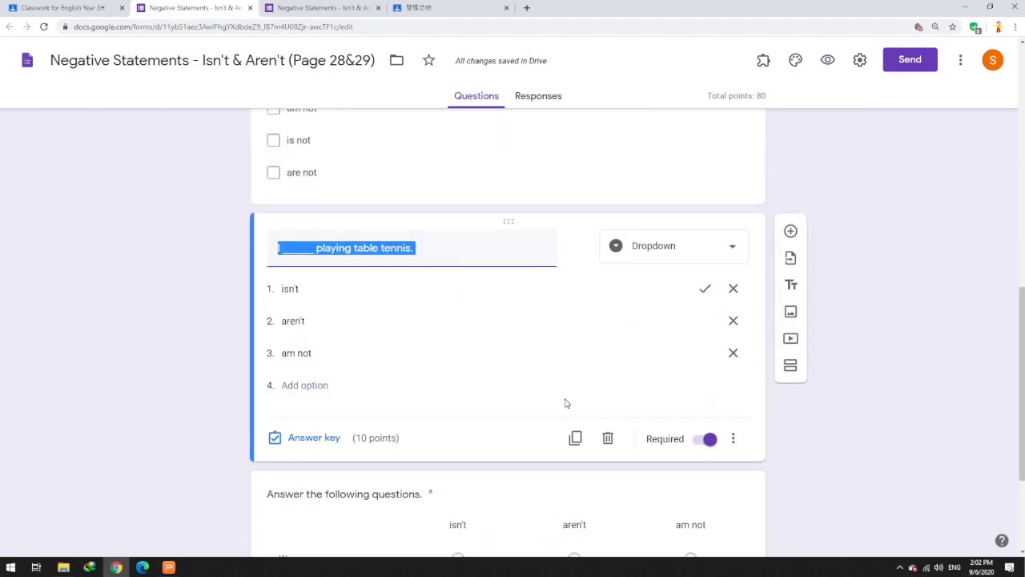
scroll(422, 359, "down", 2)
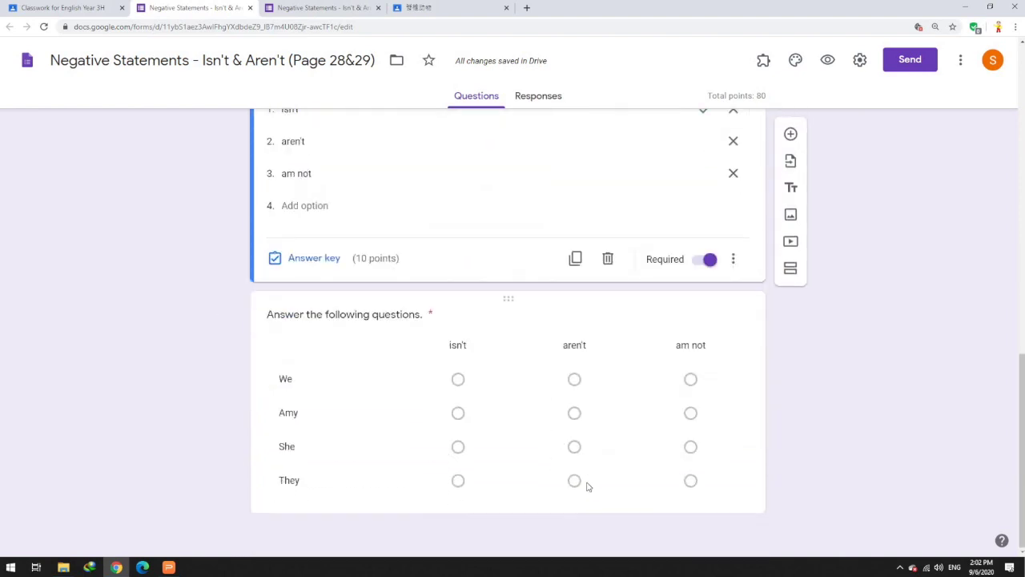
left_click(512, 405)
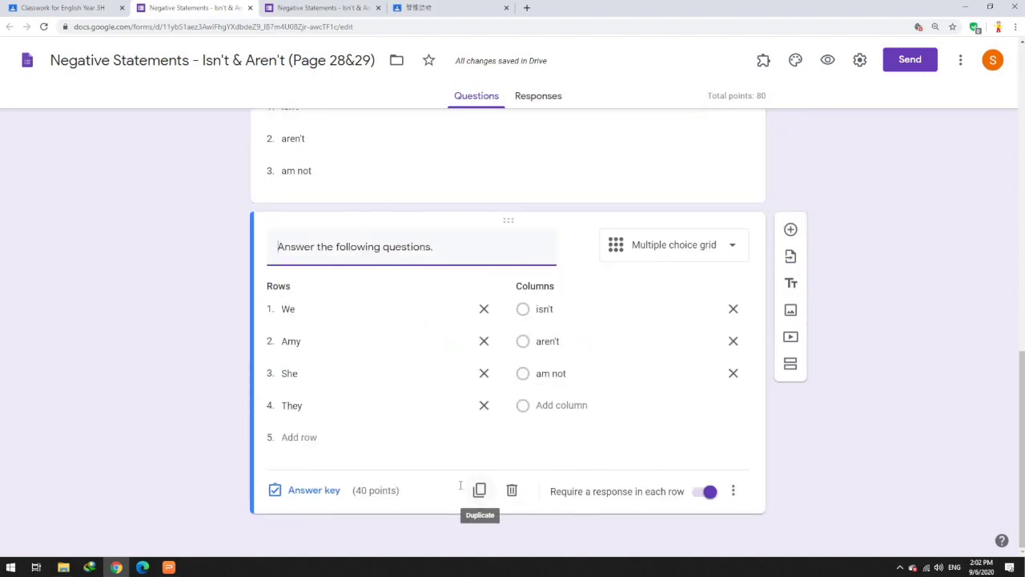
Duplicate the grid question and change the copy's text to "Choose the correct sentence for the picture below."
left_click(484, 492)
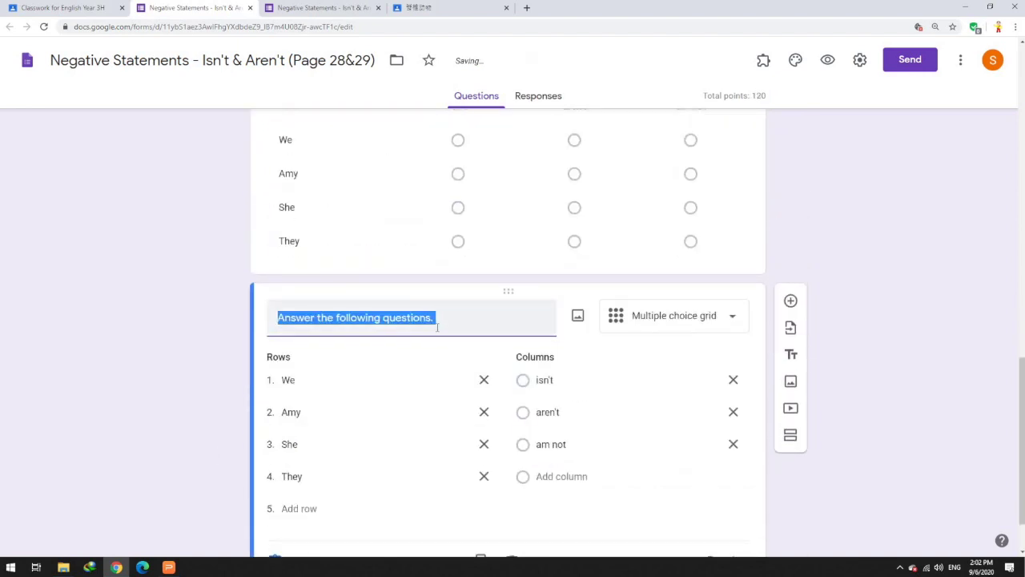
type("Choose")
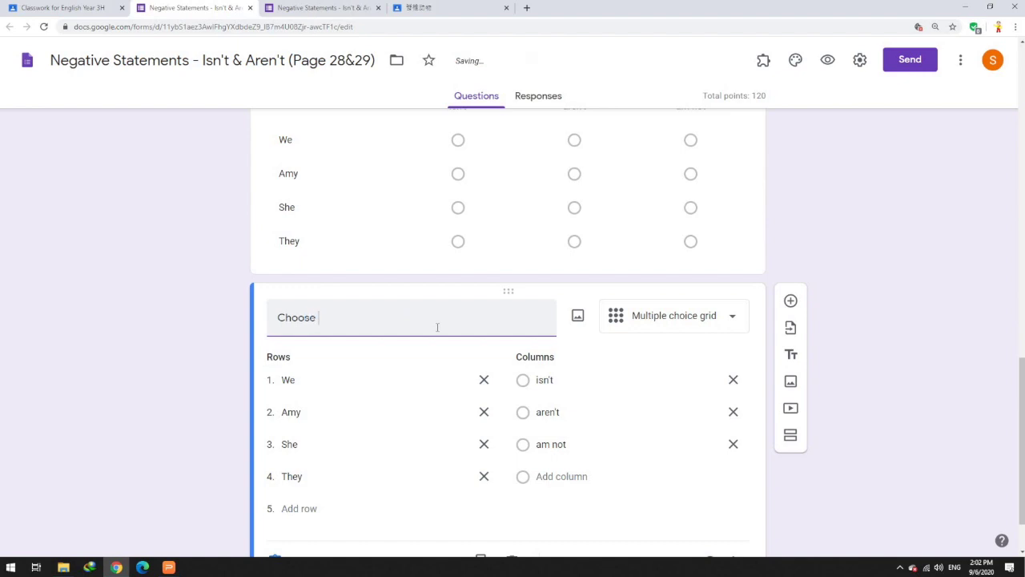
type(" the correct")
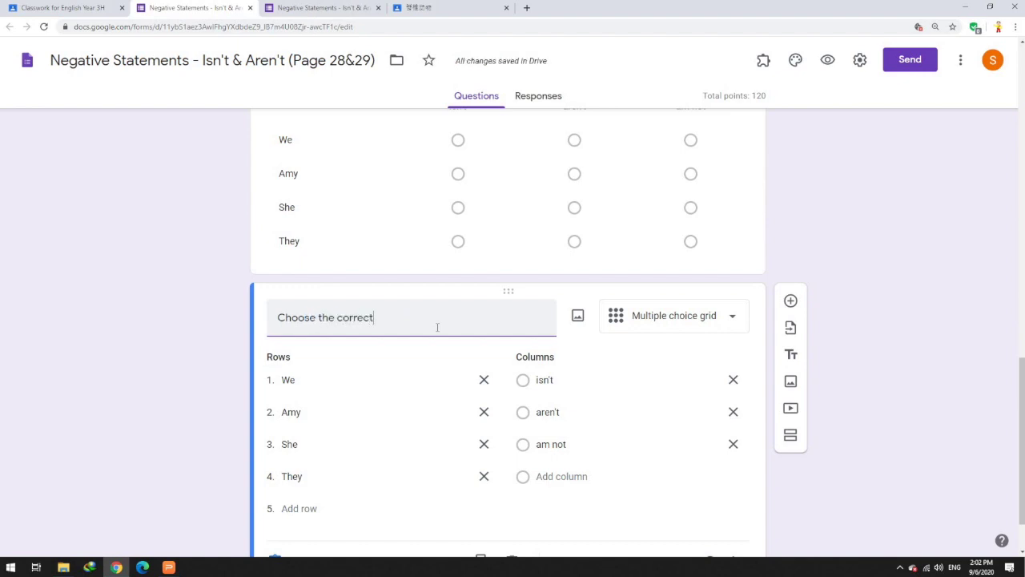
type(" sentence f")
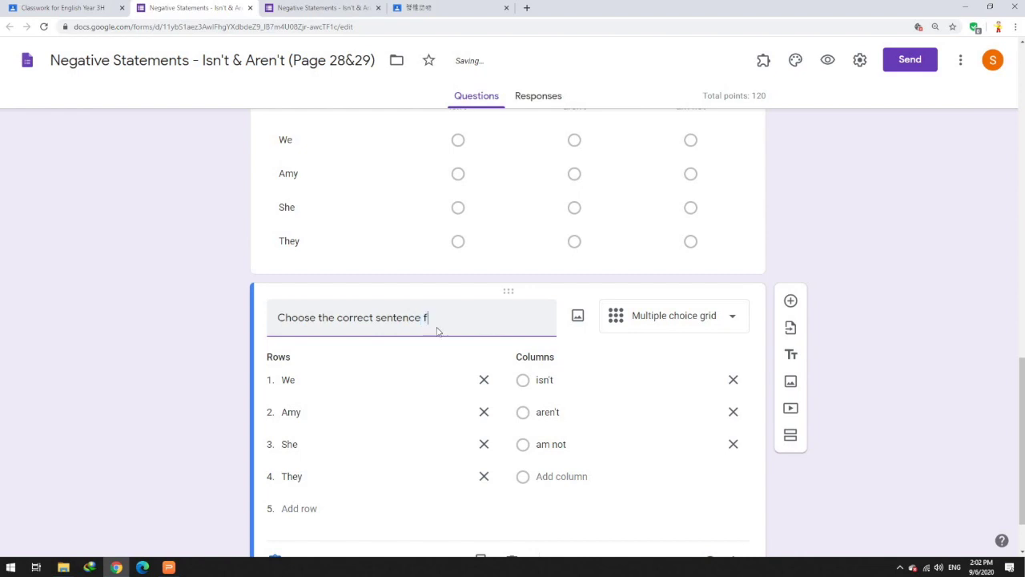
type("o")
type("r th")
type("the ")
type("pictu")
type("re below.")
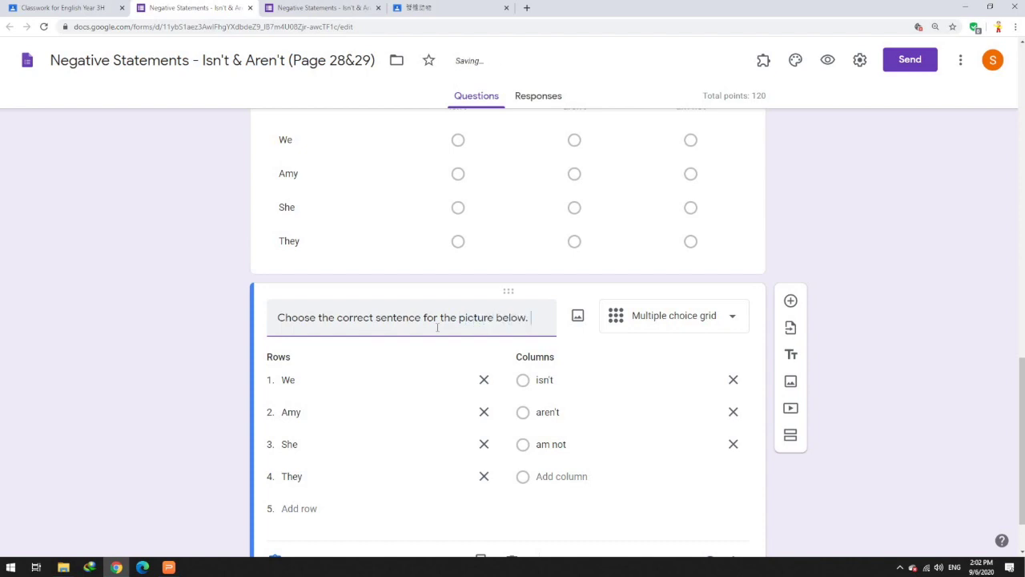
Change the picture question's type to Multiple choice and replace its first option's text with "J"
left_click(665, 316)
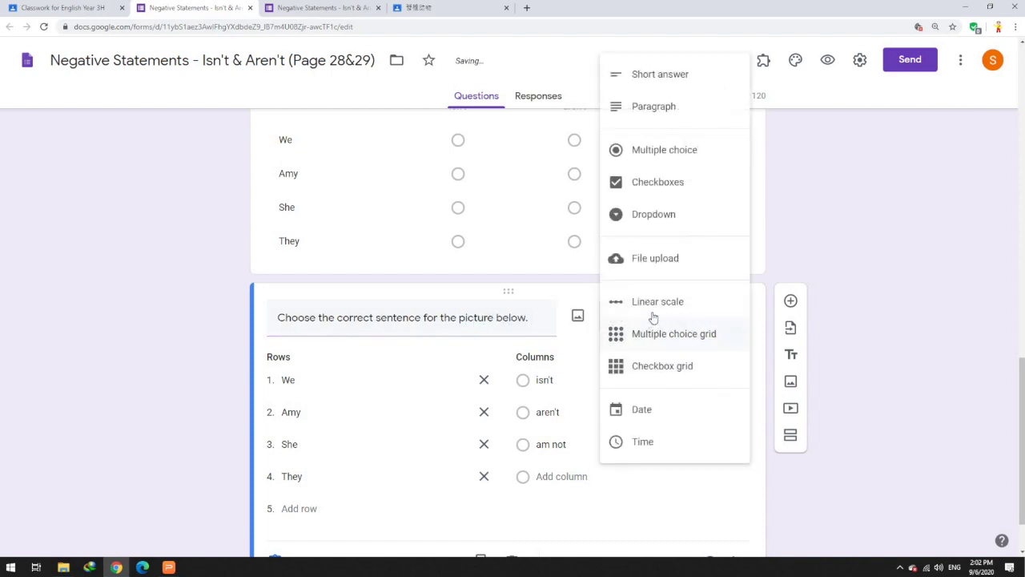
left_click(661, 152)
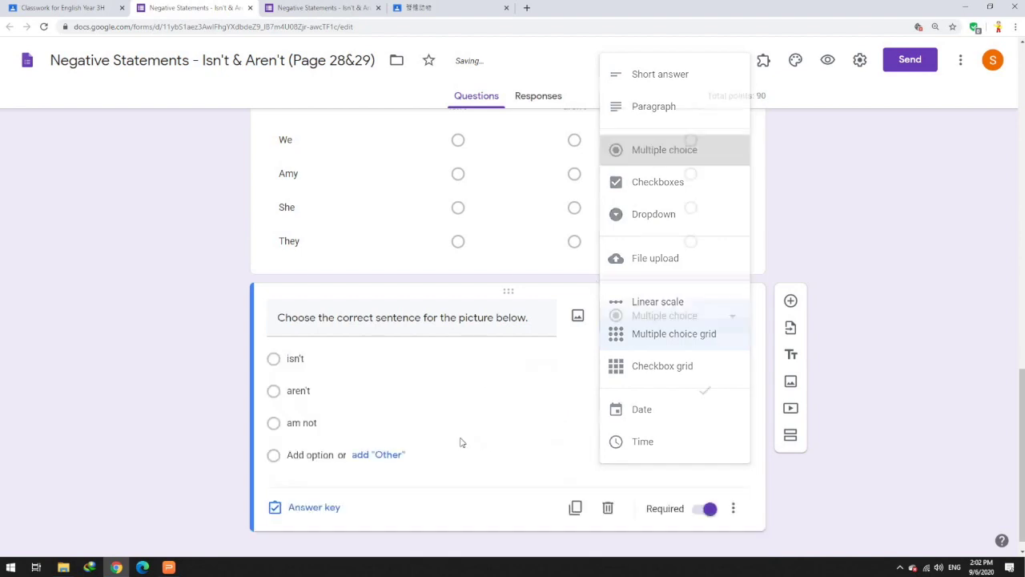
left_click(431, 357)
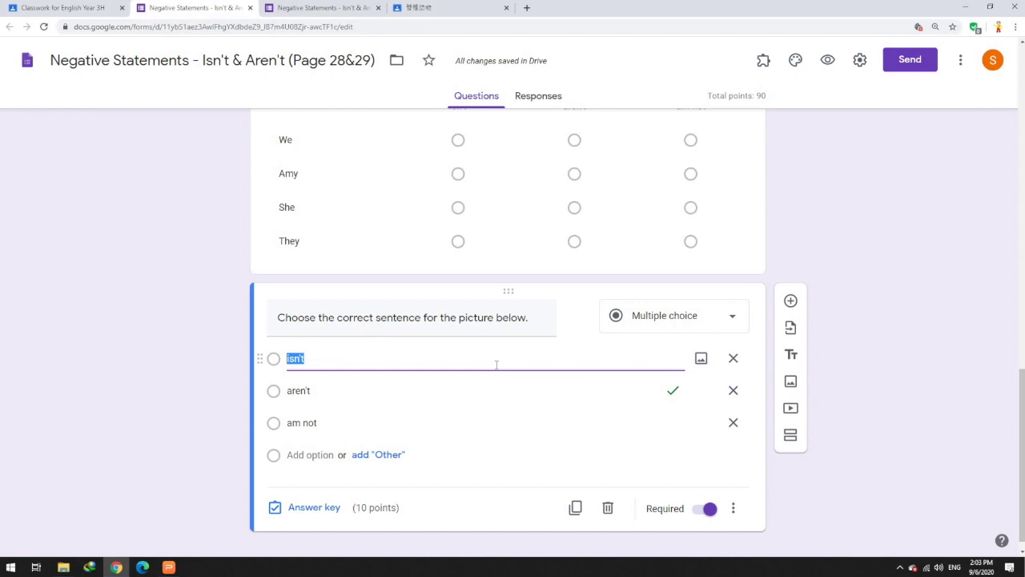
type("J")
In a new browser tab, search Google Images for "playing table tennis" and copy the image address of the cartoon with two kids playing
left_click(527, 8)
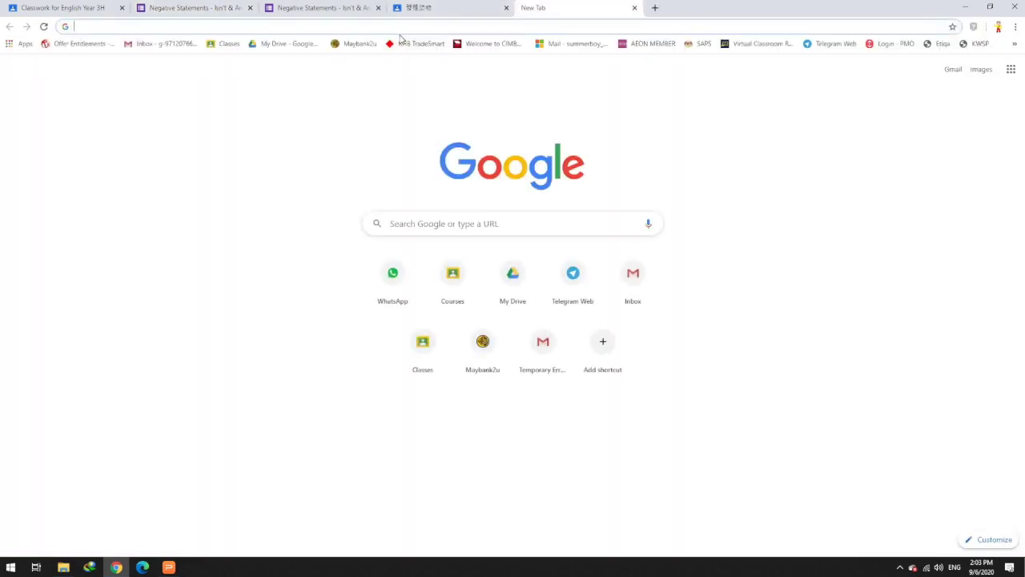
type("playing table tennis")
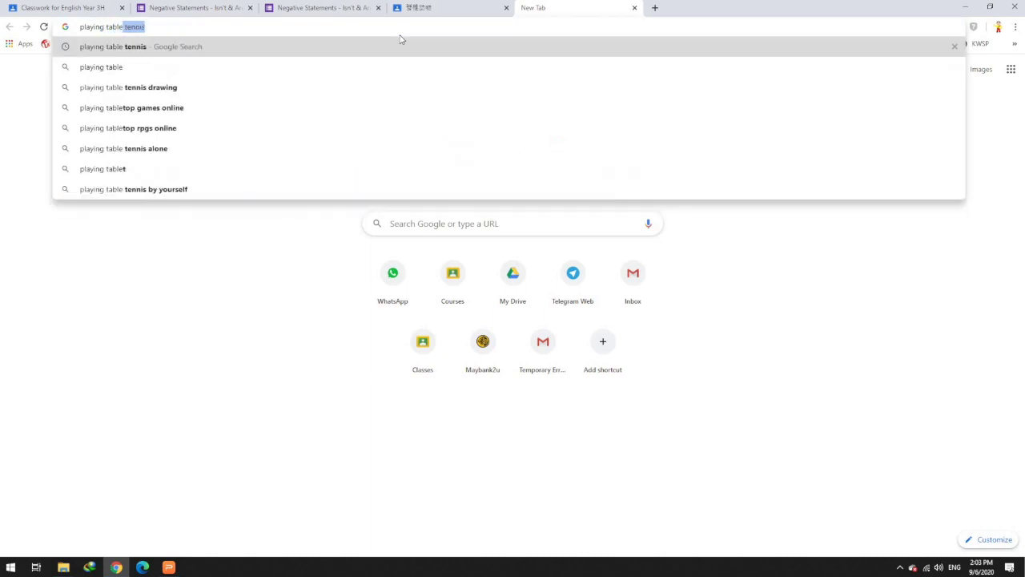
key("Return")
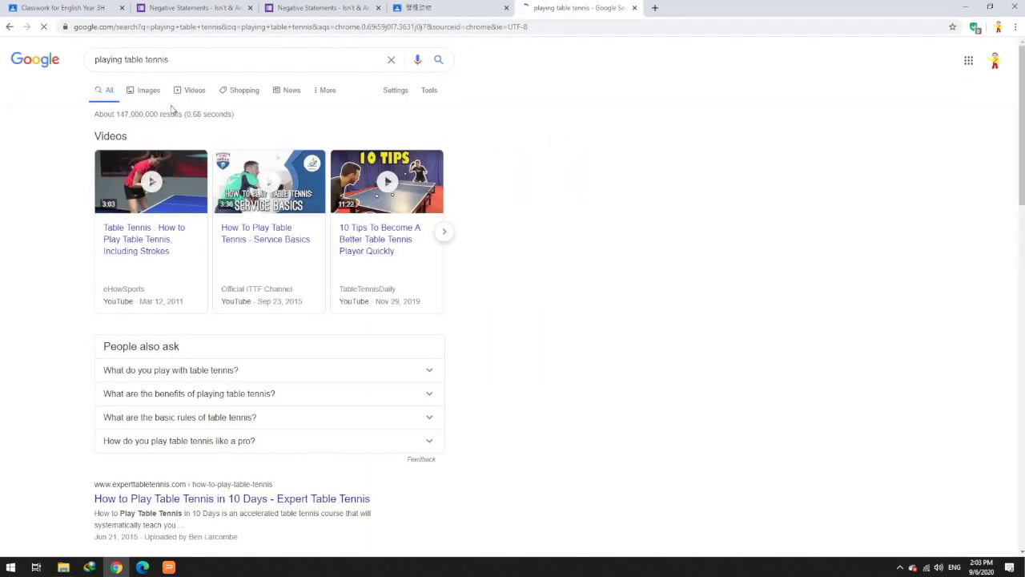
left_click(147, 92)
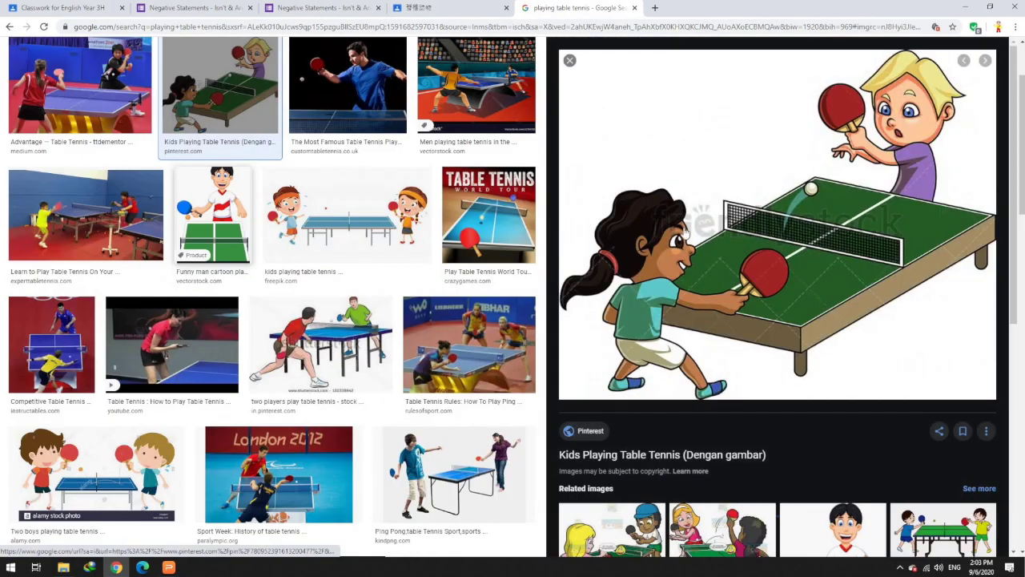
right_click(710, 207)
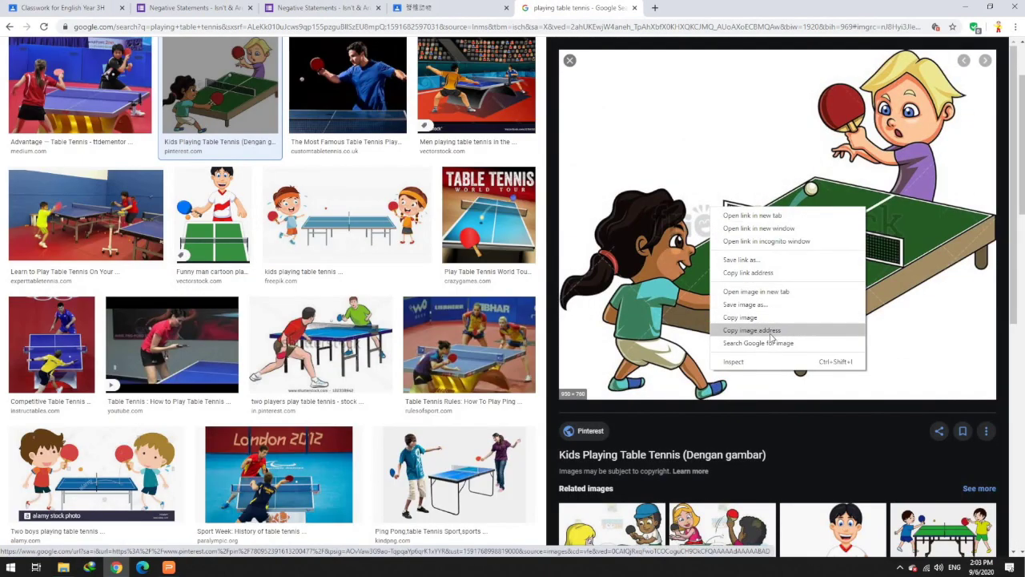
left_click(756, 330)
Return to the form and insert the copied table tennis image by URL into the picture question
left_click(192, 8)
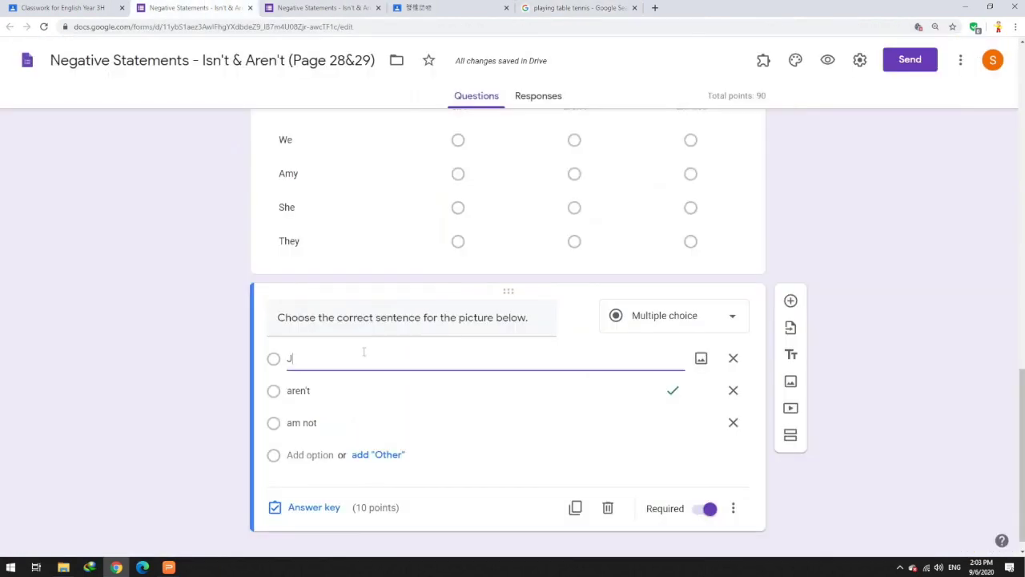
left_click(578, 317)
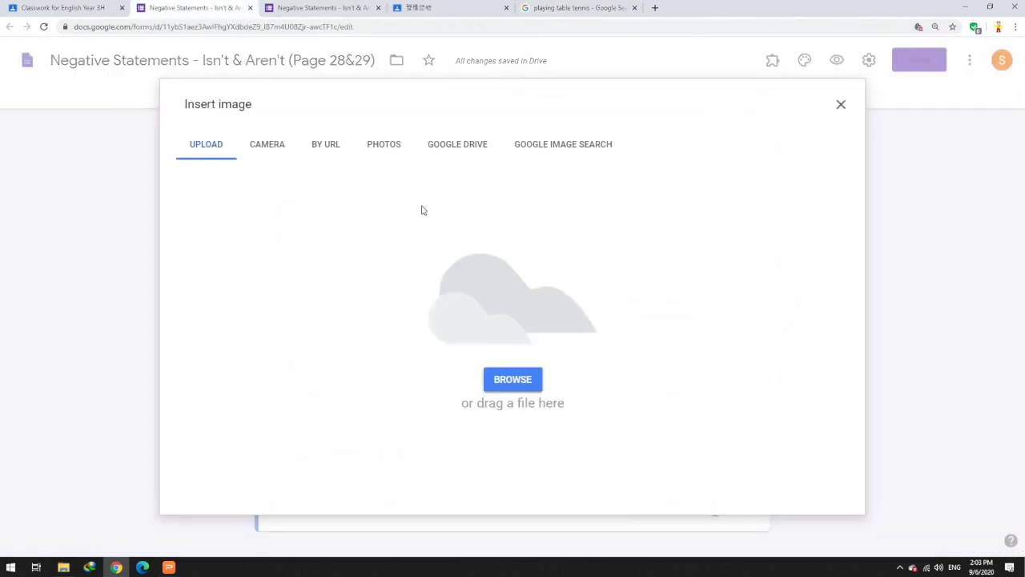
left_click(329, 145)
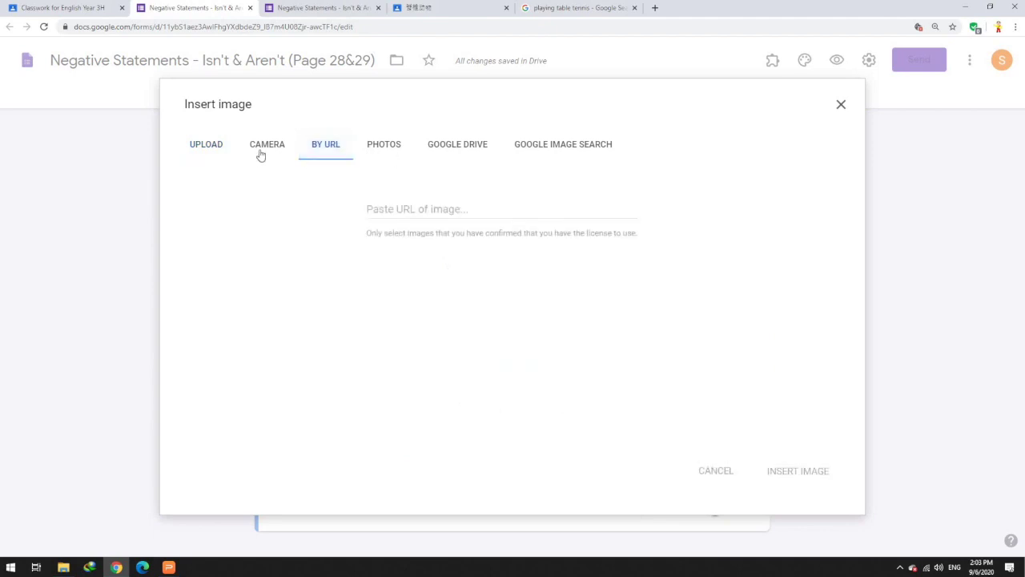
left_click(199, 149)
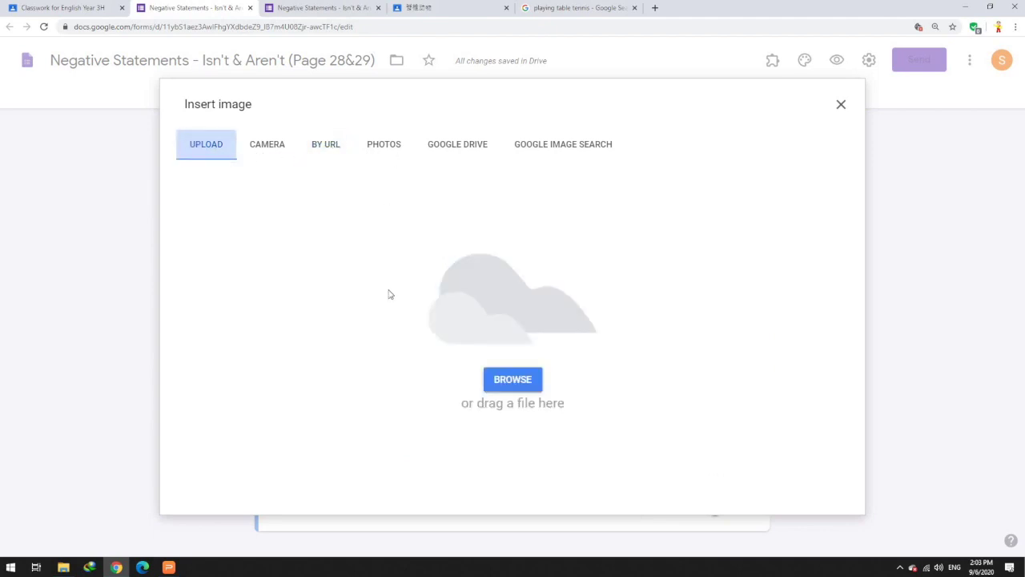
left_click(267, 150)
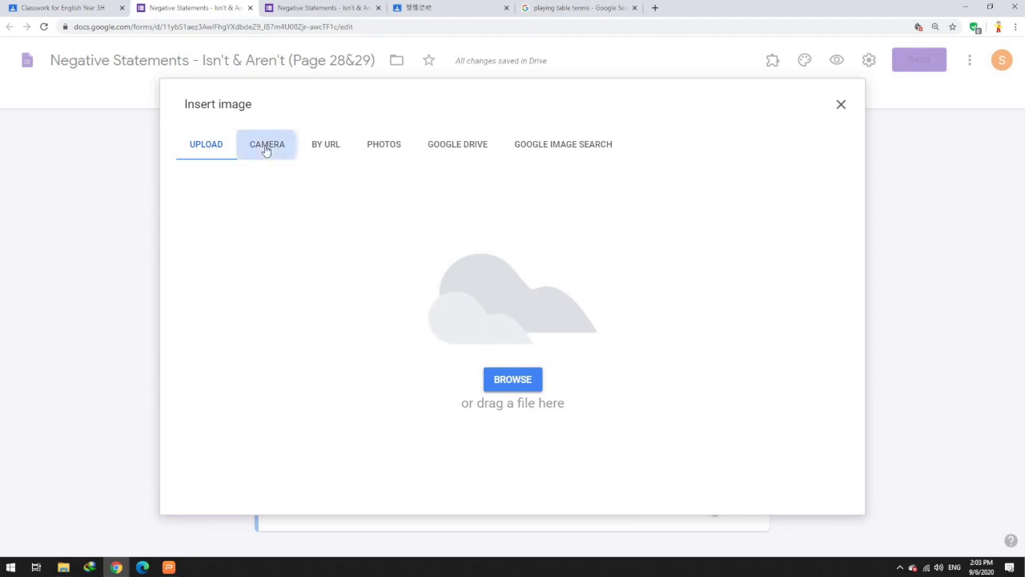
left_click(323, 147)
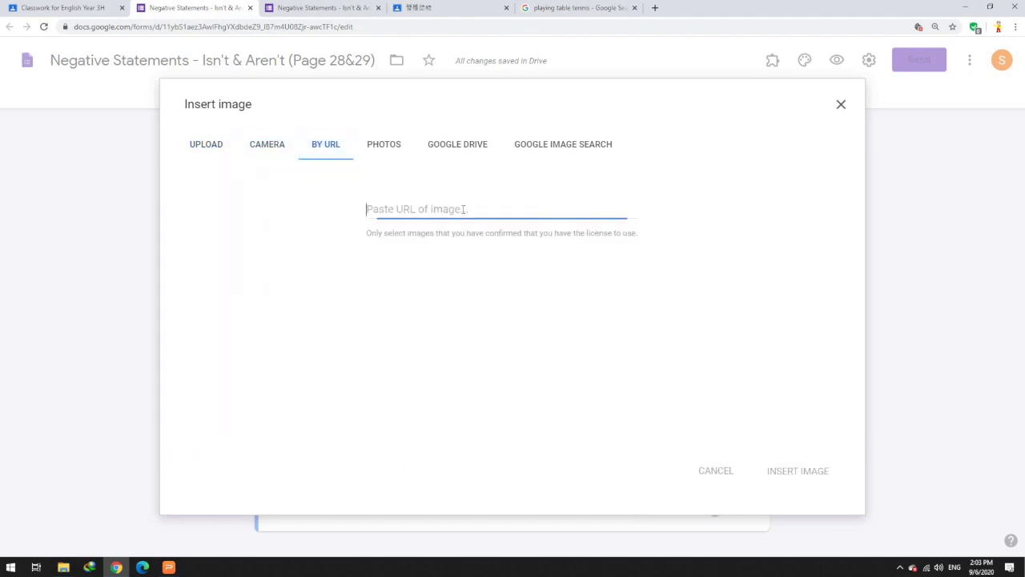
key("ctrl+v")
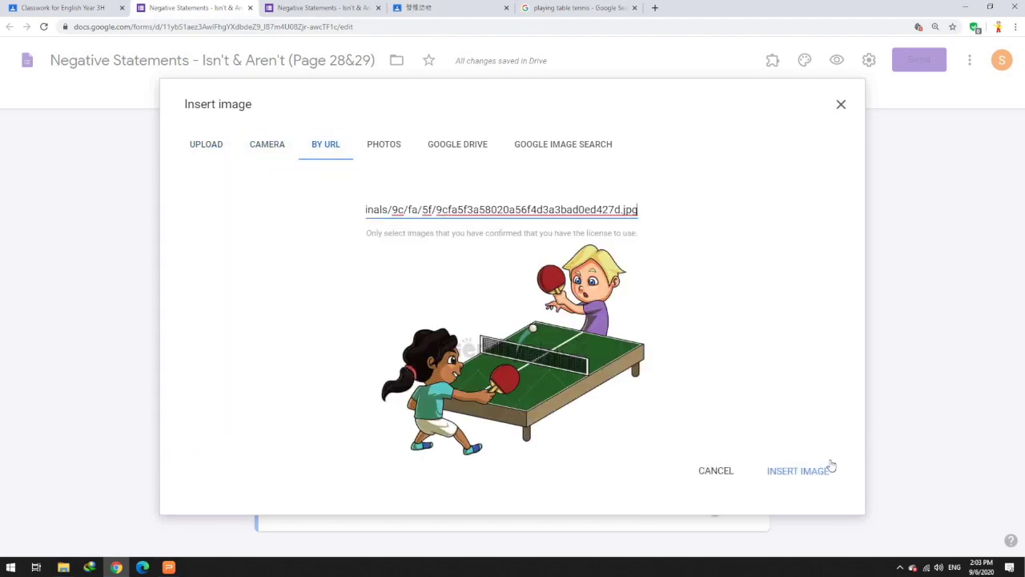
left_click(802, 470)
left_click(595, 4)
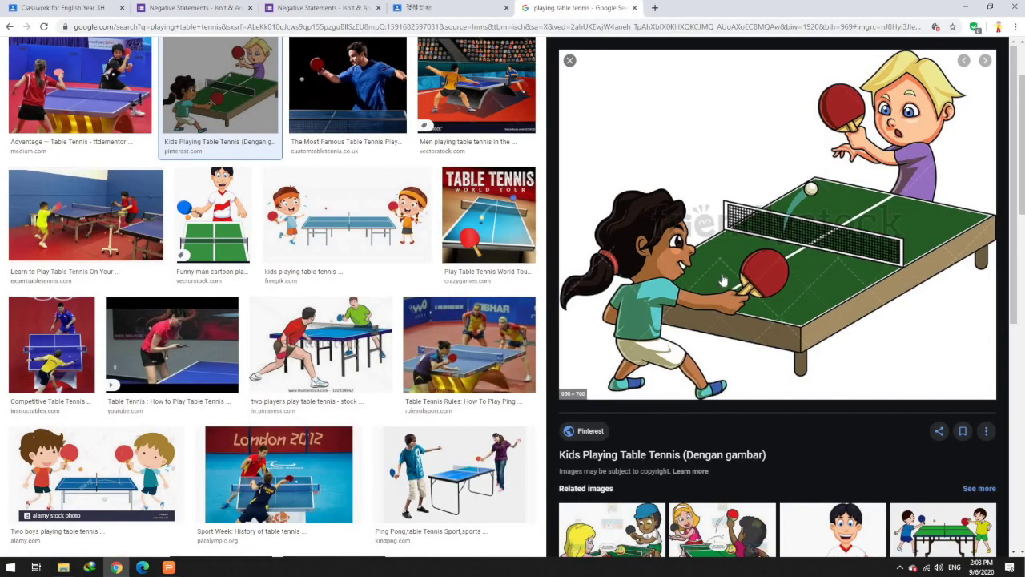
right_click(711, 167)
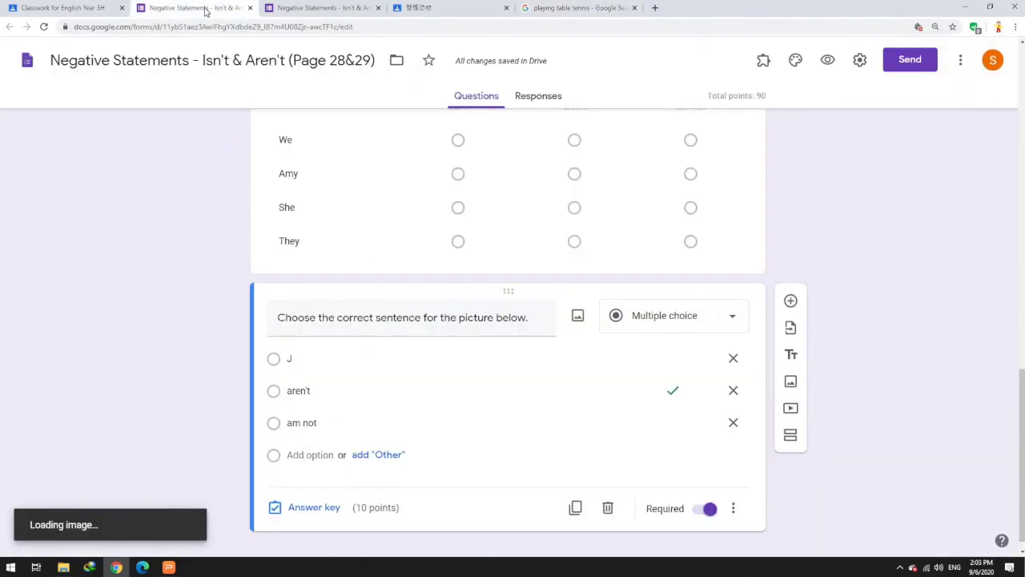
left_click(197, 7)
key("ctrl+v")
Replace the picture question's first option with "They isn't playing baseball."
scroll(560, 318, "down", 3)
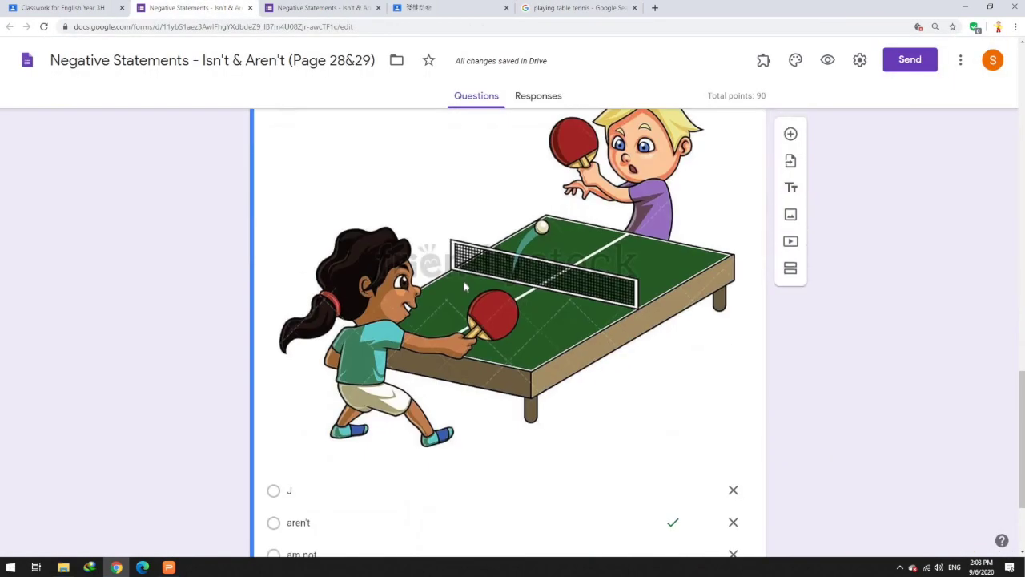
scroll(420, 329, "up", 1)
scroll(420, 329, "down", 1)
scroll(421, 328, "down", 2)
left_click(372, 380)
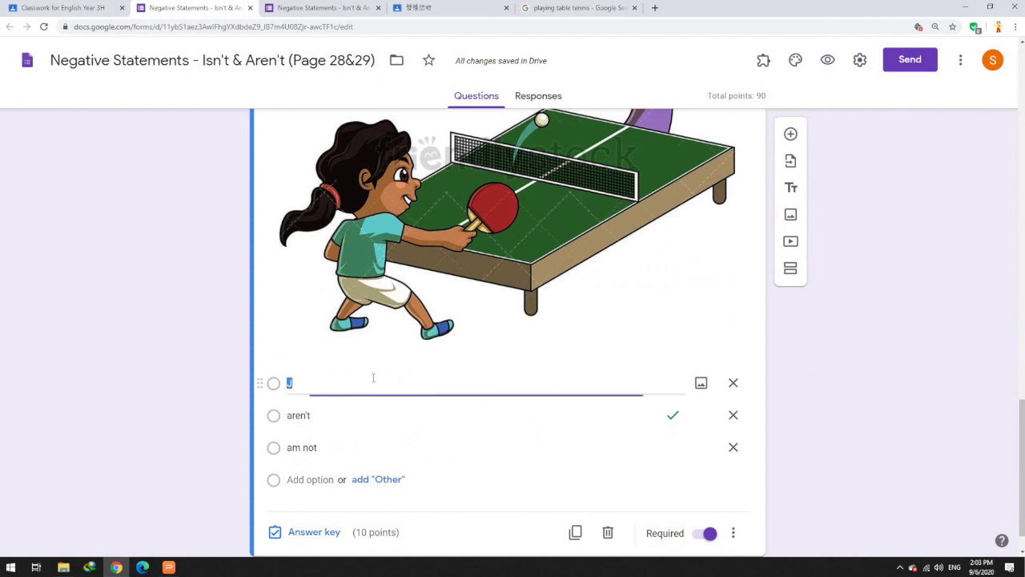
type("They isn")
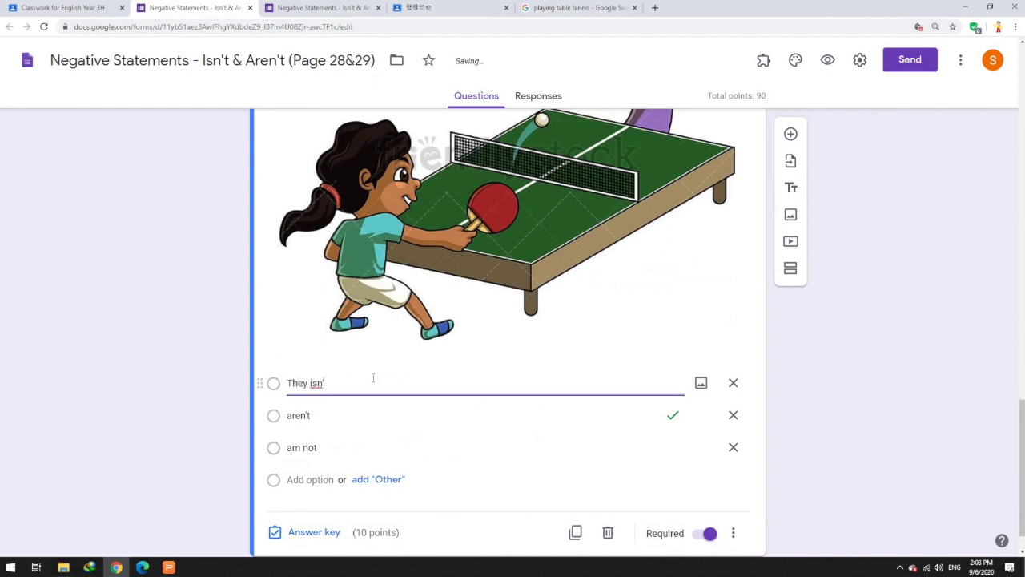
type("'t playing baseball.")
Replace the second option's text with "They aren't playing table tennis."
left_click(369, 419)
type("They")
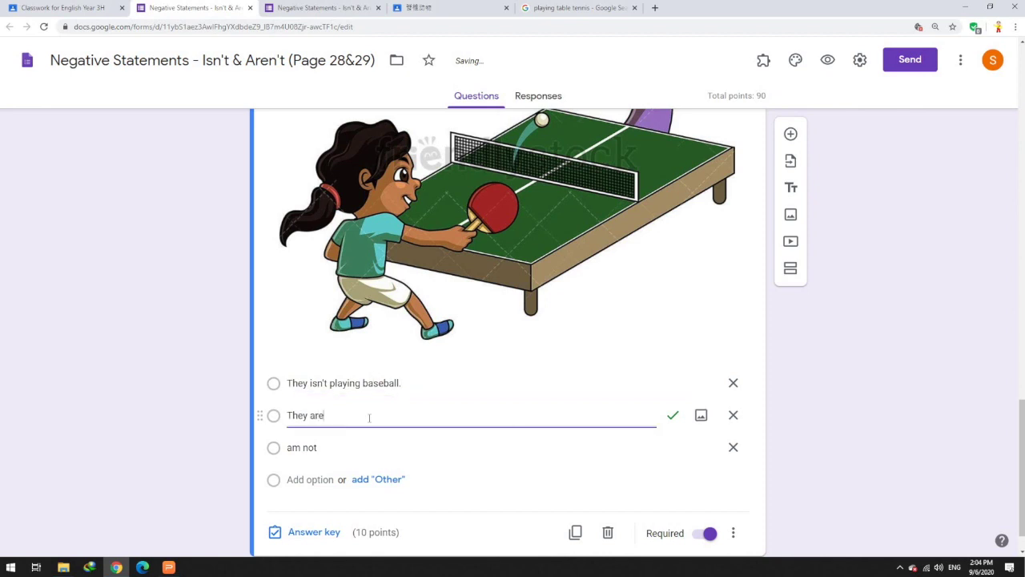
type(" aren't playing table te")
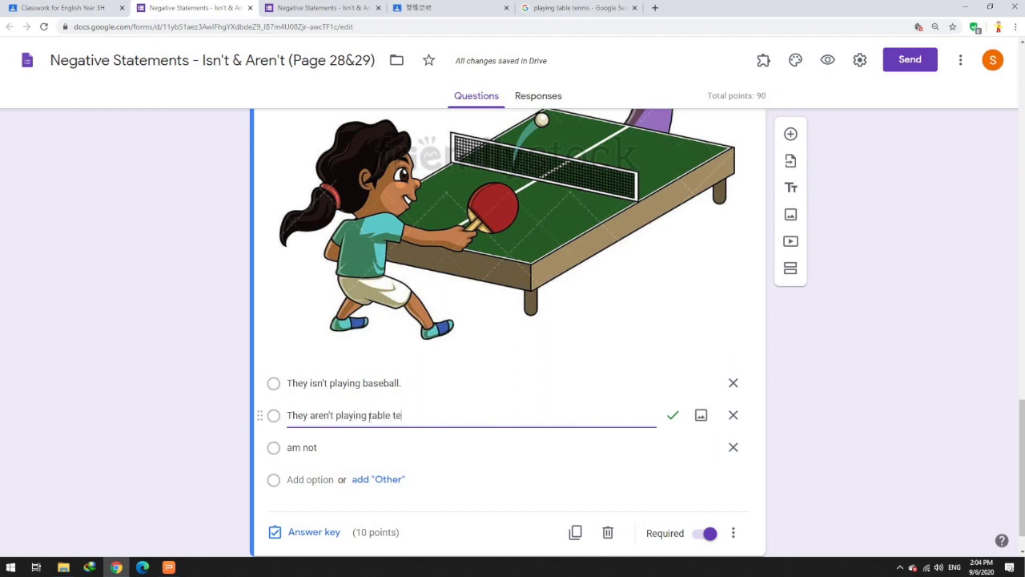
type("nnis.")
Change the ending of the first option so it reads "They isn't playing table tennis."
left_click(408, 382)
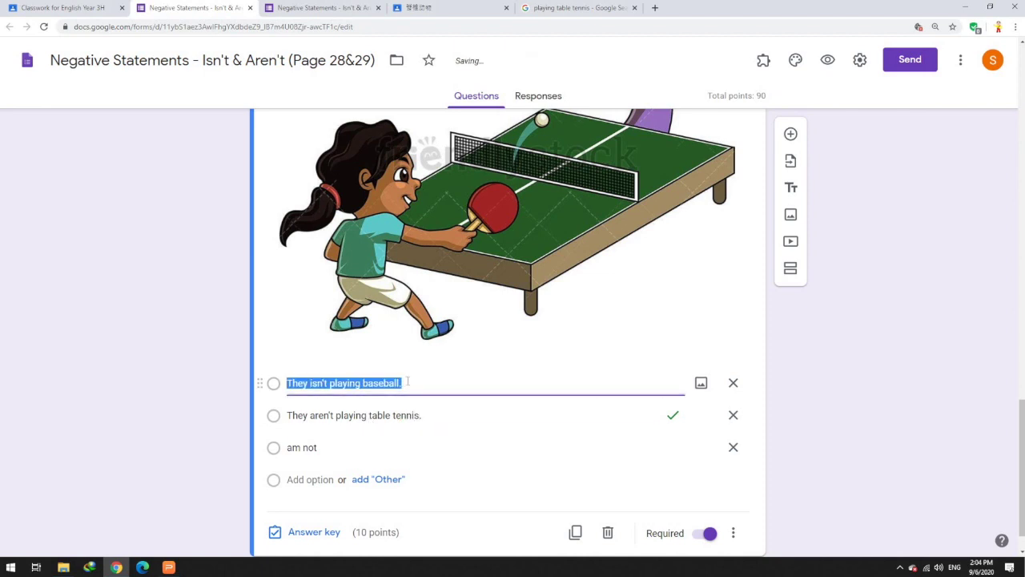
left_click(419, 383)
key("ctrl+shift+Left")
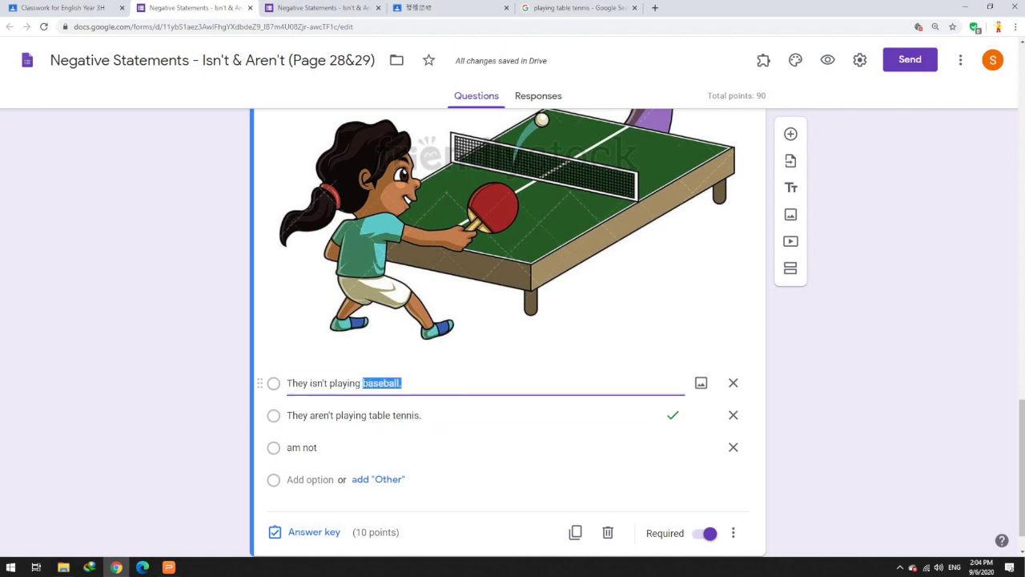
type("tabn")
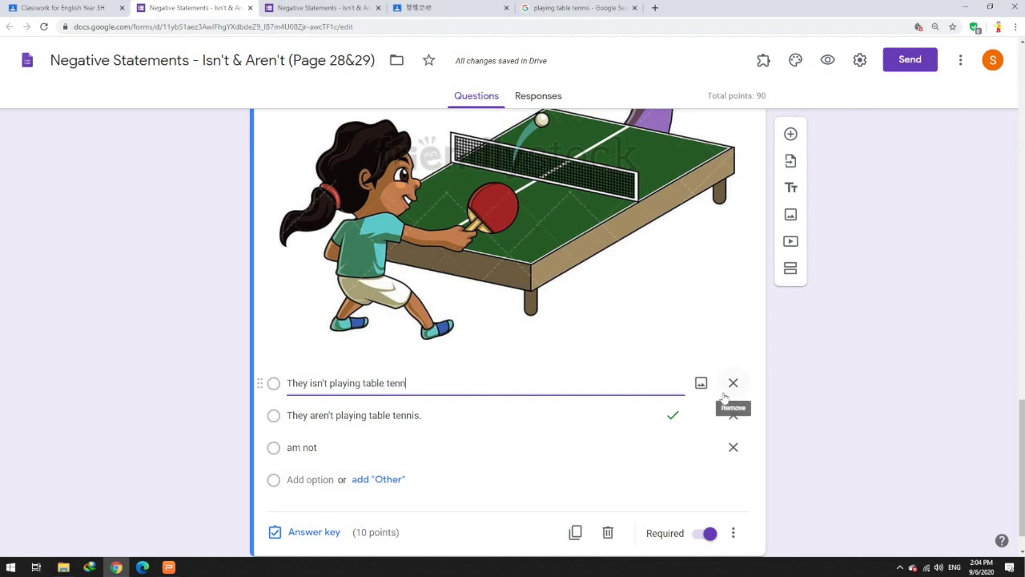
Replace the third option's text with "They am not playing table tennis."
left_click(373, 447)
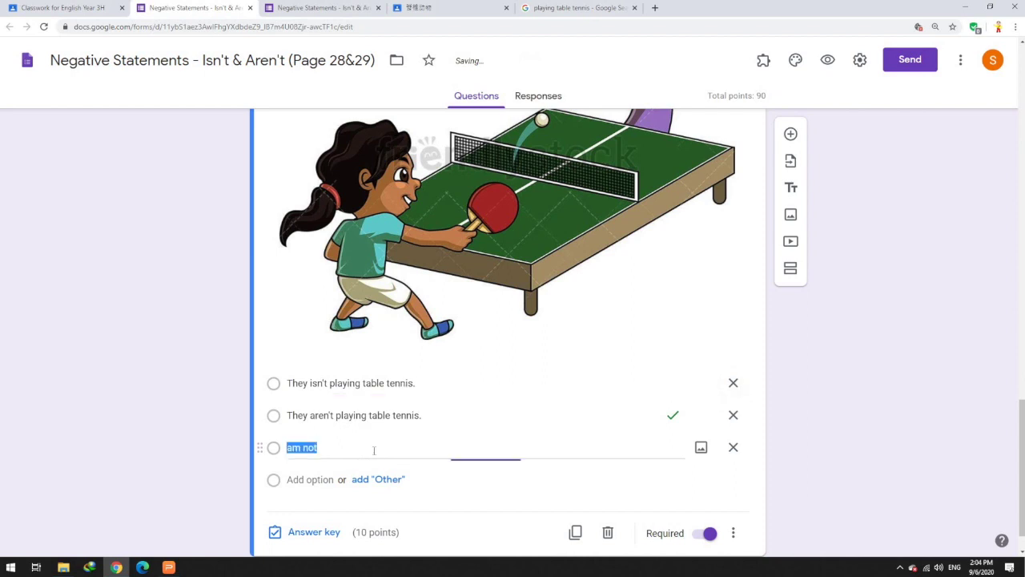
type("They")
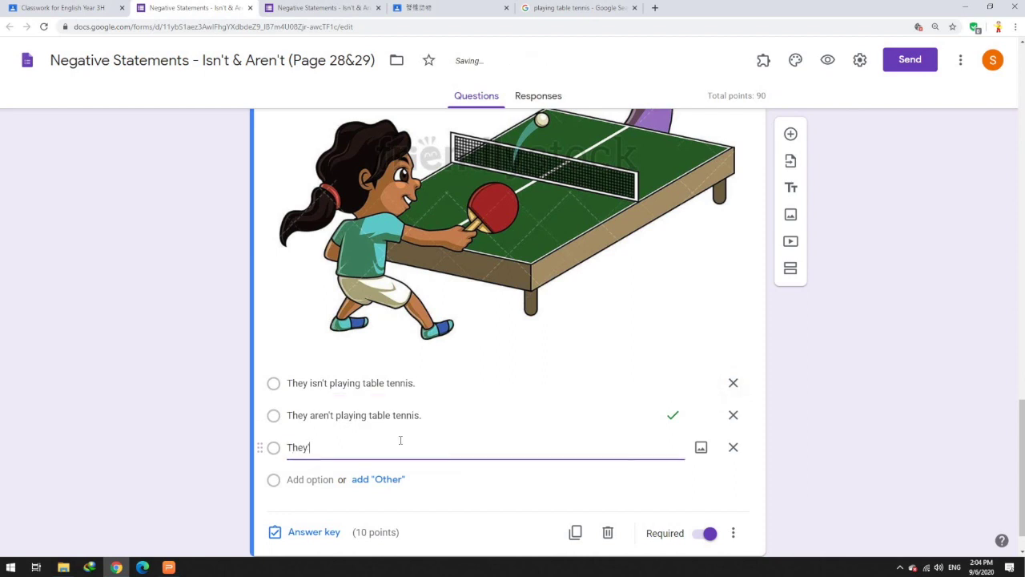
type("'m not pla")
type(" am not play")
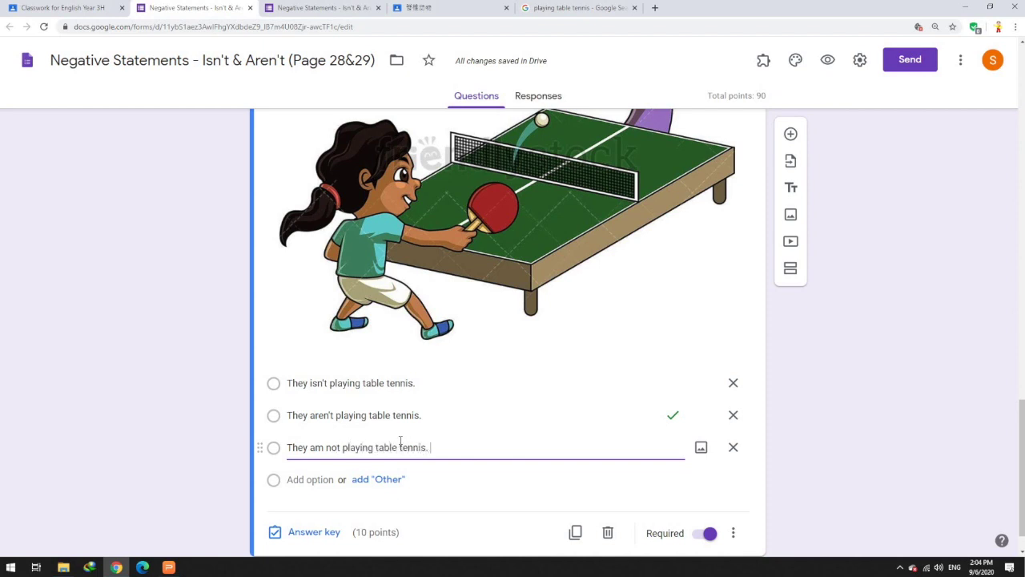
Remove the word "table" from all three options so each sentence ends in "playing tennis."
left_click(431, 384)
left_click(431, 383)
left_click_drag(387, 383, 368, 383)
key("BackSpace")
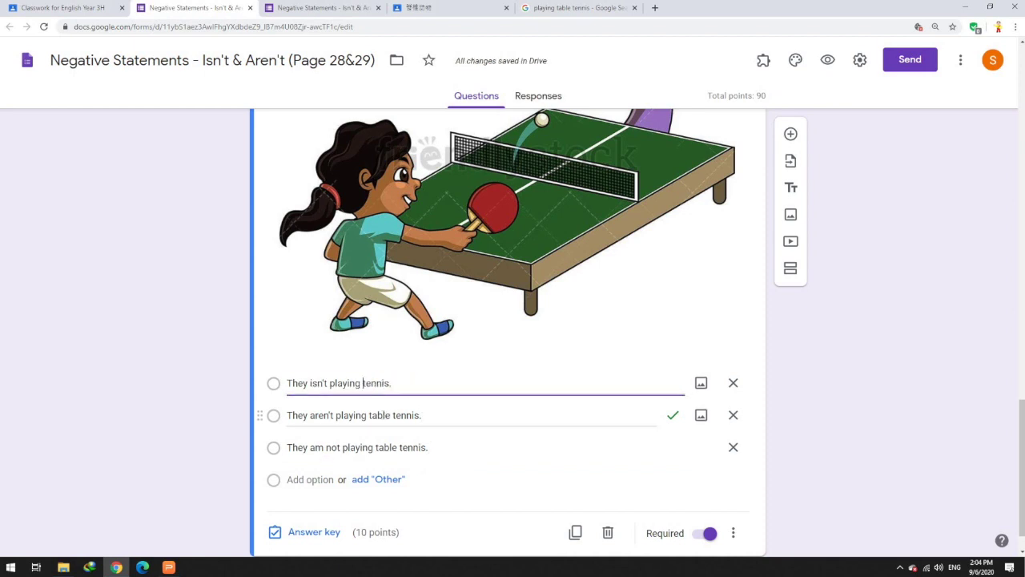
left_click(392, 415)
left_click(392, 415)
left_click_drag(391, 415, 370, 415)
key("BackSpace")
left_click(401, 446)
left_click(399, 448)
left_click_drag(399, 447, 378, 448)
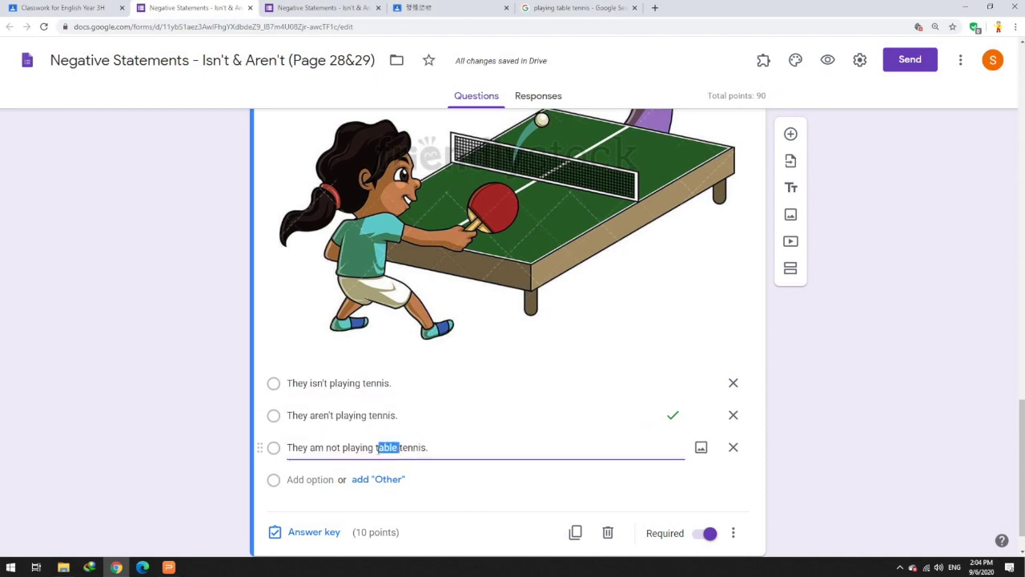
key("BackSpace")
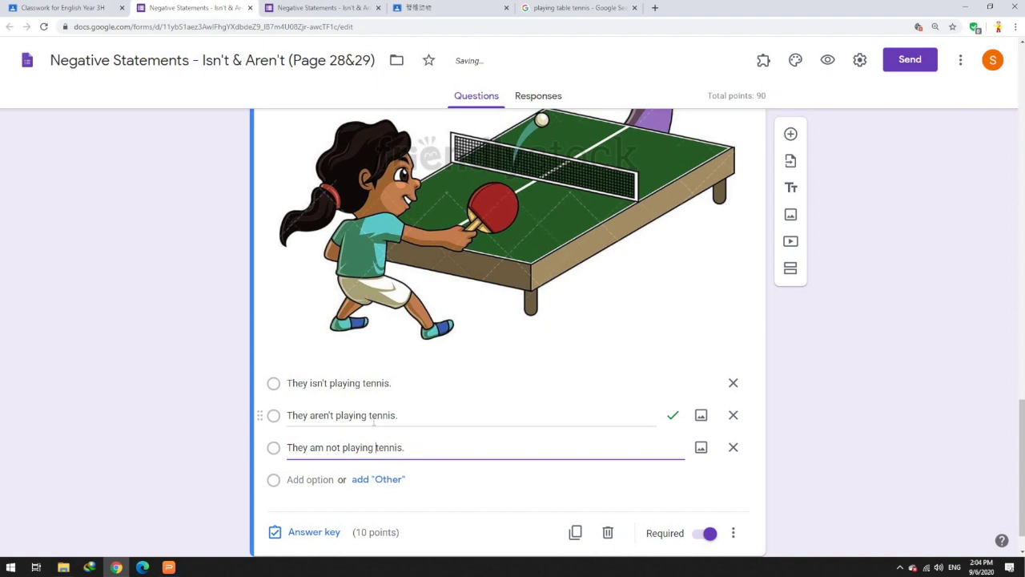
Check which option the picture question's answer key marks as correct and close the key
scroll(544, 330, "up", 3)
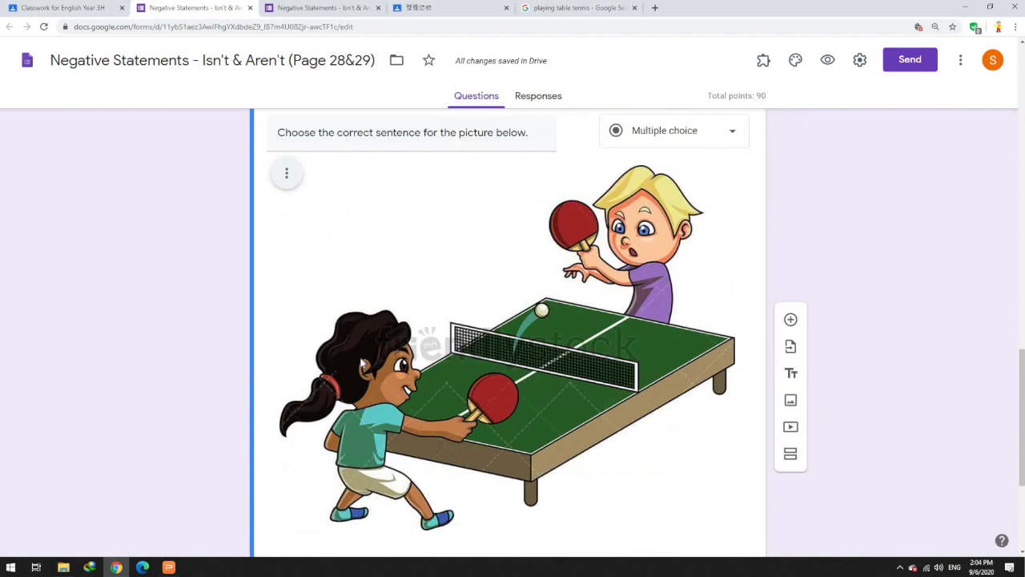
scroll(551, 388, "down", 3)
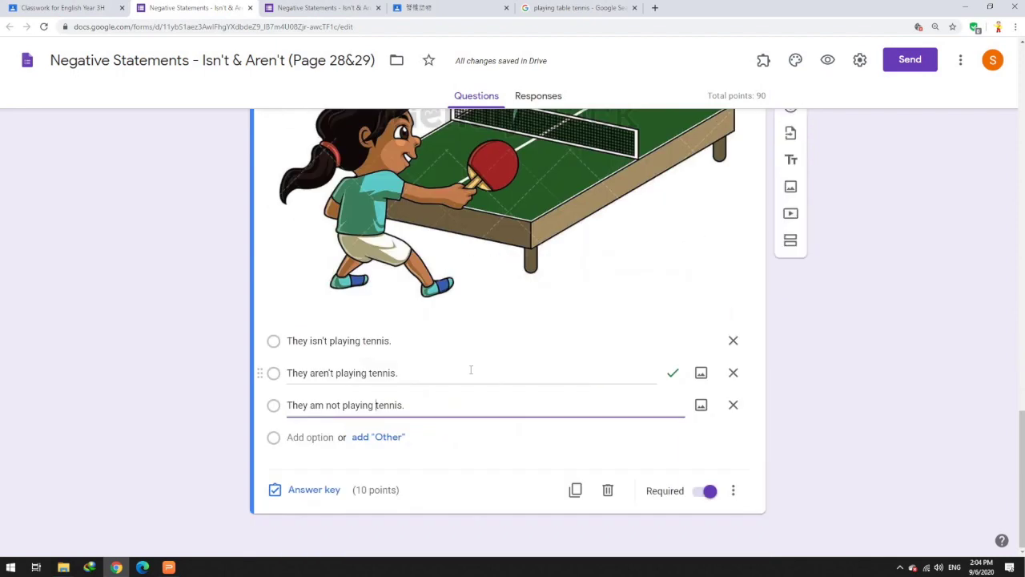
left_click(305, 490)
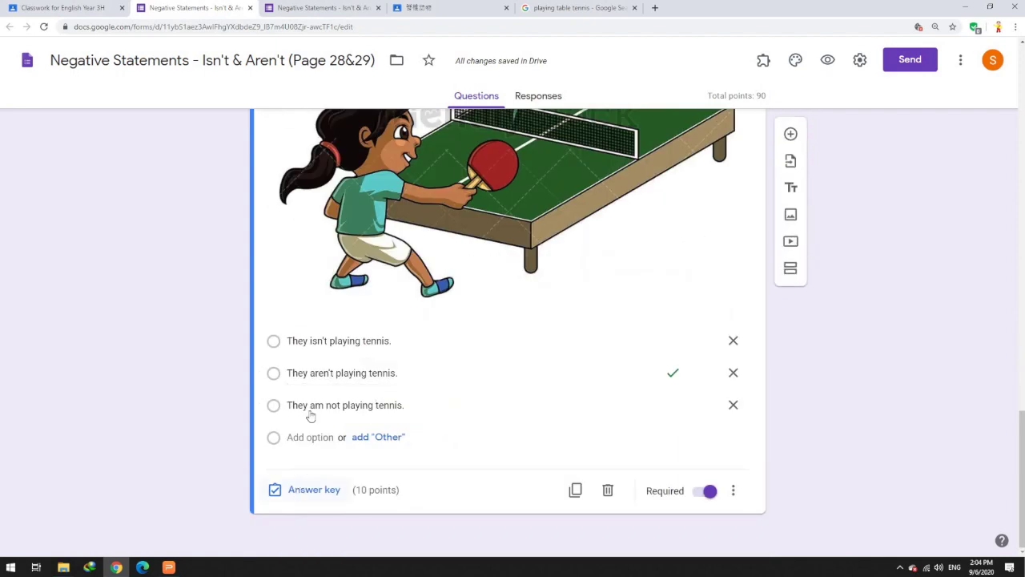
scroll(369, 445, "down", 4)
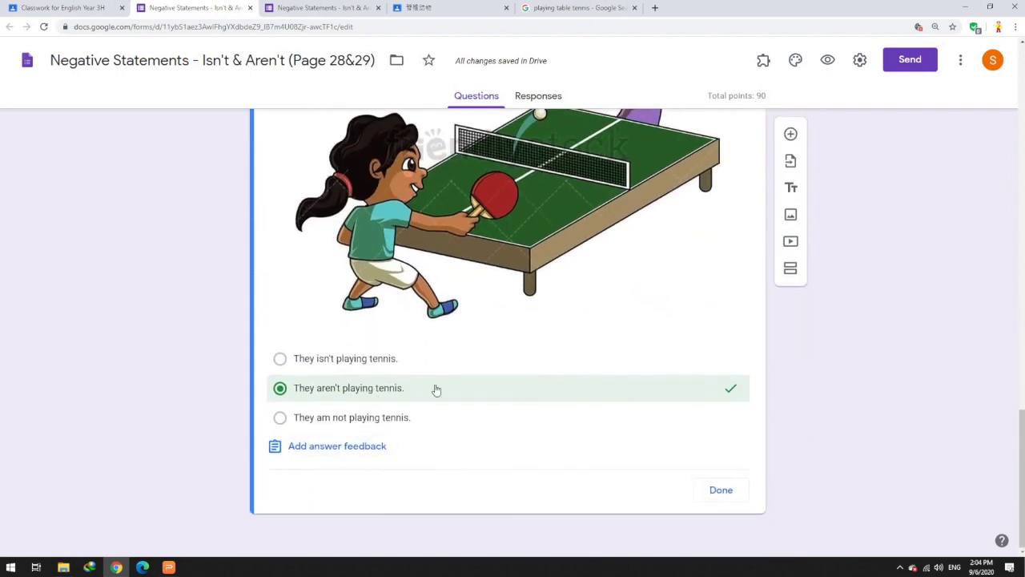
left_click(722, 490)
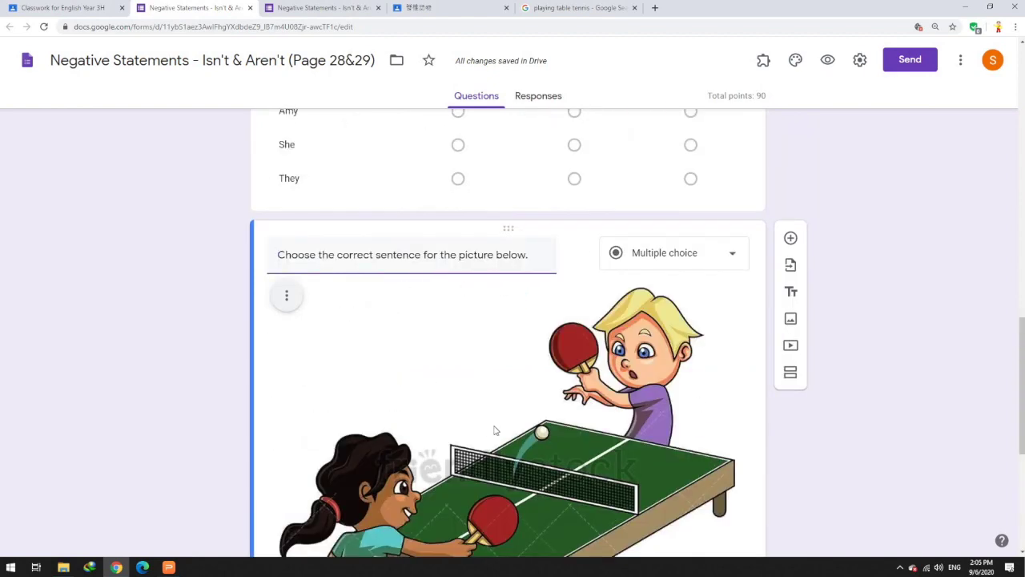
Copy the first option's sentence, replace it with "1", and try adding an image to that option by URL
scroll(481, 433, "down", 4)
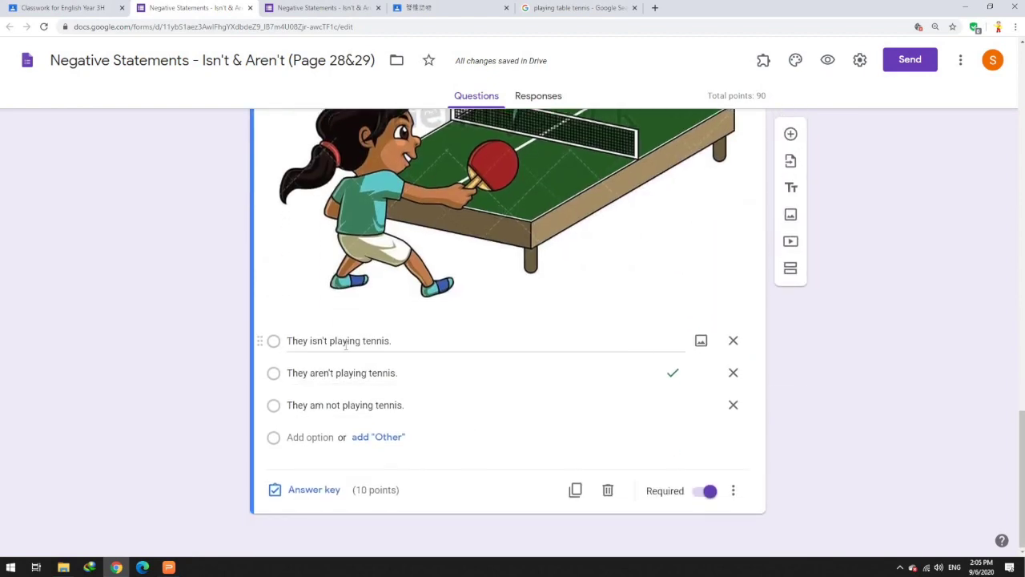
left_click(406, 345)
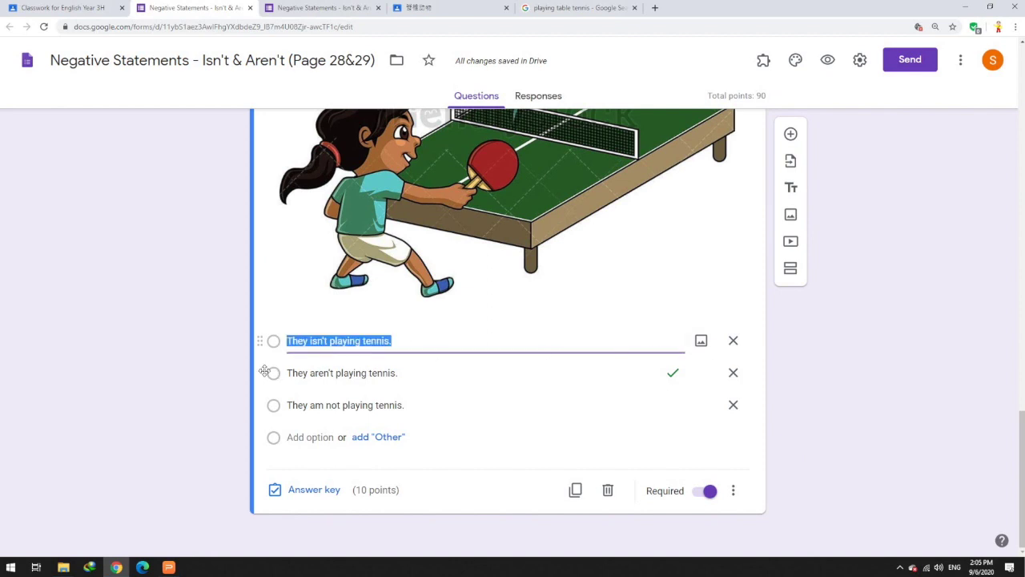
left_click(427, 340)
key("ctrl+a")
key("ctrl+c")
type("1")
left_click(701, 342)
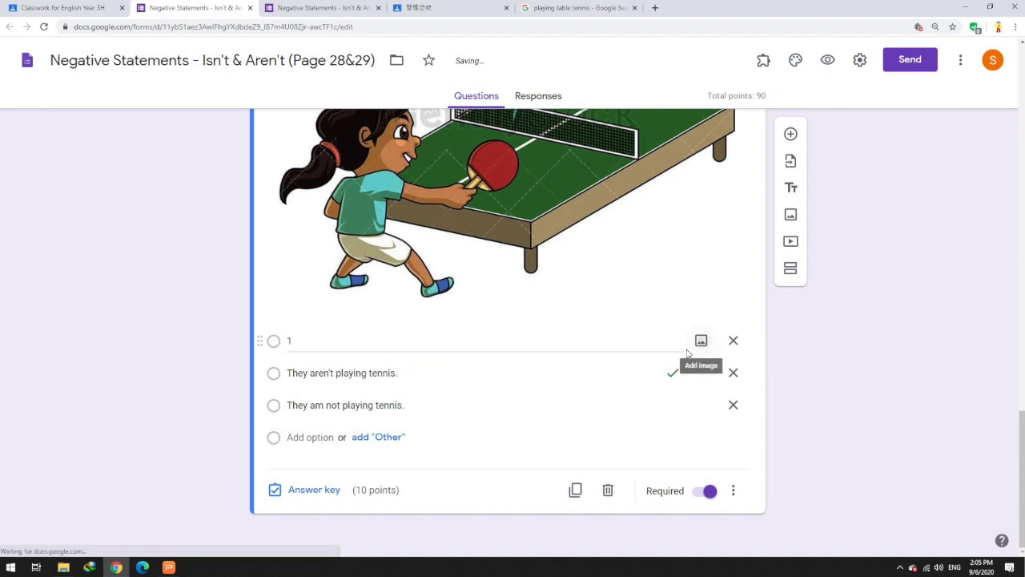
left_click(334, 145)
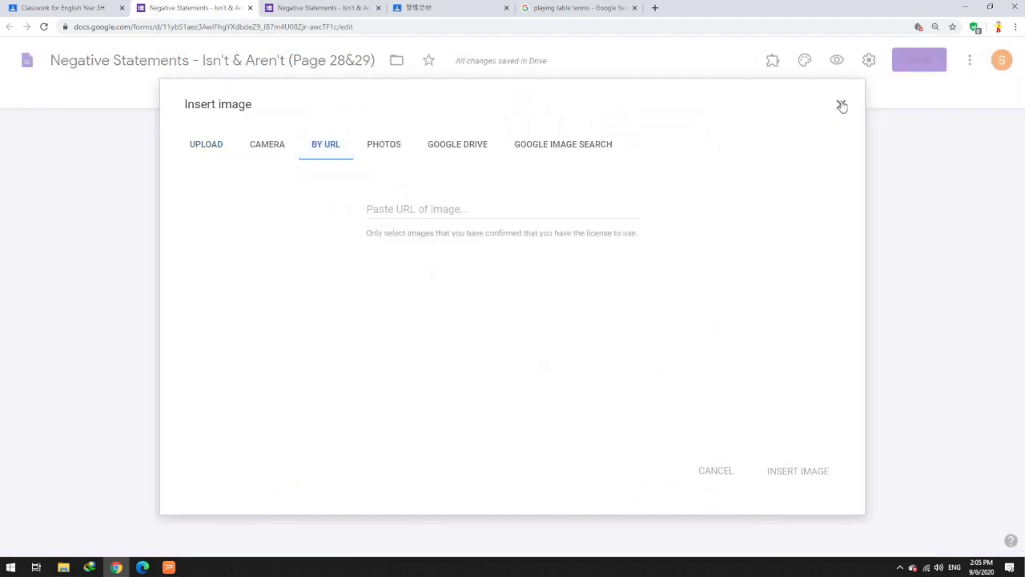
left_click(841, 104)
Restore the first option's text to the copied sentence "They isn't playing tennis."
left_click(347, 341)
key("ctrl+v")
left_click(867, 456)
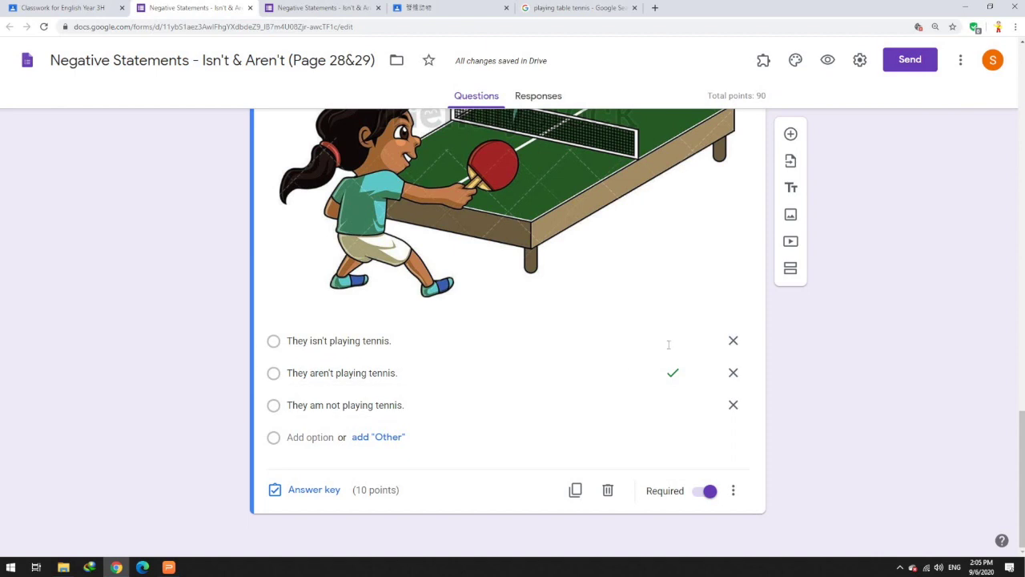
View the upload source for adding an image to the first option, and close the dialog
left_click(701, 341)
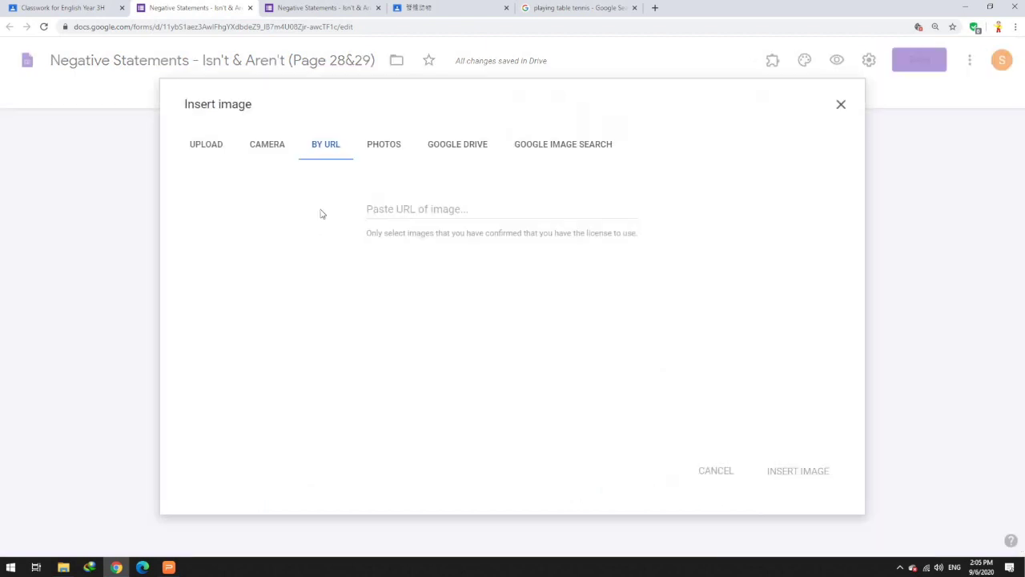
left_click(219, 150)
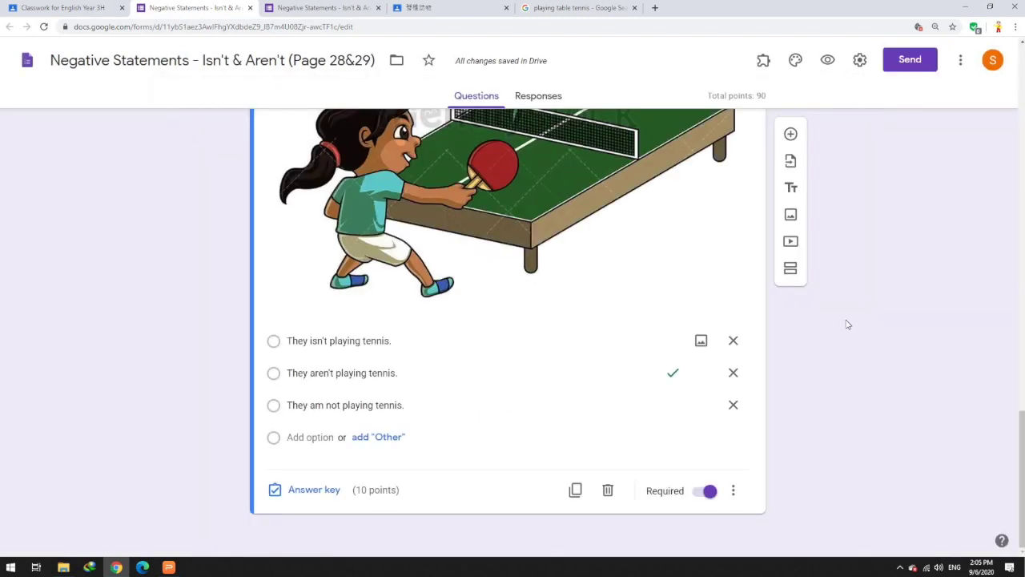
left_click(841, 104)
left_click(549, 6)
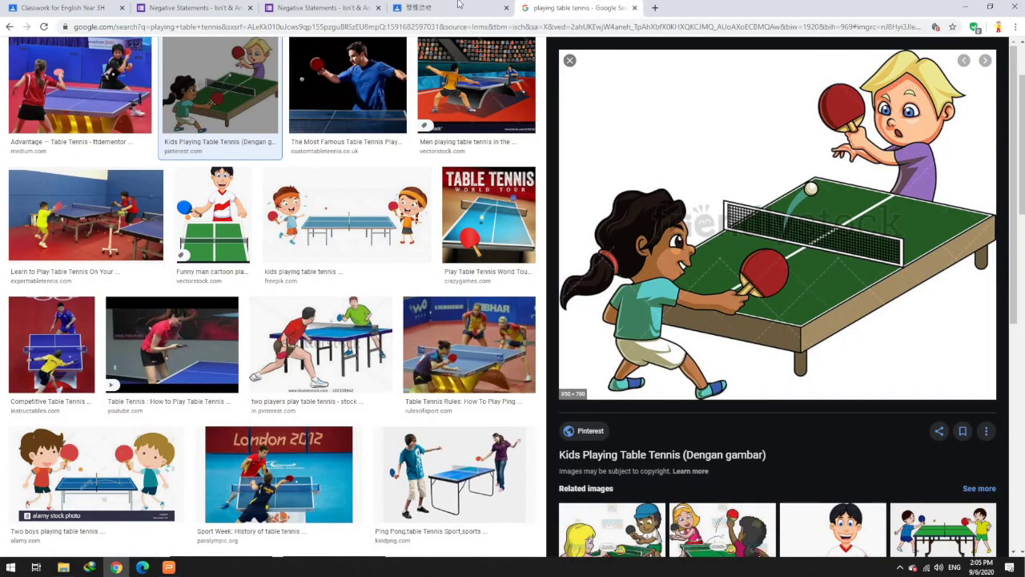
left_click(192, 8)
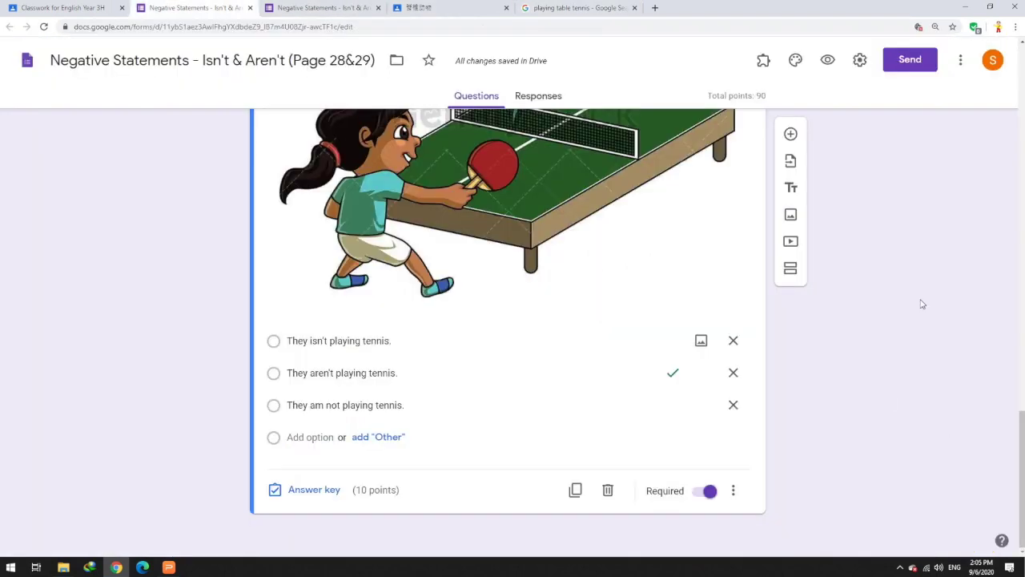
scroll(854, 319, "up", 20)
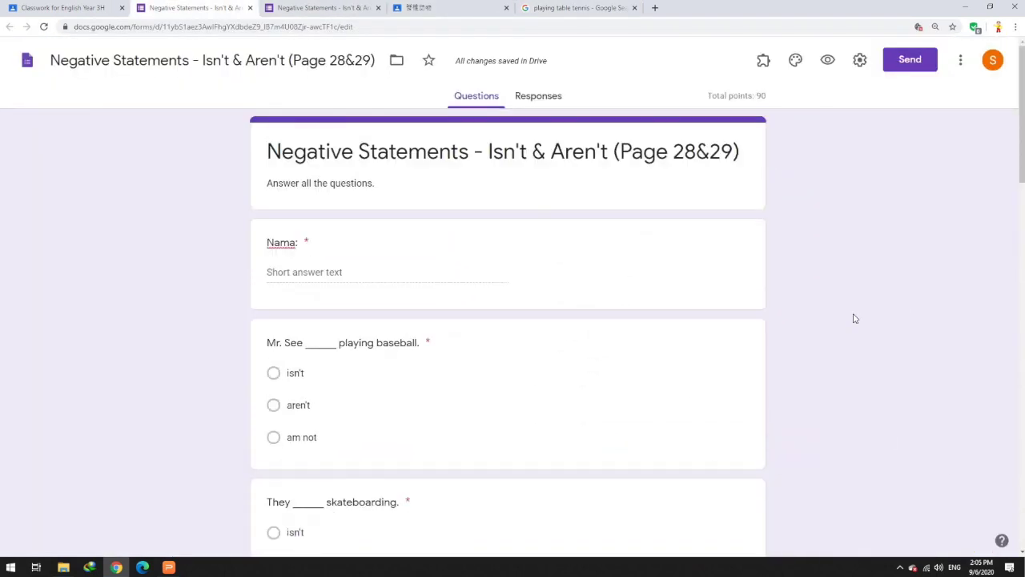
Close the old preview, open a fresh preview of the quiz, read through its questions, and return to the form editor
left_click(324, 8)
left_click(564, 87)
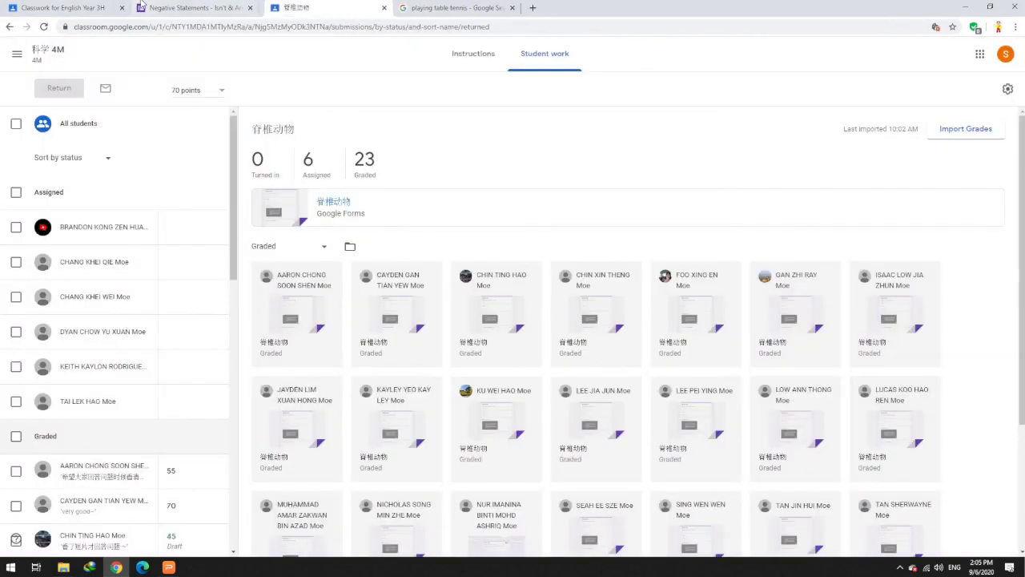
left_click(192, 8)
left_click(828, 61)
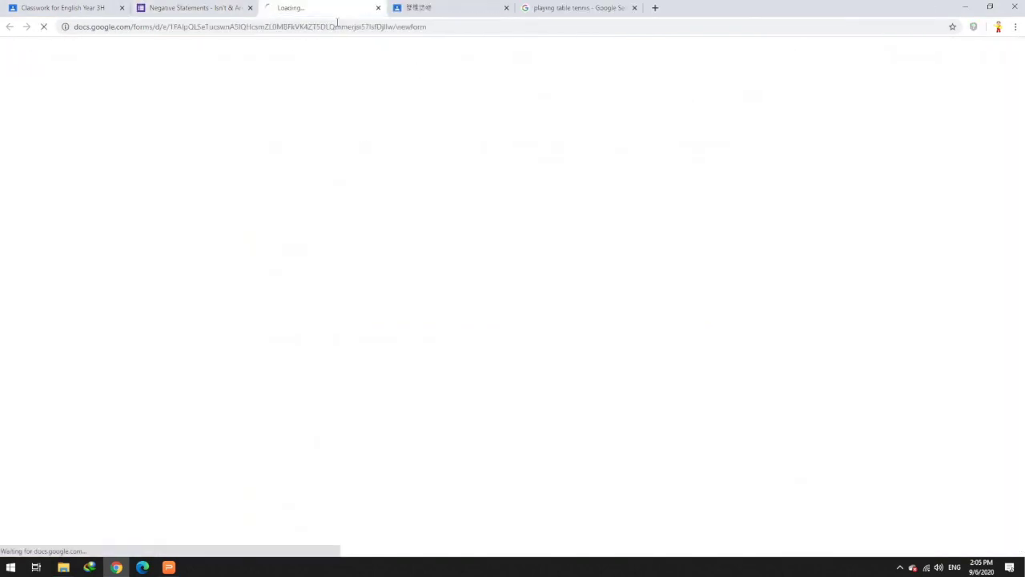
scroll(241, 224, "down", 10)
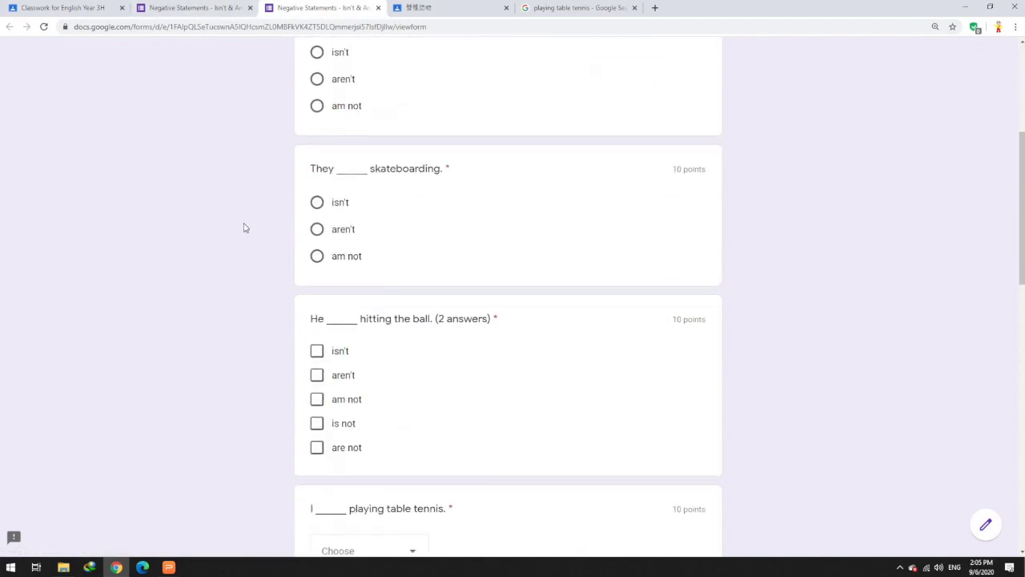
scroll(245, 228, "down", 5)
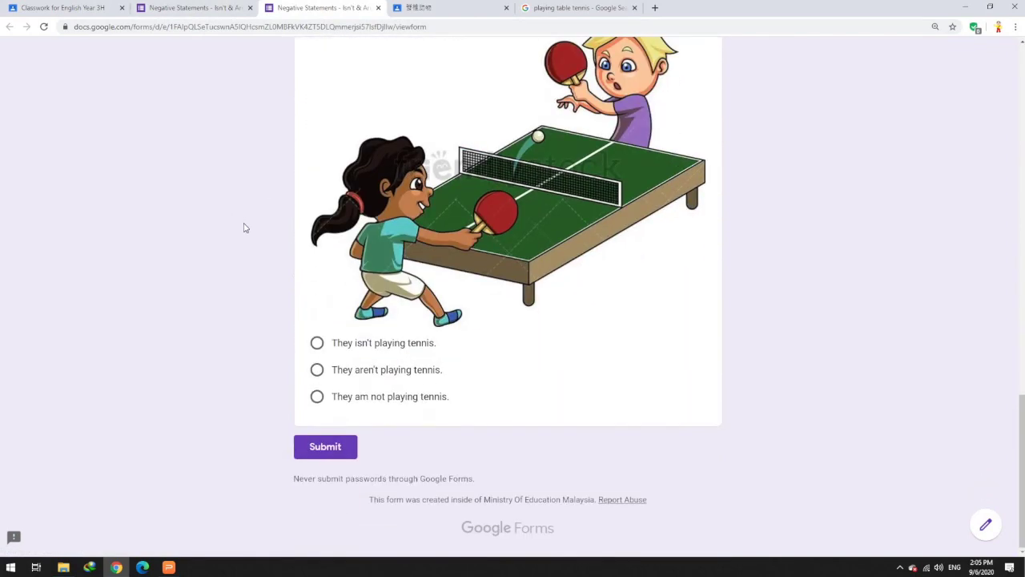
scroll(245, 228, "up", 10)
scroll(245, 228, "up", 3)
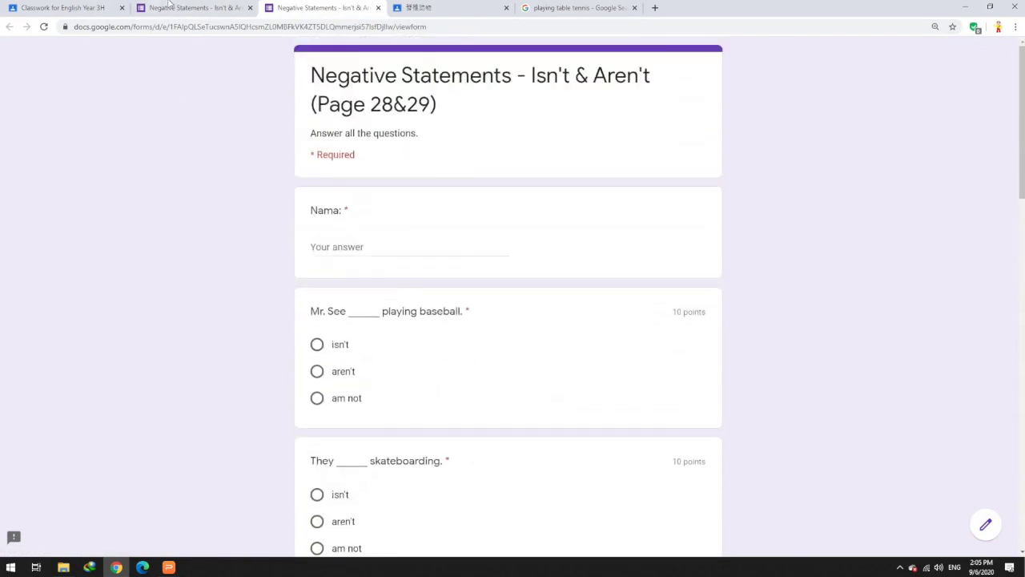
left_click(170, 7)
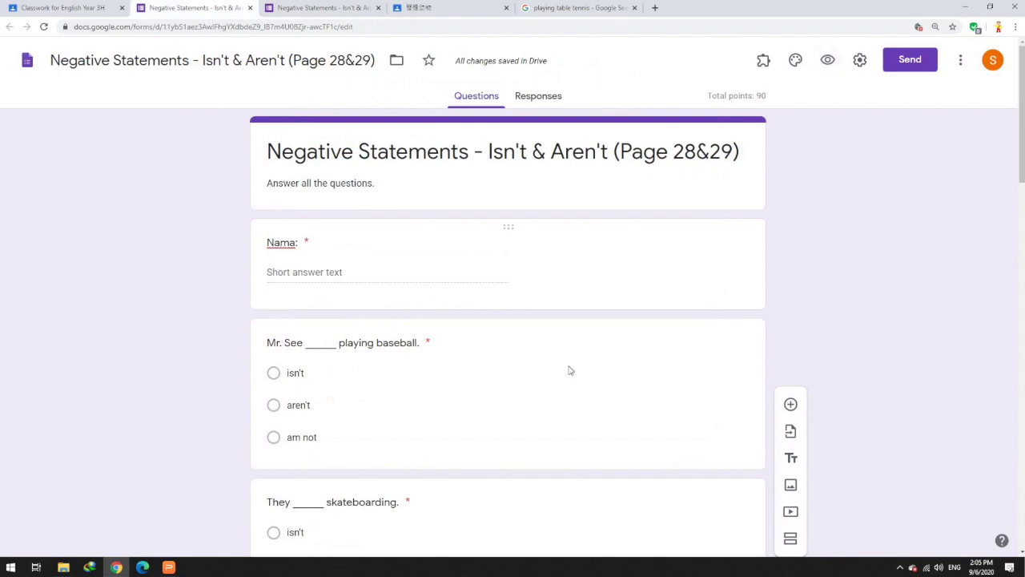
Duplicate the table tennis picture question at the end of the form
scroll(524, 355, "down", 15)
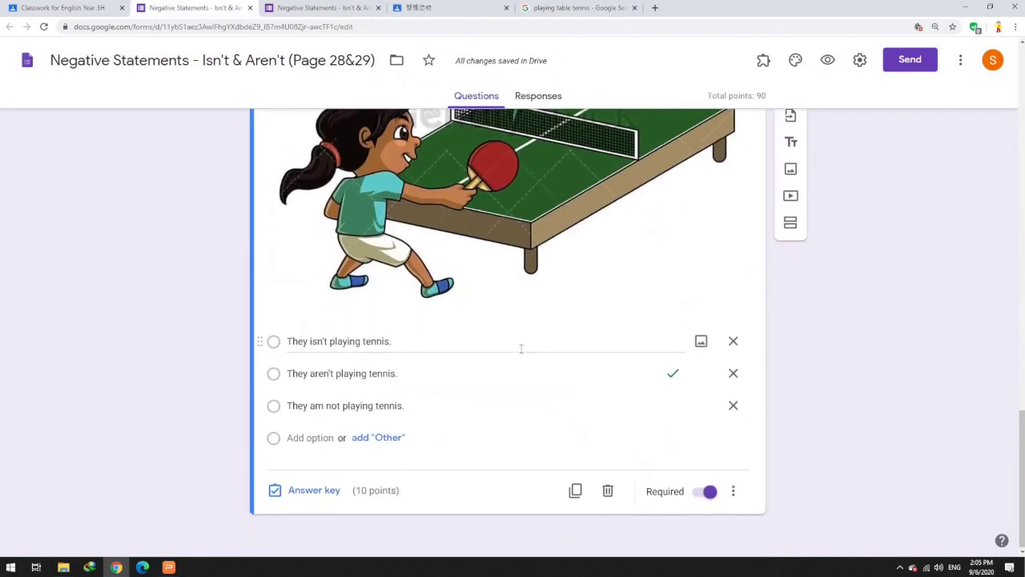
left_click(522, 346)
left_click(574, 488)
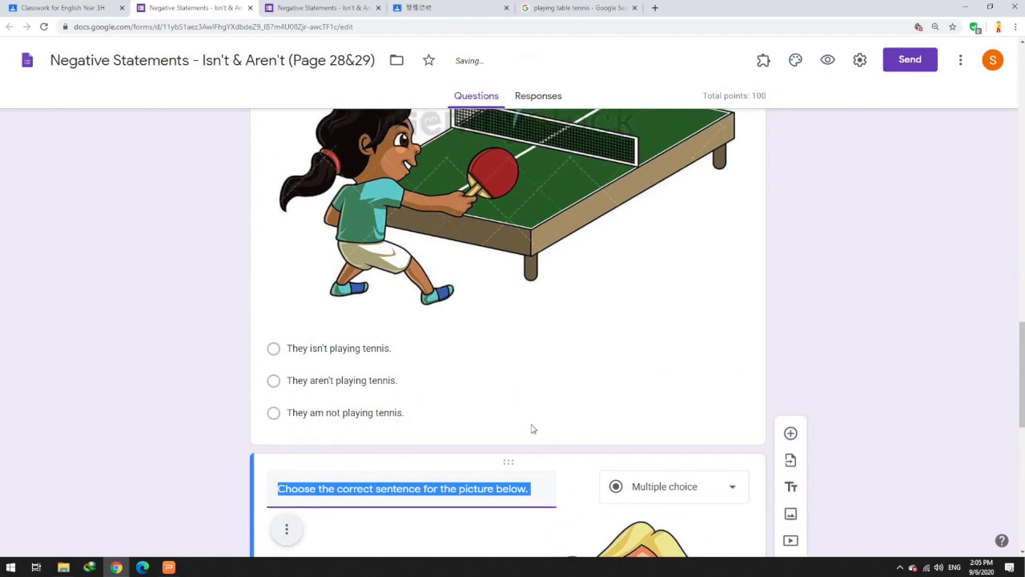
In the form settings, turn on collecting email addresses, response receipts if the respondent requests it, and the limit to 1 response
scroll(531, 427, "up", 10)
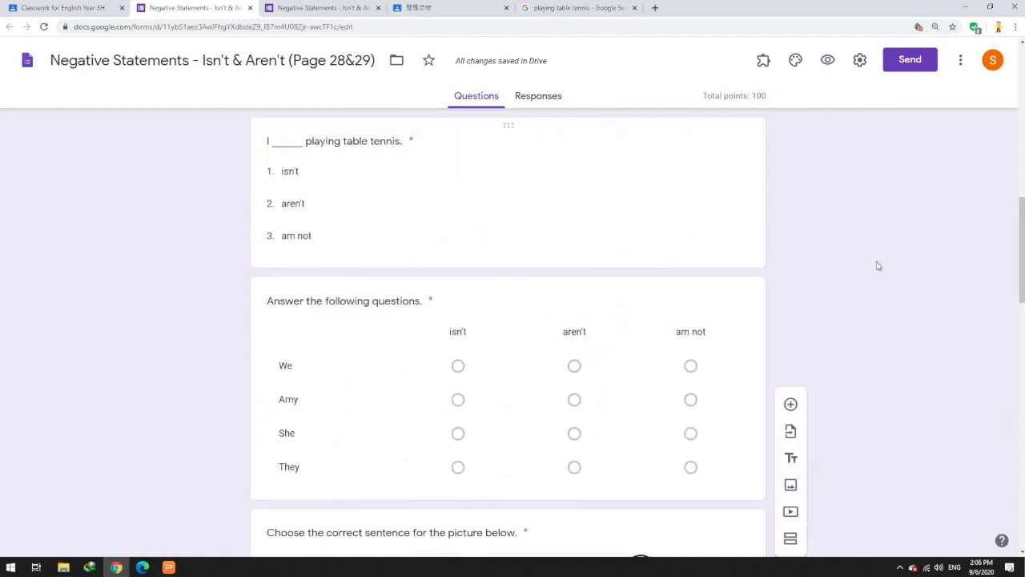
scroll(825, 184, "up", 10)
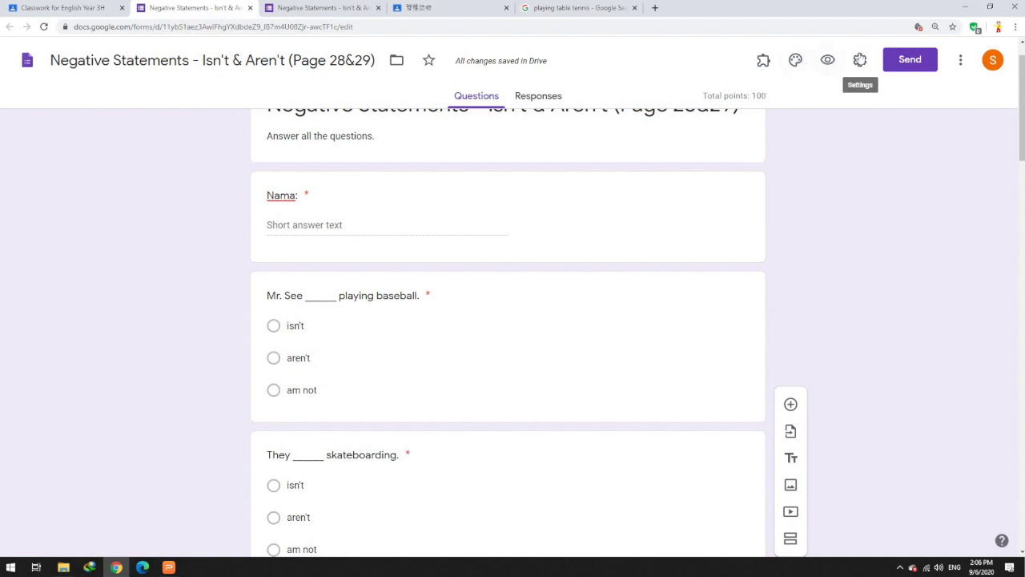
left_click(861, 60)
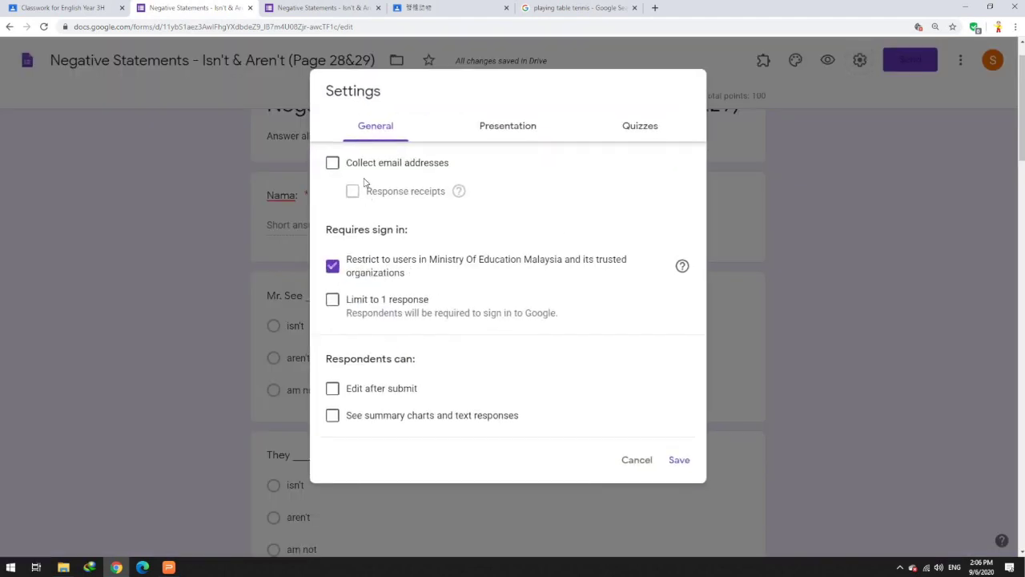
left_click(333, 164)
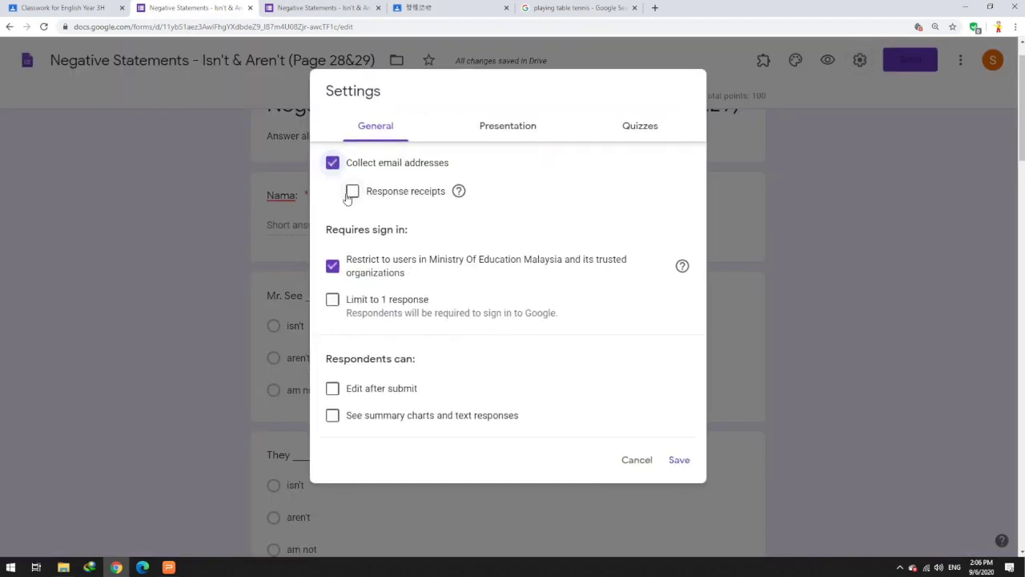
left_click(353, 193)
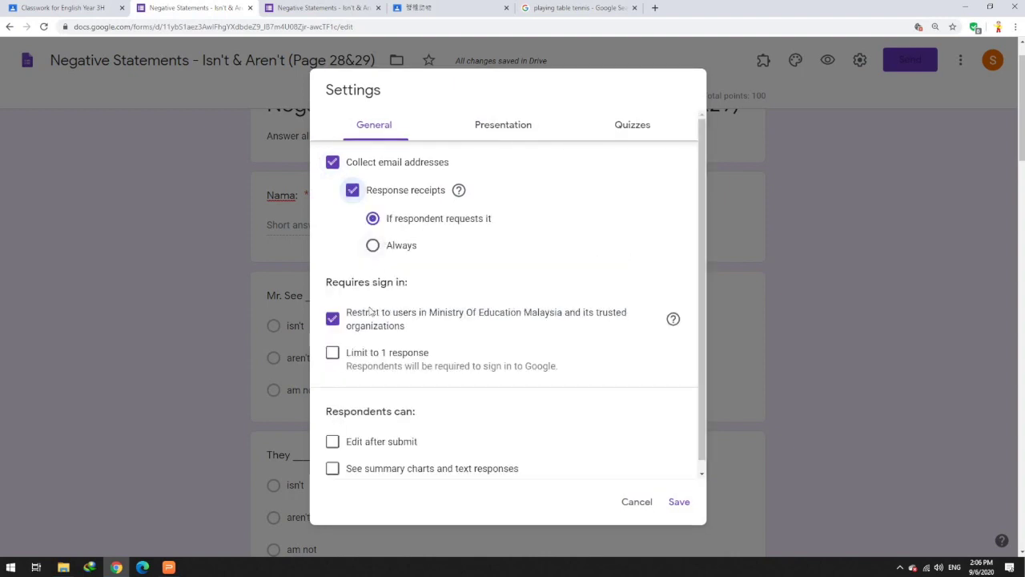
left_click(332, 355)
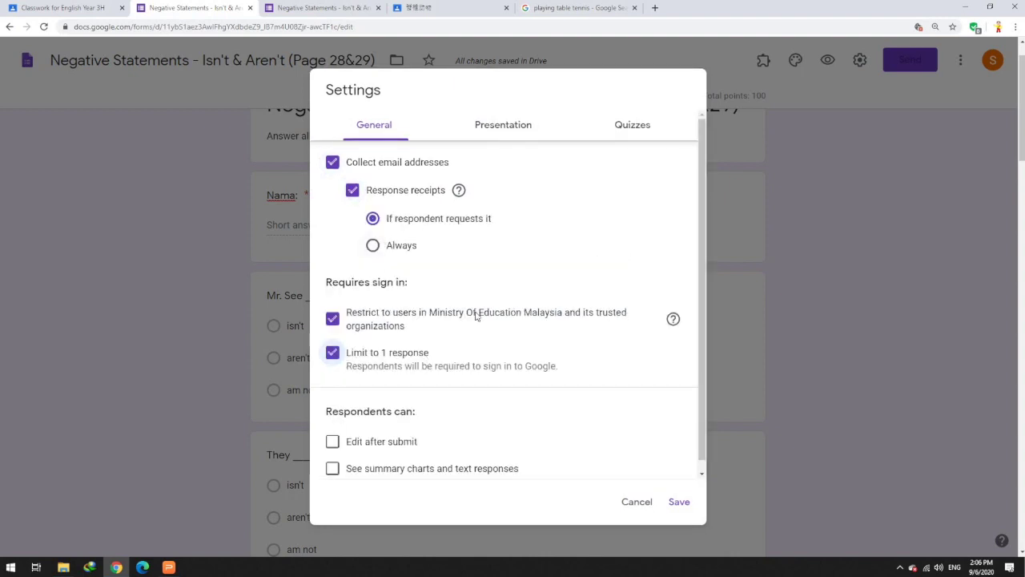
Look through the presentation settings and the quiz's grade-release options, and return to the general settings
left_click(502, 132)
left_click(398, 118)
left_click(533, 125)
left_click(350, 193)
left_click(350, 193)
left_click(645, 133)
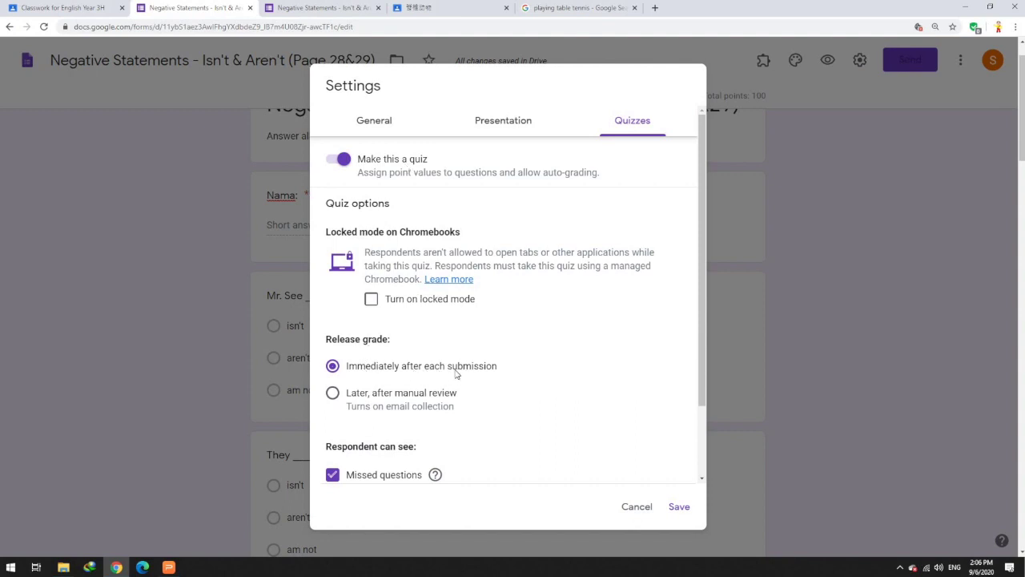
left_click(368, 395)
left_click(378, 371)
left_click(377, 124)
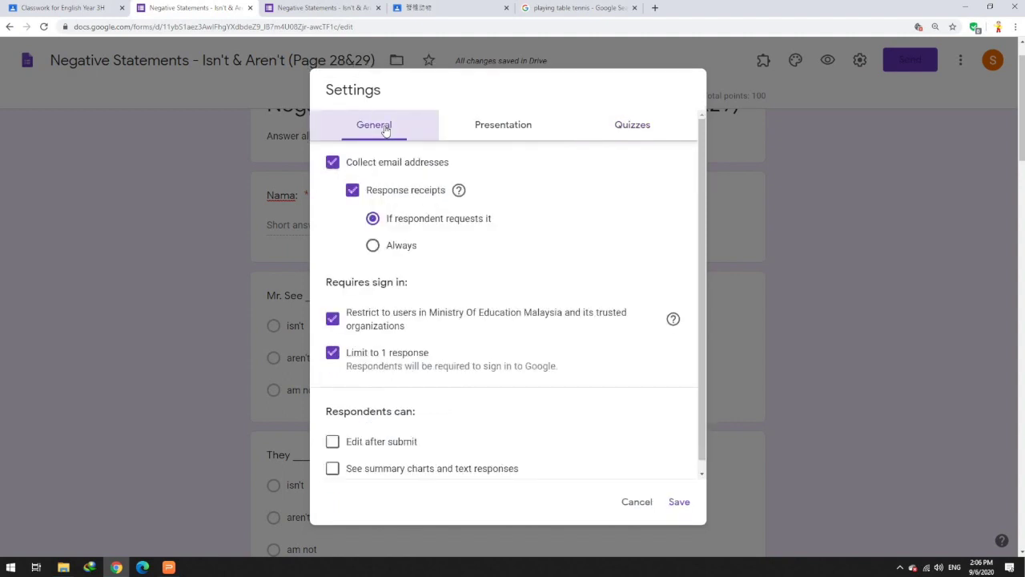
Compare the open general settings with the beginning and the submission area of the quiz preview
left_click(304, 7)
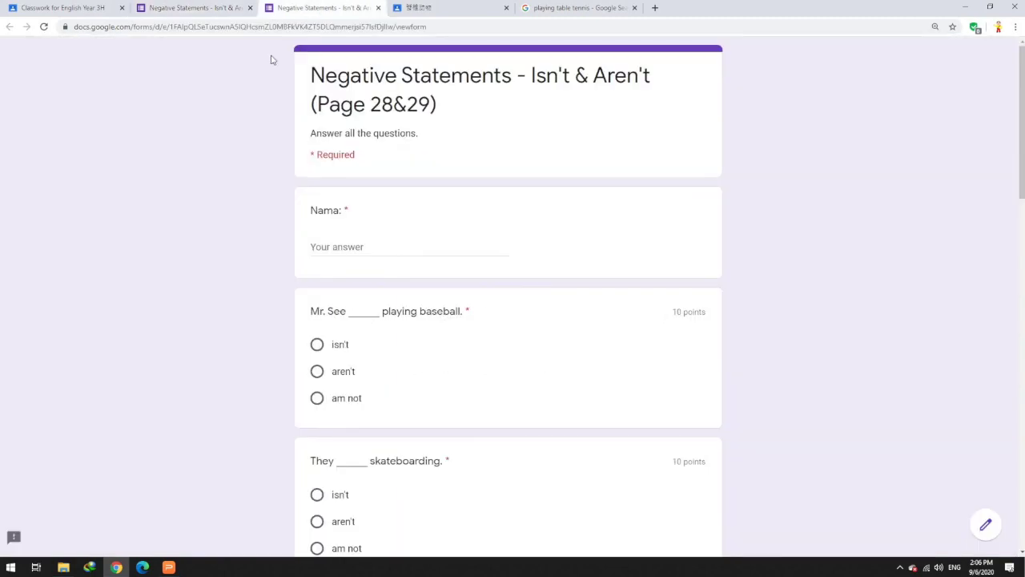
left_click(197, 7)
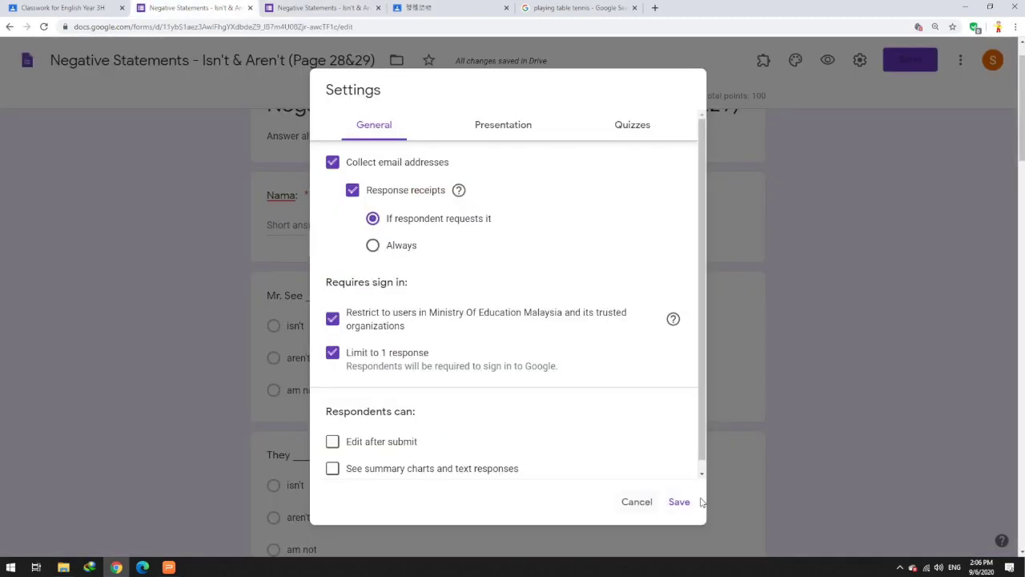
left_click(370, 5)
scroll(583, 402, "down", 15)
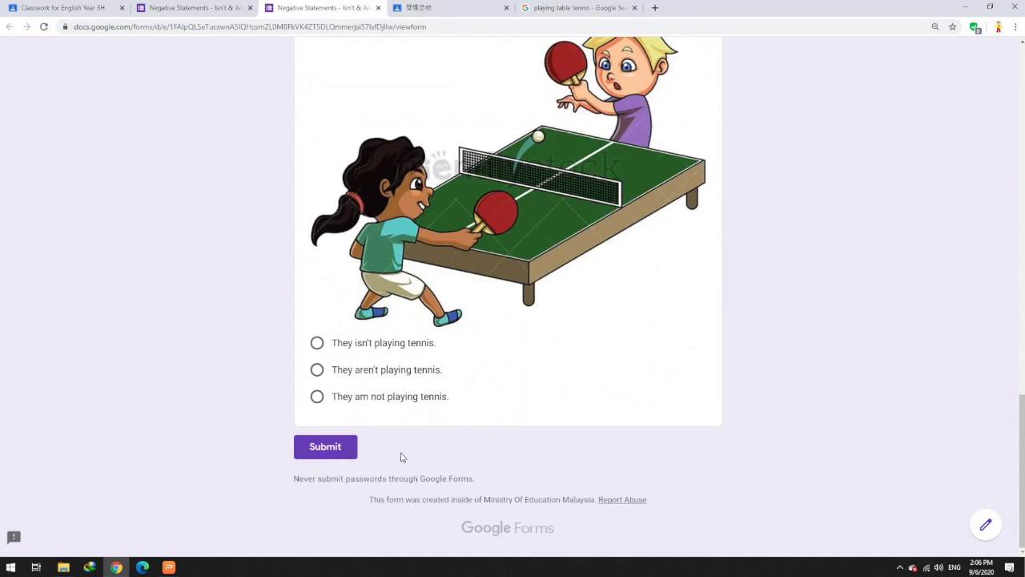
left_click(203, 4)
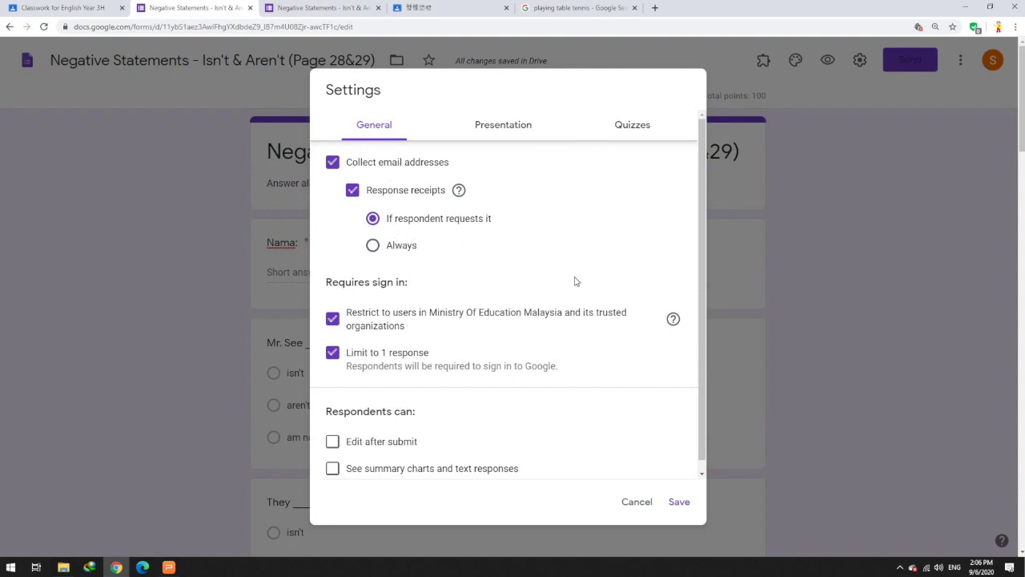
left_click(317, 7)
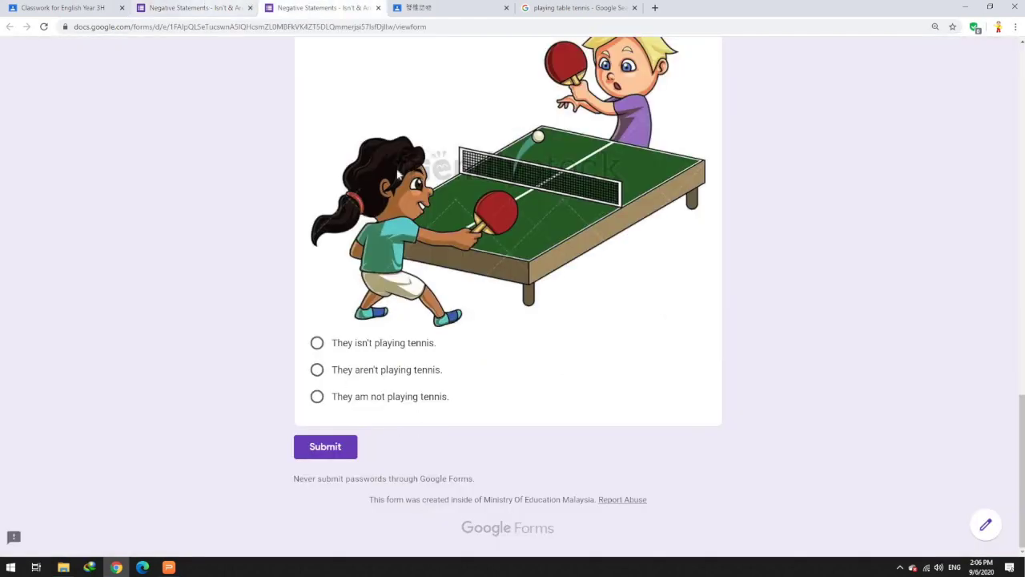
Save the form settings and examine the option to send respondents a copy of their responses in the reloaded preview
left_click(193, 7)
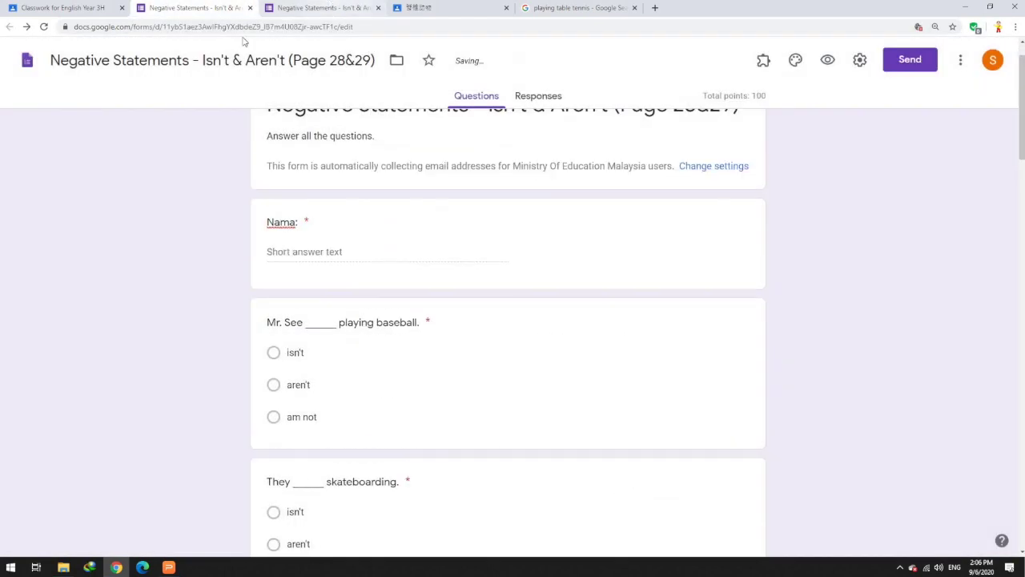
left_click(325, 7)
left_click(44, 26)
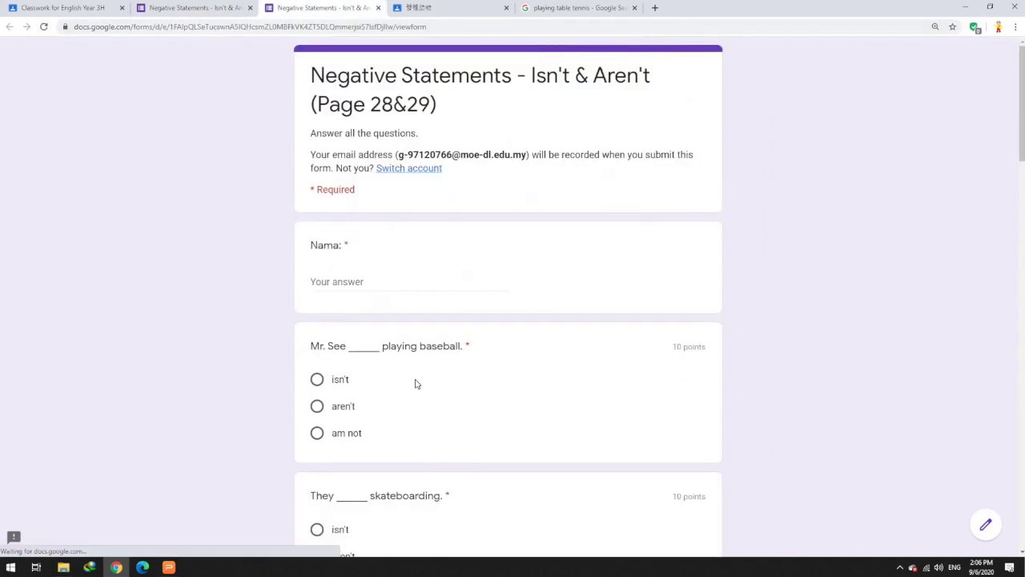
scroll(414, 382, "down", 20)
scroll(393, 436, "down", 5)
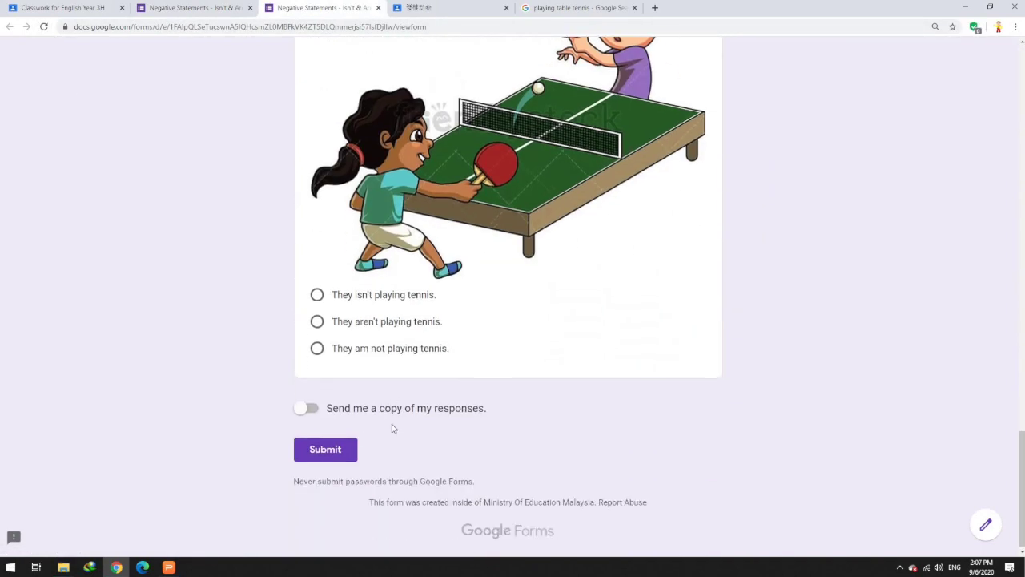
left_click(307, 406)
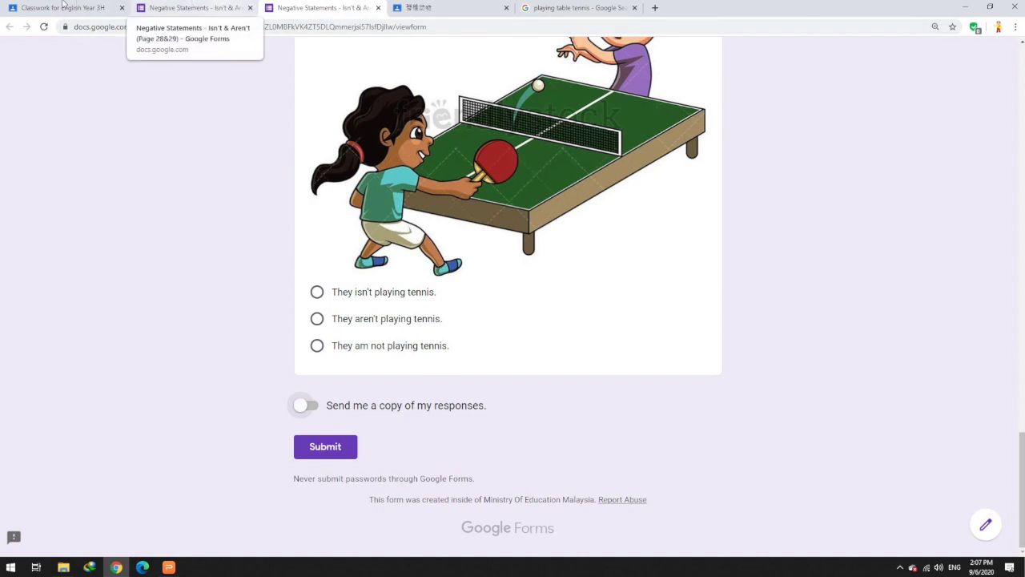
Check the Grade Importing option on the Classroom assignment, glance at the preview, and return to the form editor
left_click(62, 7)
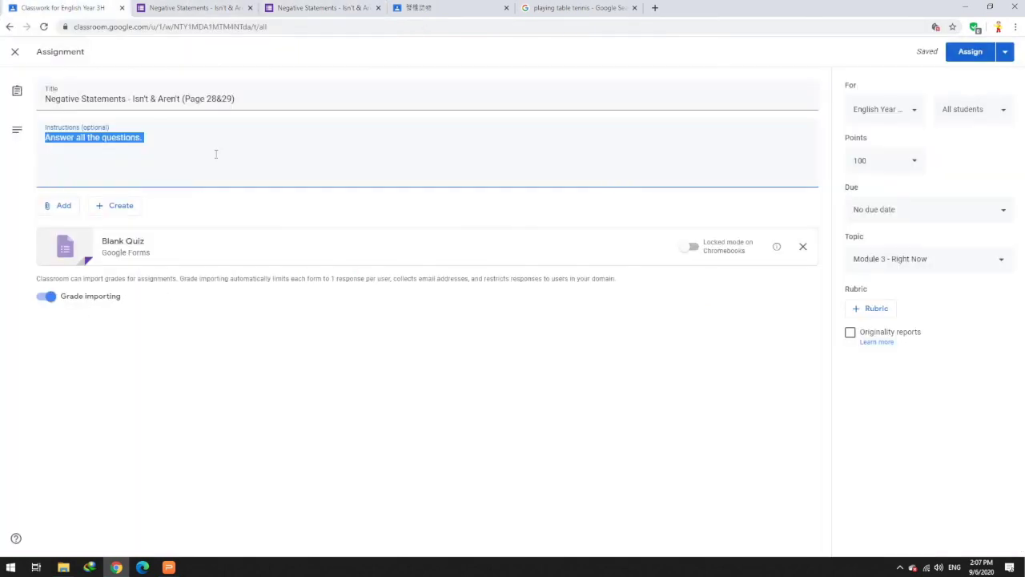
left_click(287, 8)
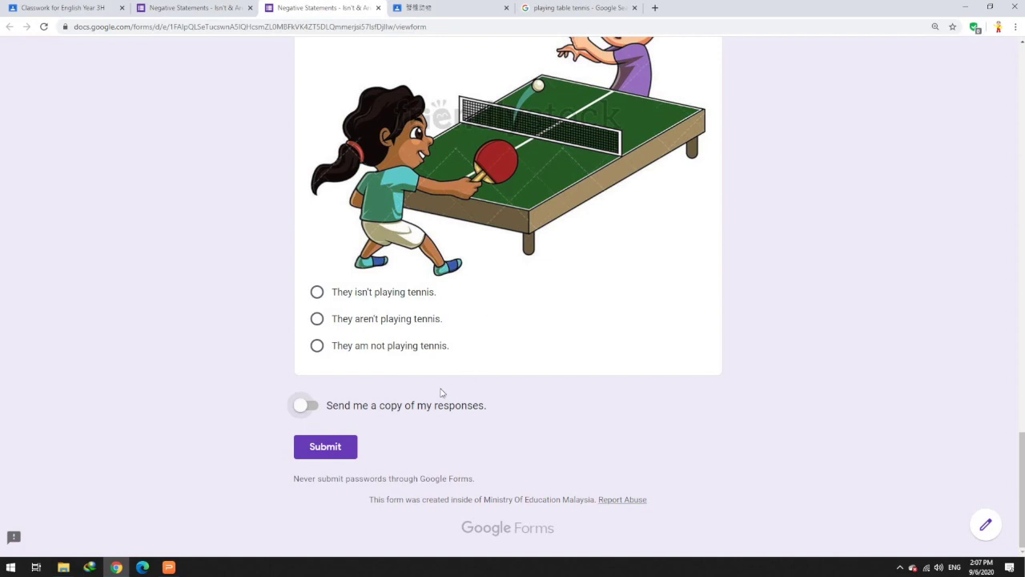
left_click(230, 7)
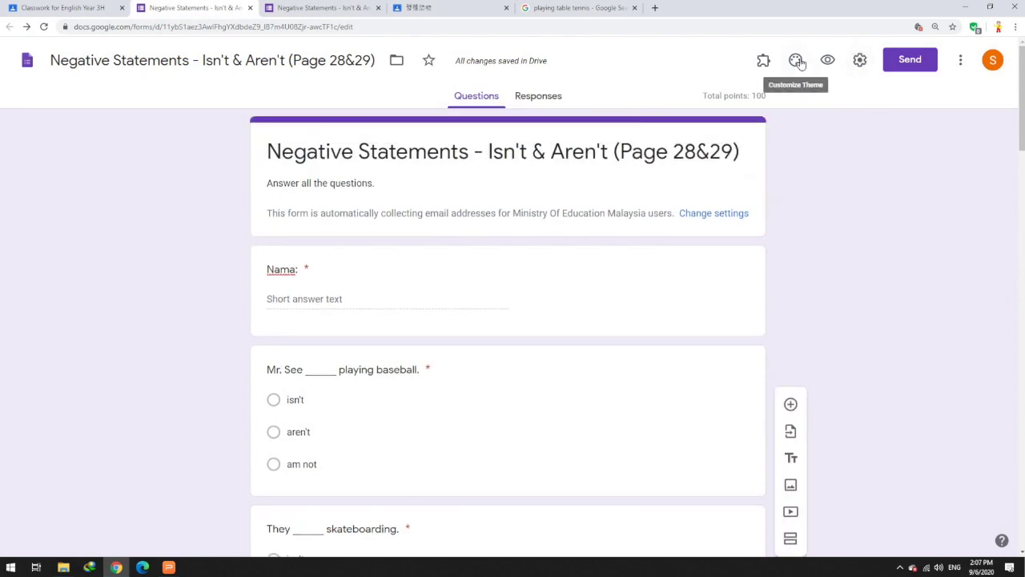
Change the form's theme colour to the orange-red swatch
left_click(966, 68)
left_click(798, 68)
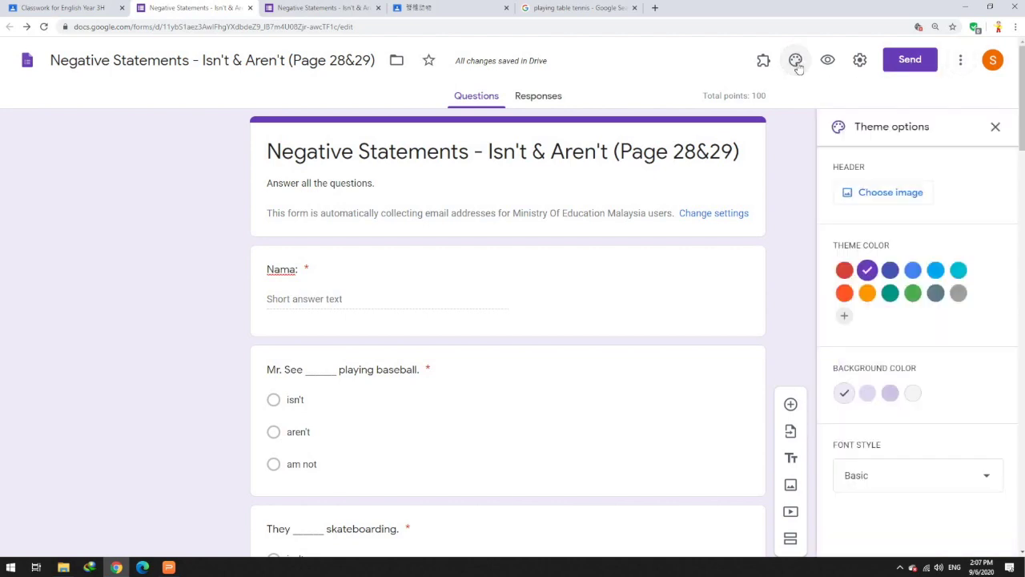
left_click(865, 294)
left_click(845, 293)
Insert the paintbrushes picture from the Work and School themes as the form's header image
left_click(871, 205)
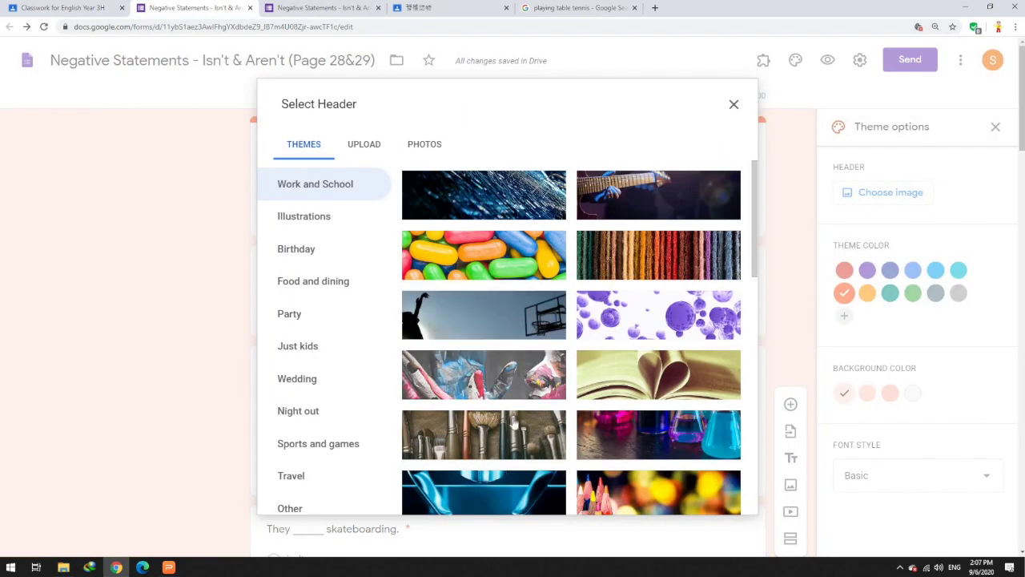
left_click(498, 429)
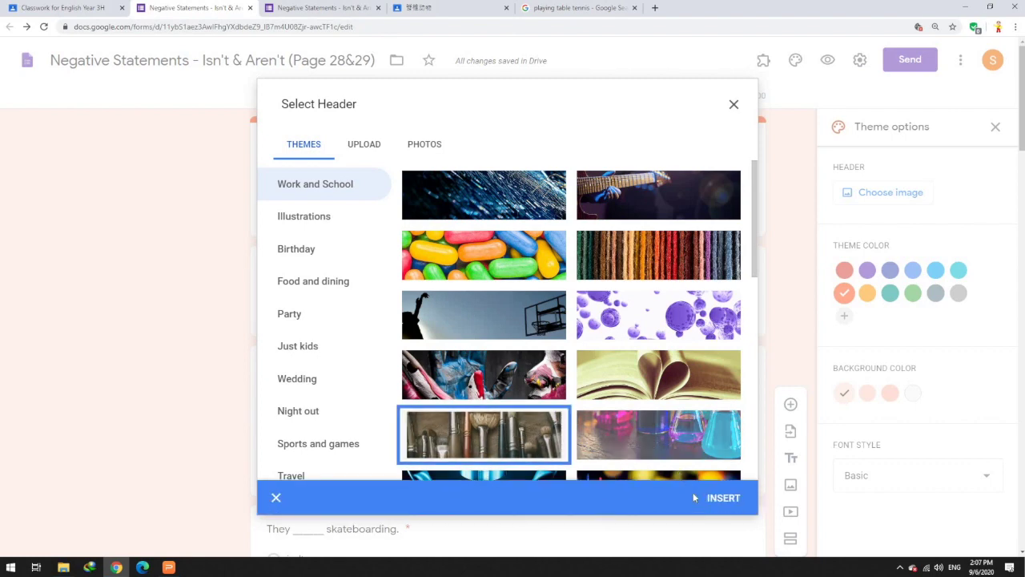
left_click(718, 500)
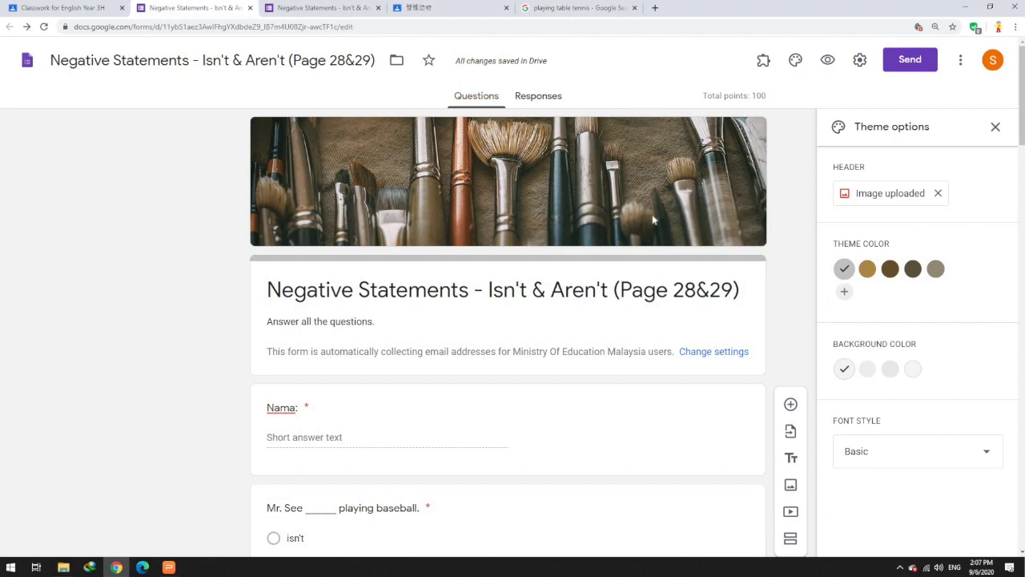
Close the 科学 4M student work page and the table tennis search results page
left_click(503, 13)
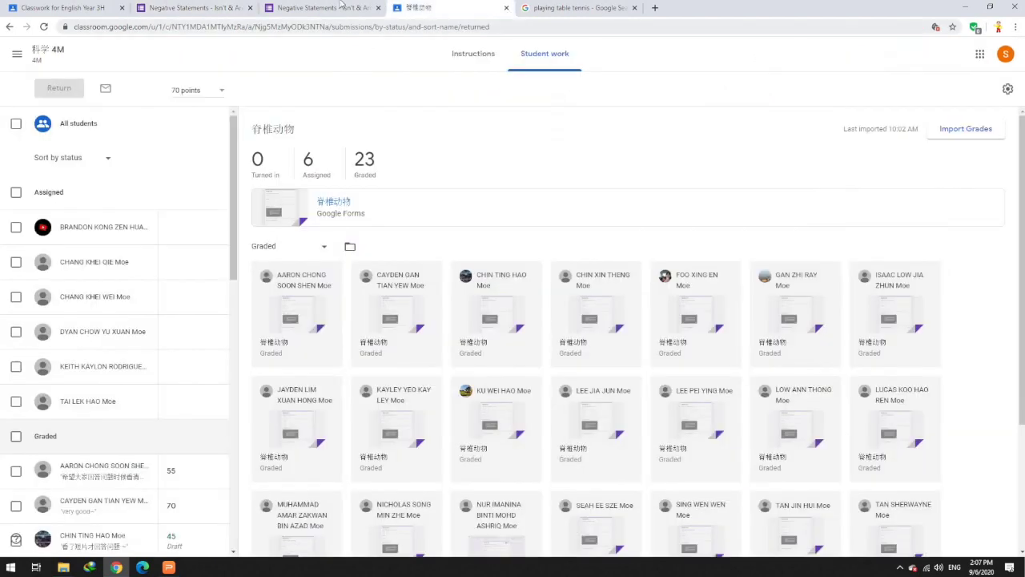
left_click(506, 8)
left_click(506, 9)
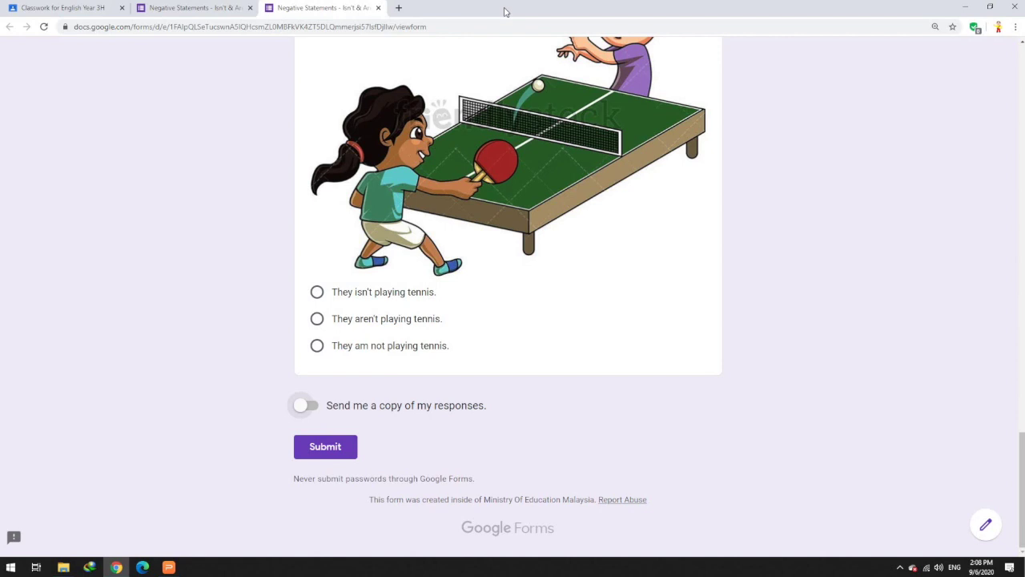
Open the English Year 3H folder within the Classroom folder of Google Drive in a new tab
left_click(399, 8)
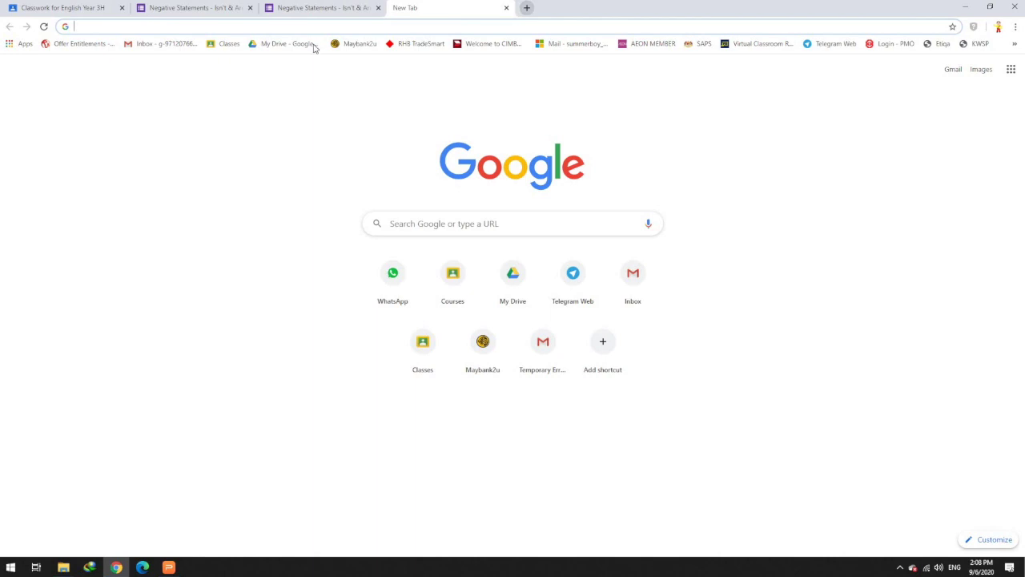
left_click(288, 44)
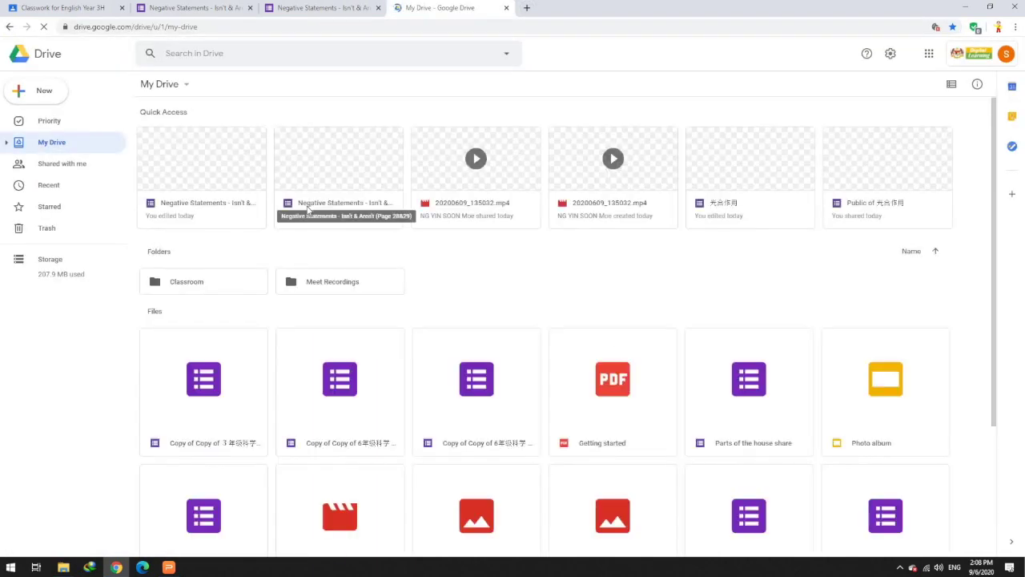
double_click(240, 287)
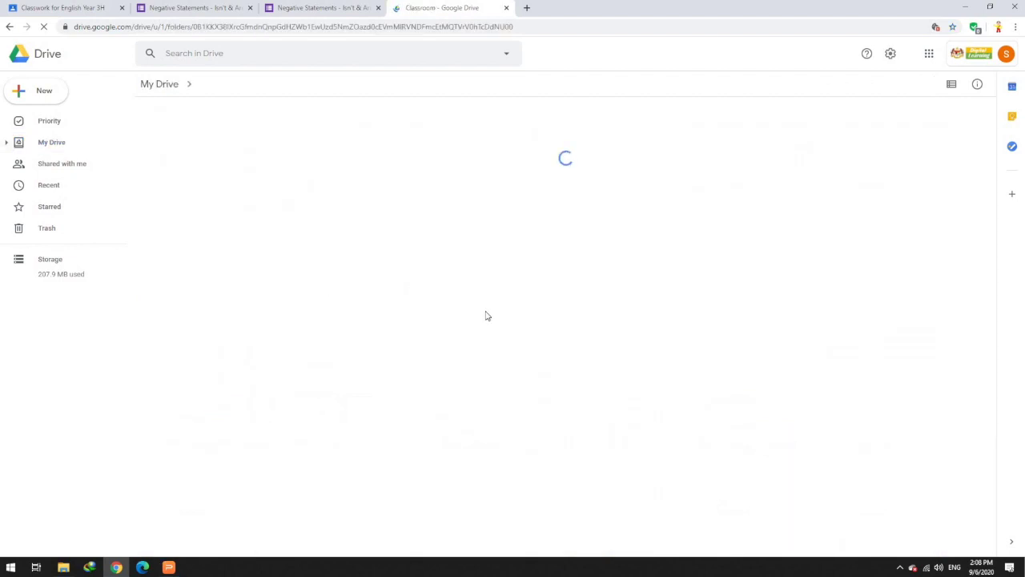
double_click(611, 145)
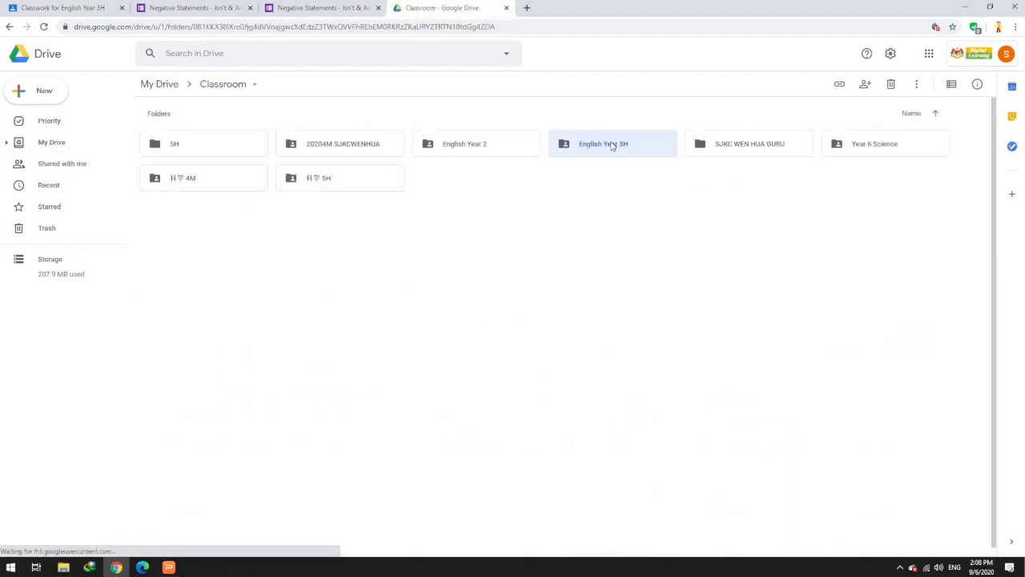
Examine the quiz forms stored in the English Year 3H folder, and close the Drive page
scroll(499, 408, "down", 3)
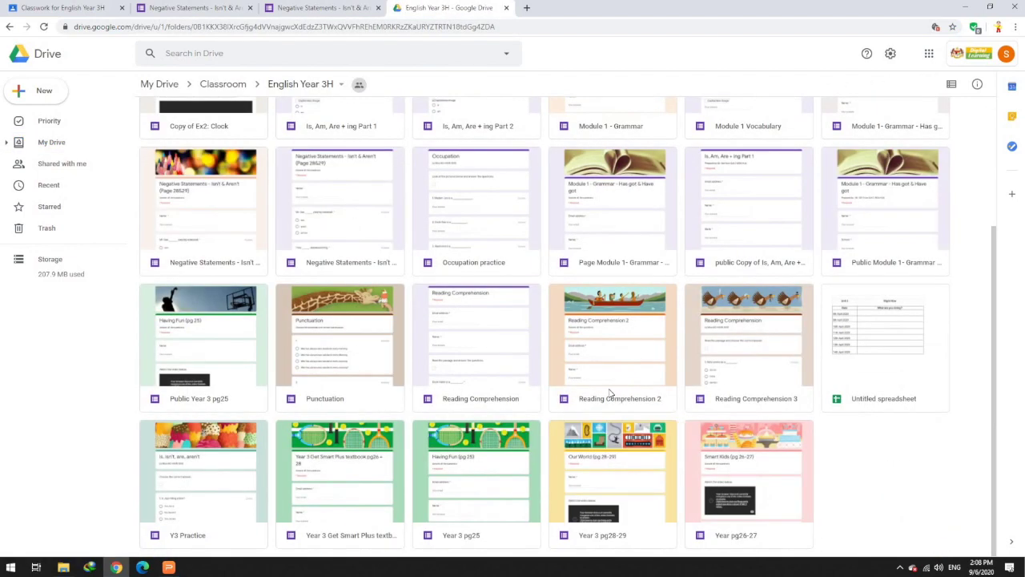
scroll(609, 393, "up", 3)
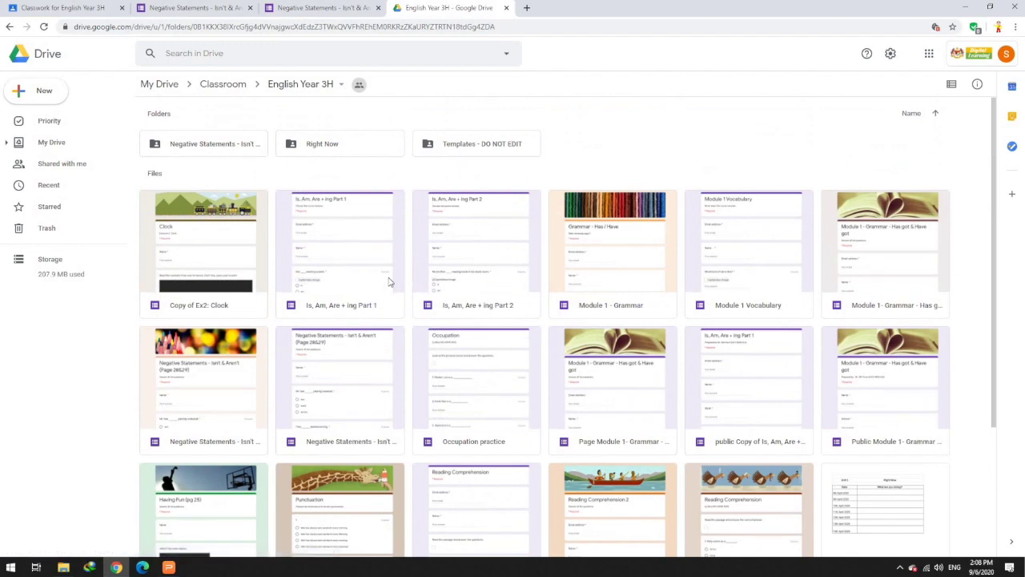
key("ctrl+shift+Tab")
key("ctrl+shift+Tab")
key("ctrl+Tab")
key("ctrl+Tab")
scroll(202, 396, "down", 2)
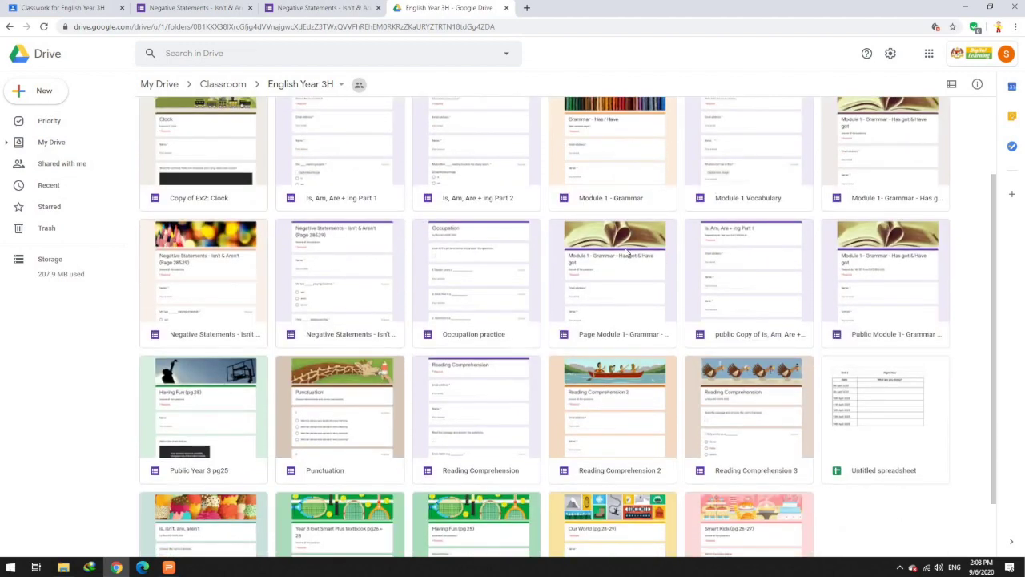
scroll(420, 310, "up", 2)
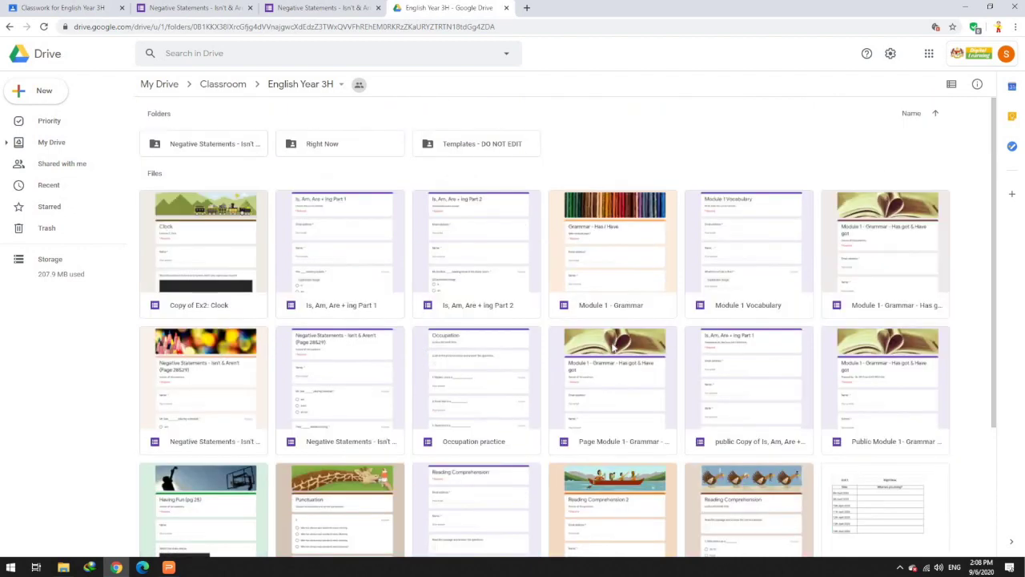
left_click(507, 11)
Return to the start of the form preview and reload it to check the header image
scroll(543, 189, "up", 10)
scroll(542, 194, "up", 10)
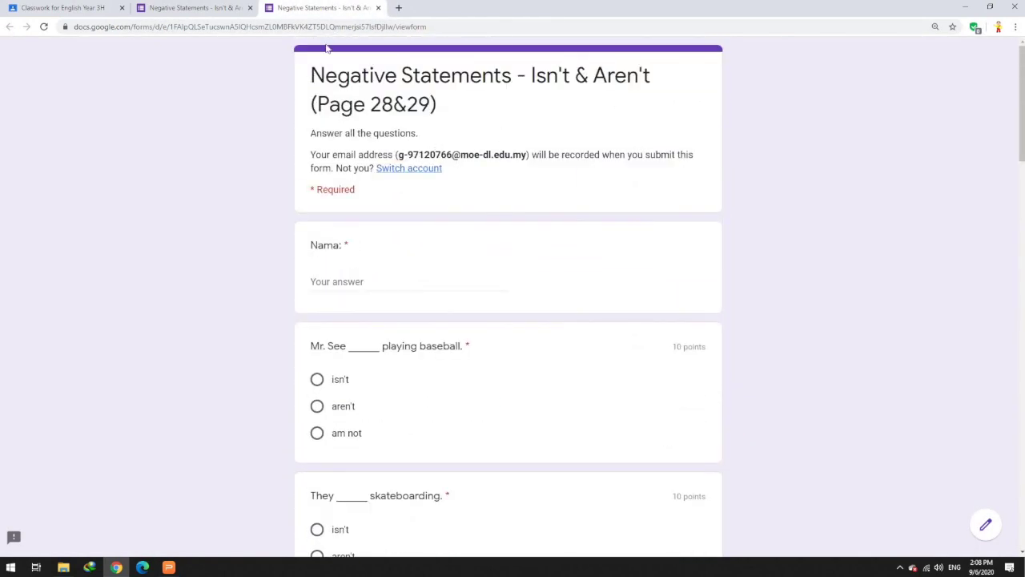
left_click(211, 6)
left_click(344, 8)
left_click(44, 26)
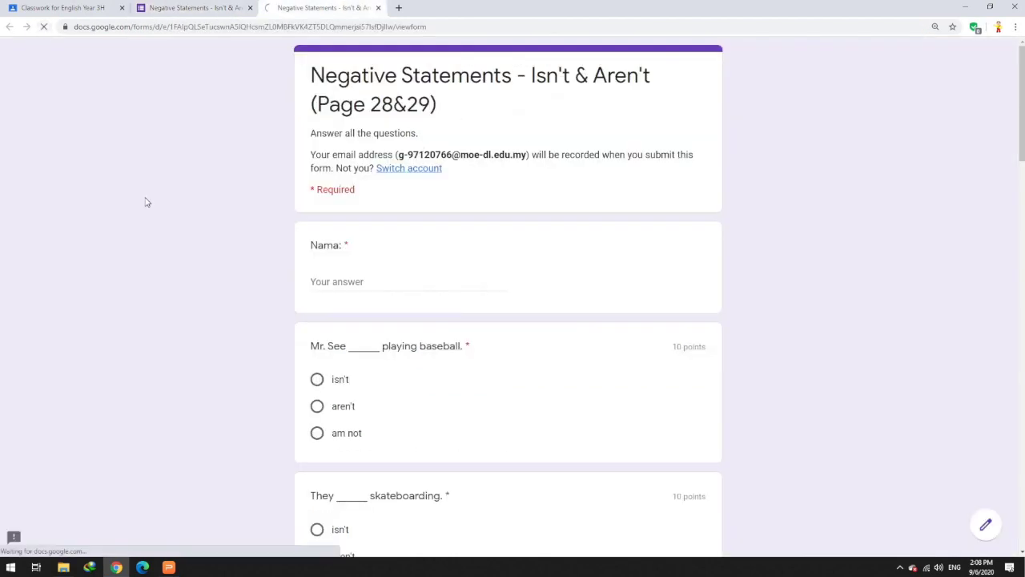
Set the form's theme colour to the golden-brown swatch and its background to the dark shade #e2d5bf
left_click(187, 5)
left_click(936, 271)
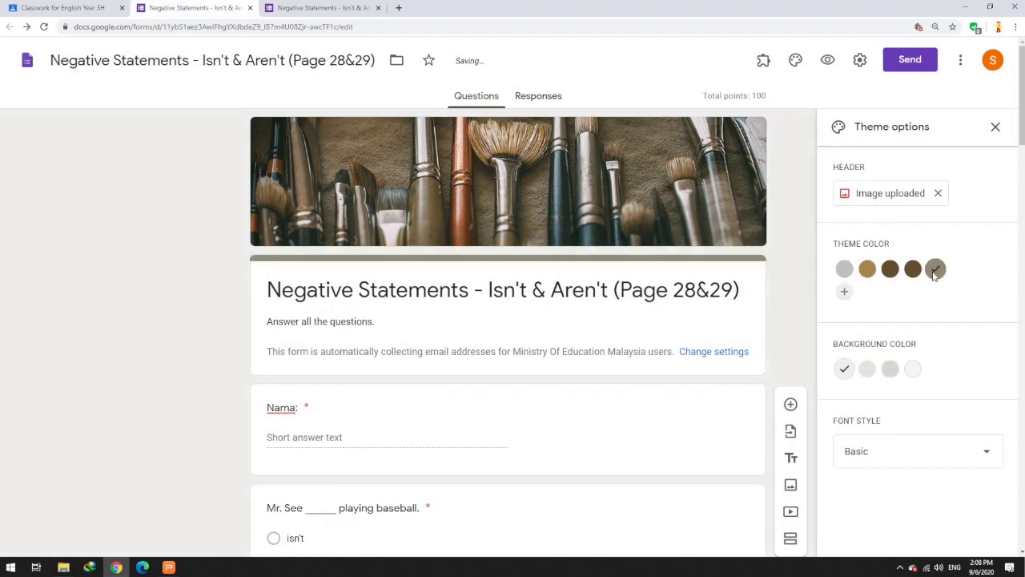
left_click(913, 269)
left_click(868, 269)
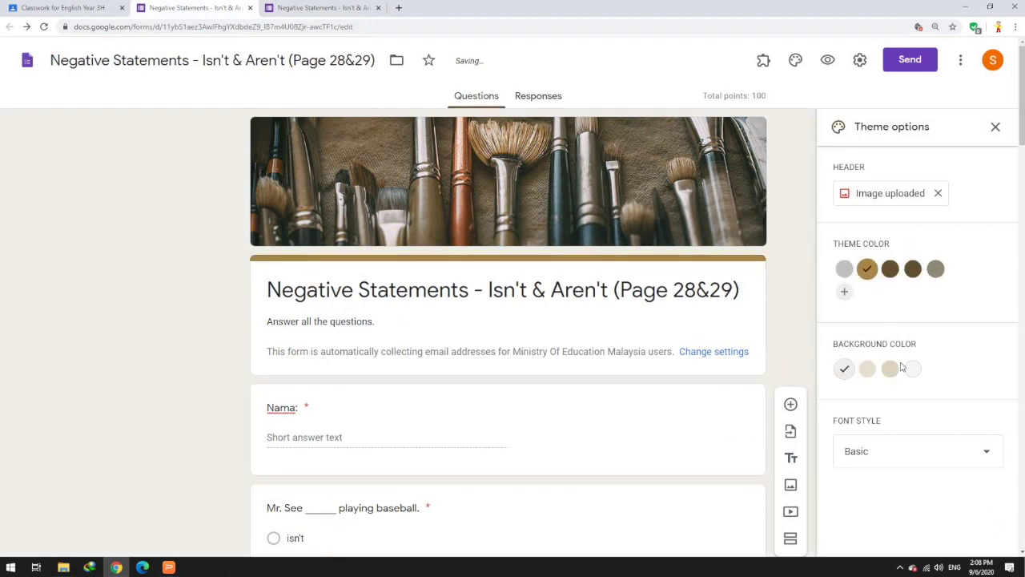
left_click(890, 369)
Check the new colours in the reloaded preview, and close both the form editor and the preview
left_click(329, 12)
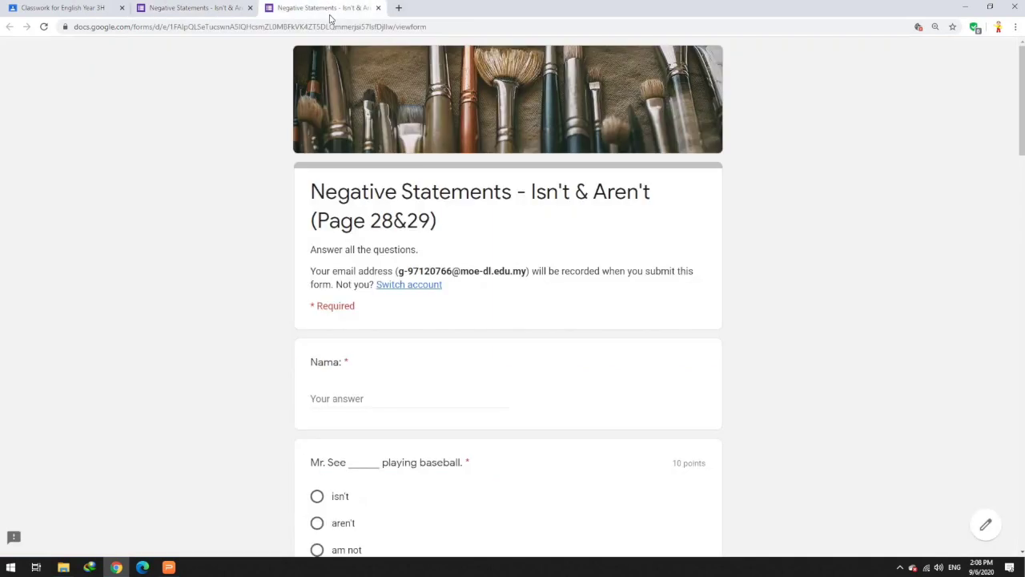
left_click(44, 26)
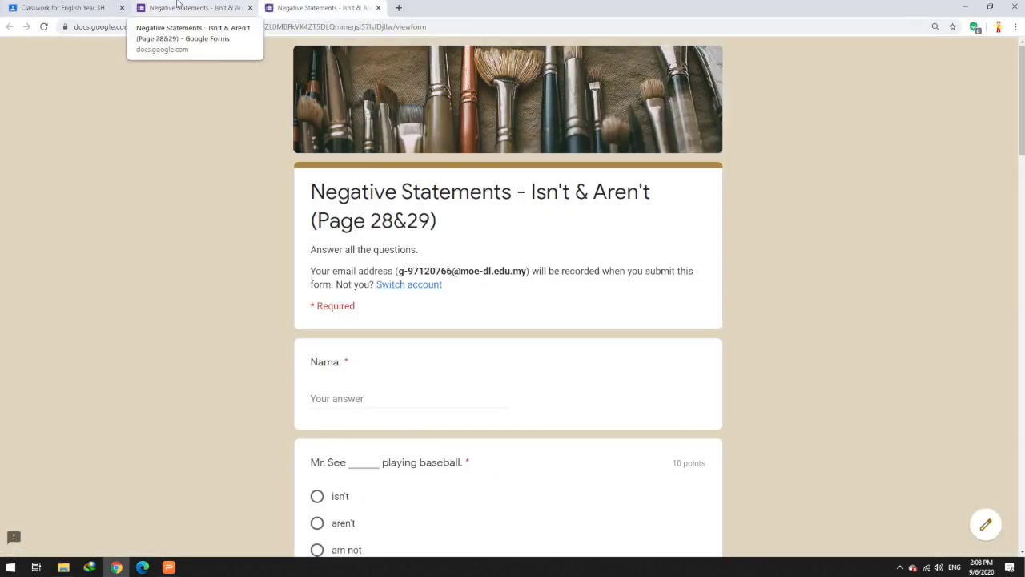
left_click(178, 7)
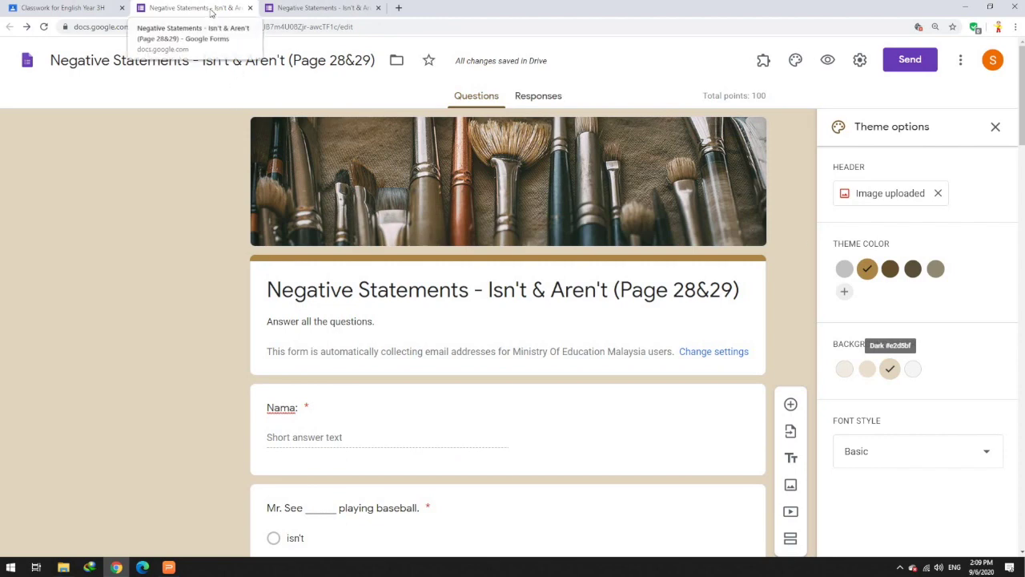
left_click(250, 7)
left_click(250, 7)
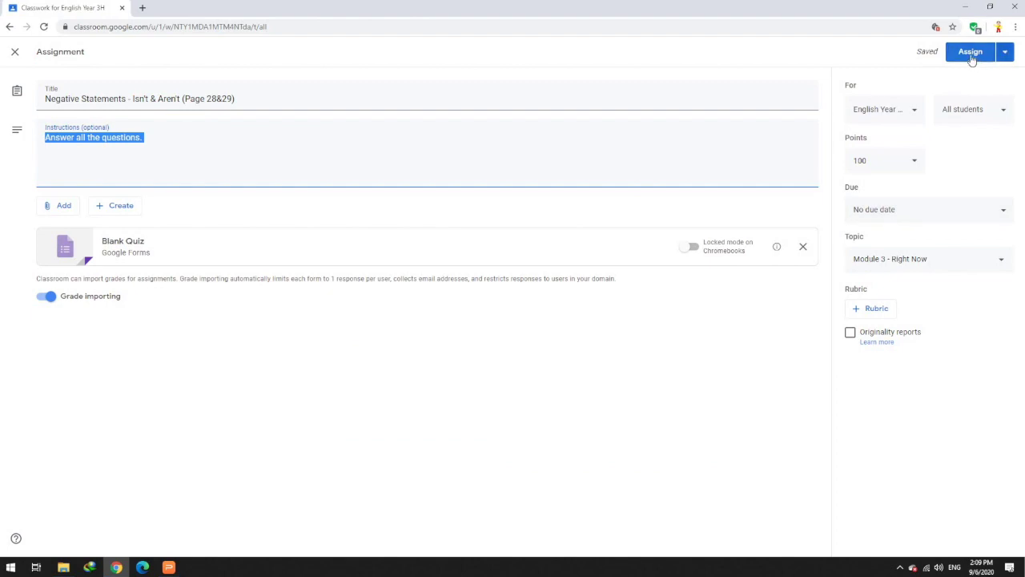
Schedule the Negative Statements assignment for June 12, 2020 at 8:00 AM
left_click(1005, 53)
left_click(995, 77)
left_click(542, 277)
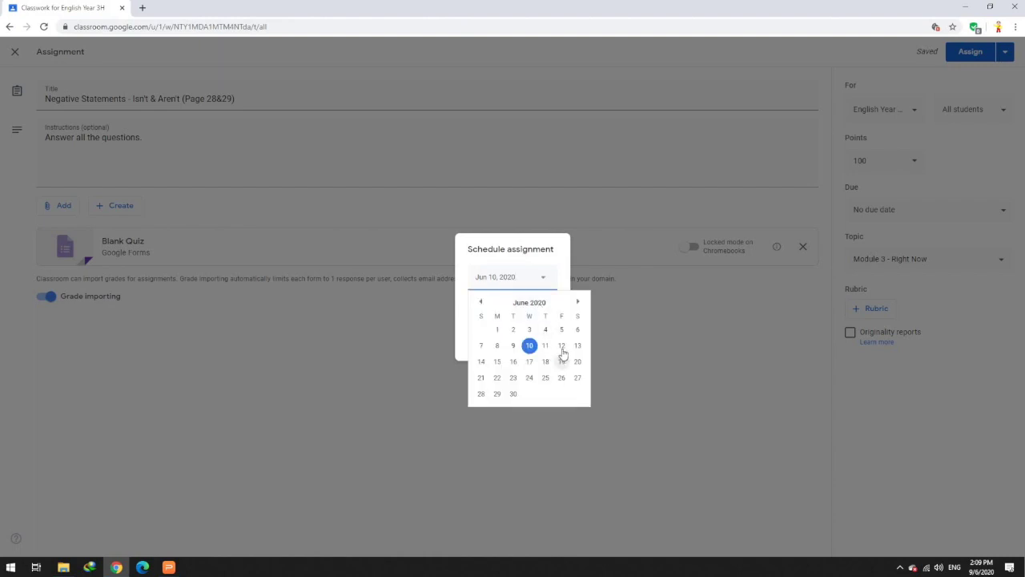
left_click(561, 347)
left_click(546, 347)
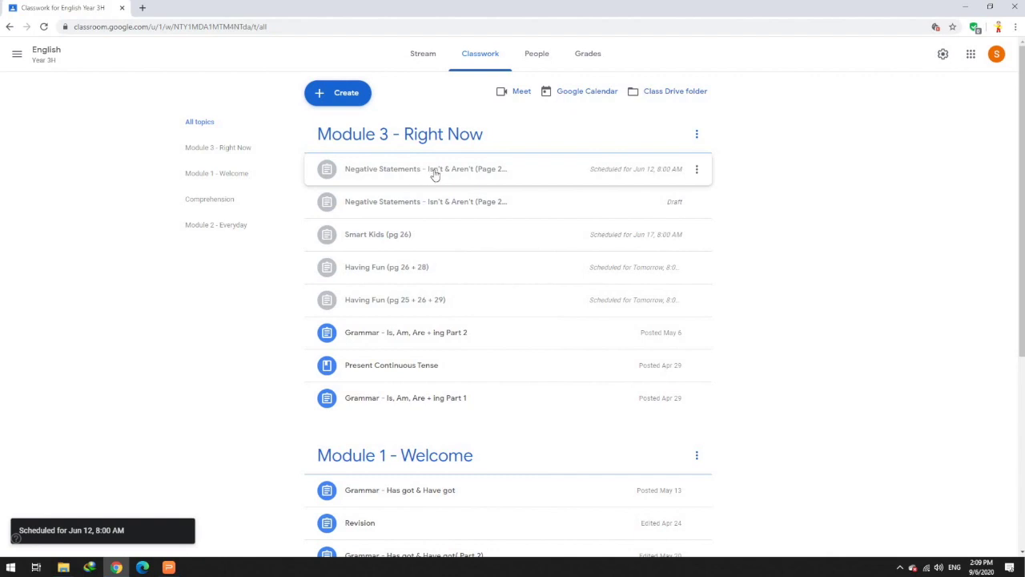
Reopen the scheduled Negative Statements assignment for editing and remove its schedule
left_click(435, 175)
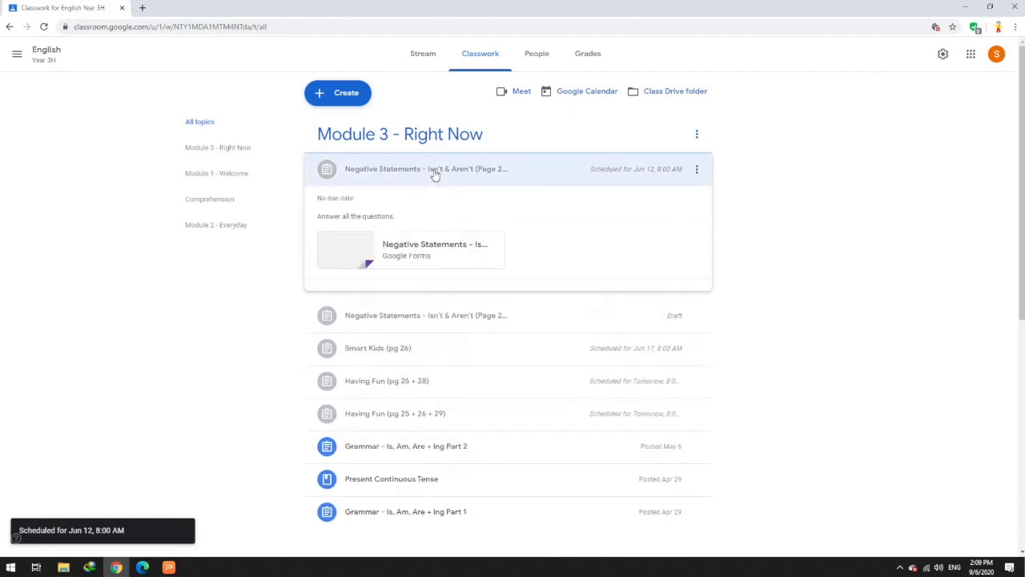
left_click(322, 295)
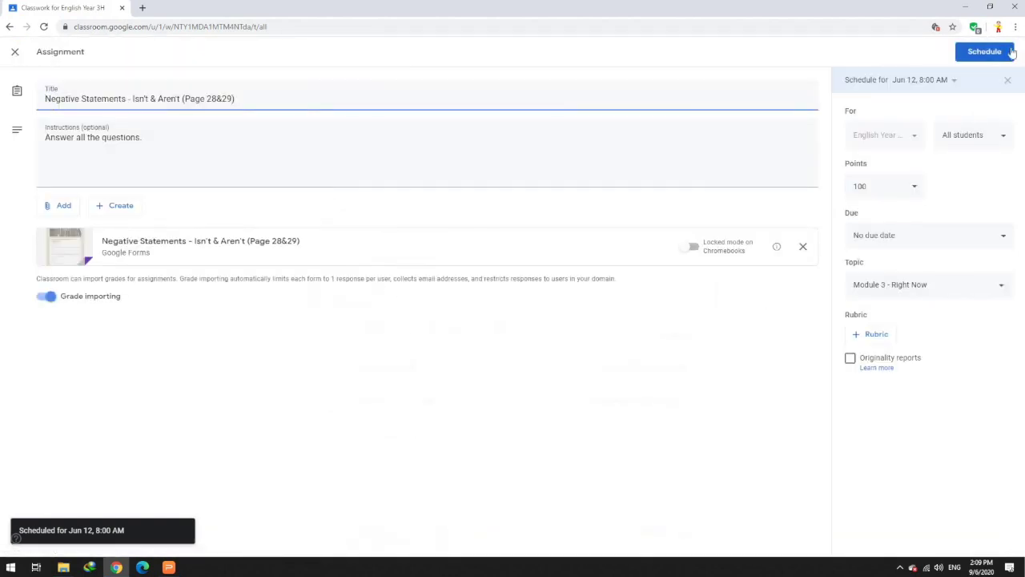
left_click(1009, 83)
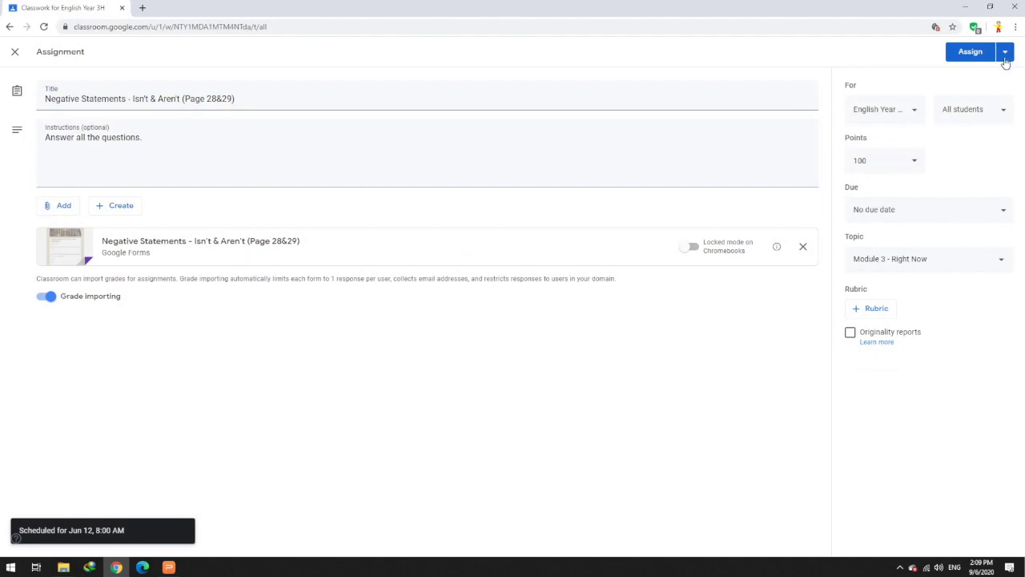
left_click(1005, 53)
left_click(969, 71)
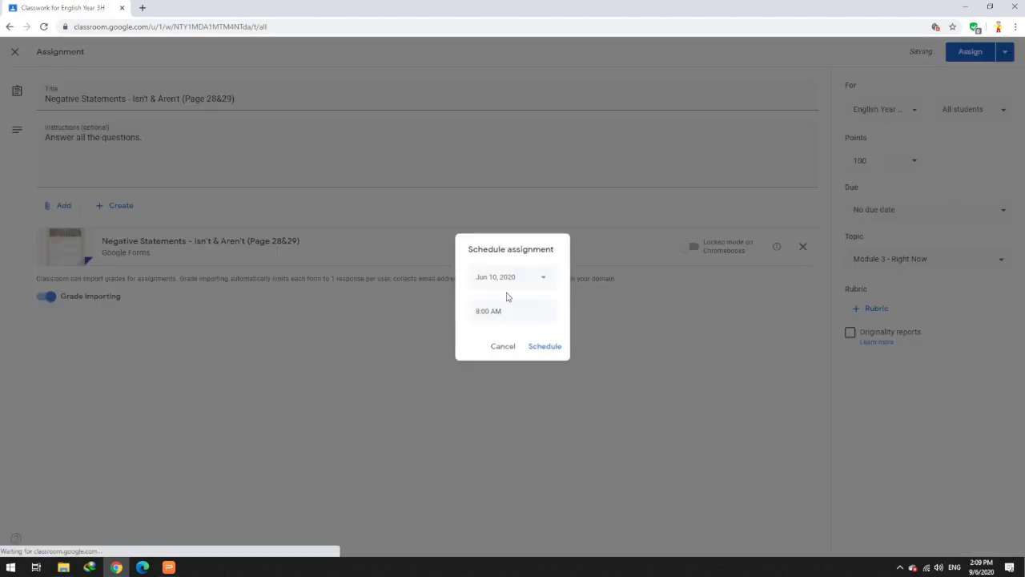
left_click(1009, 51)
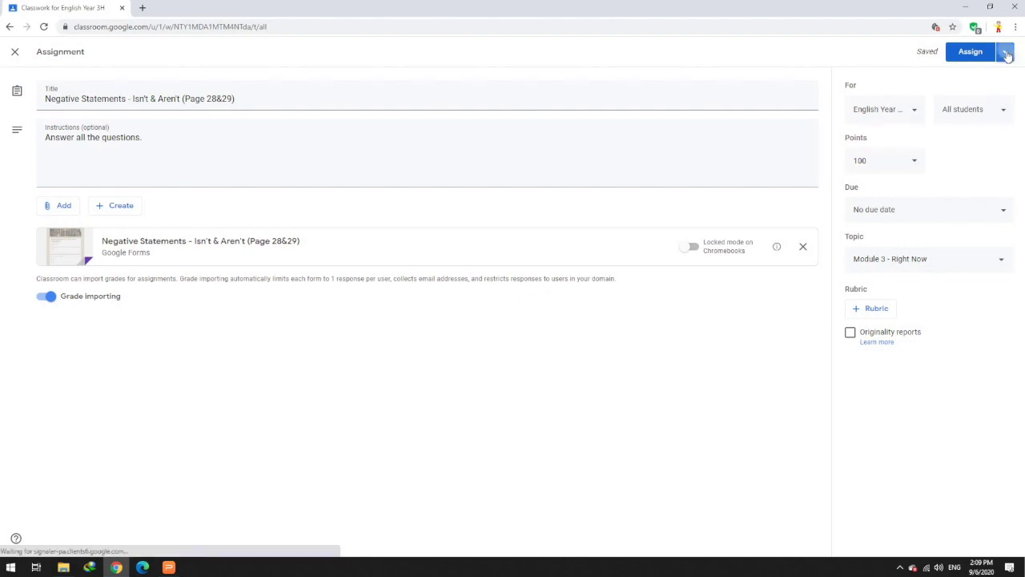
Save the Negative Statements assignment as a draft and collapse its entry in the classwork list
left_click(1008, 51)
left_click(982, 88)
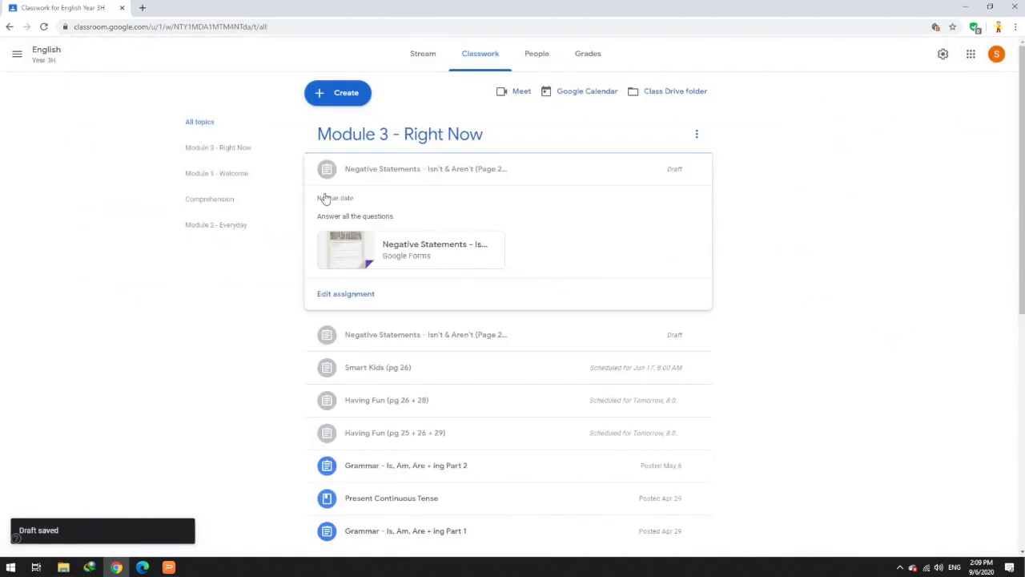
left_click(479, 173)
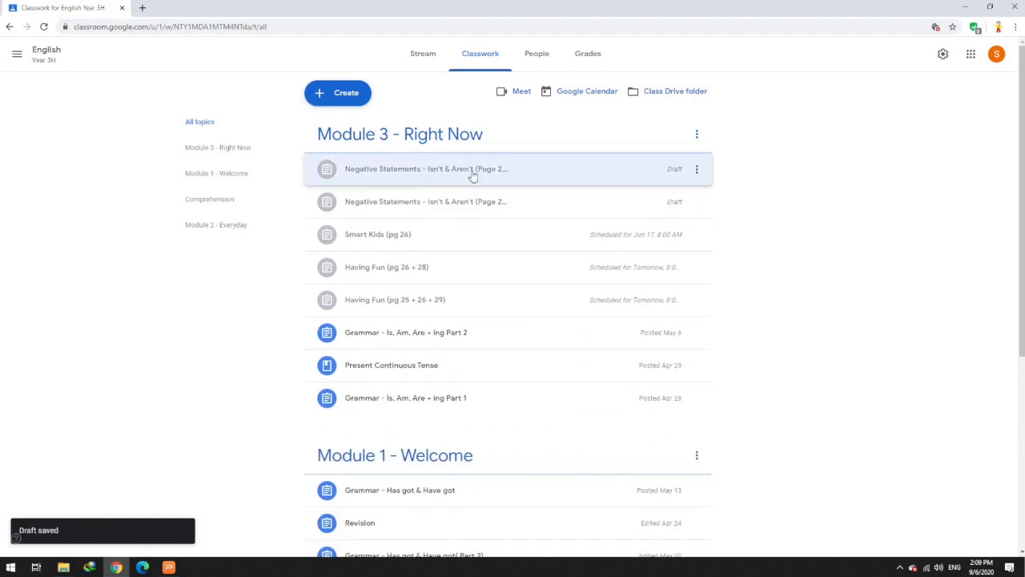
Check the details of the second Negative Statements draft and try to delete it
left_click(466, 216)
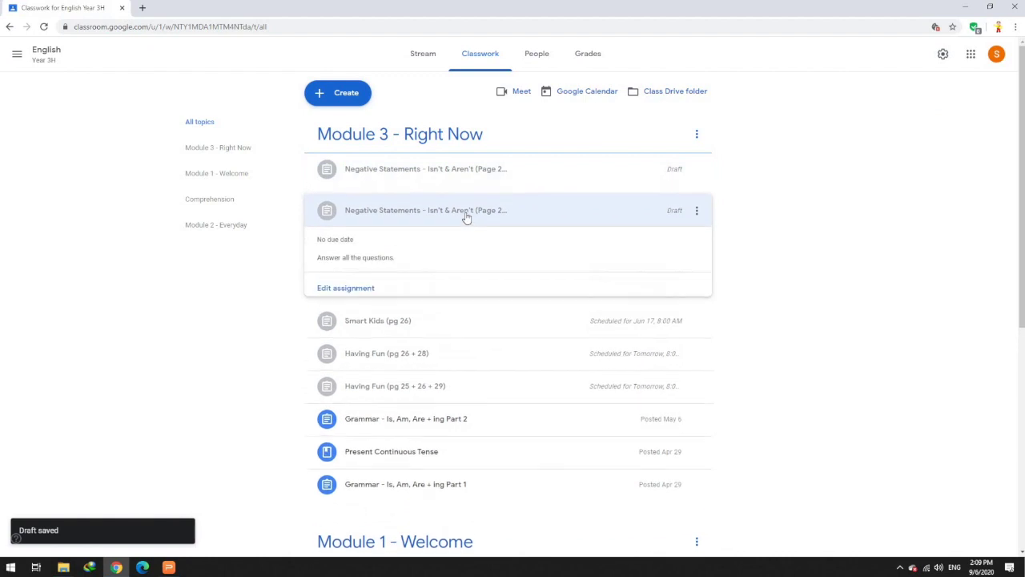
left_click(567, 215)
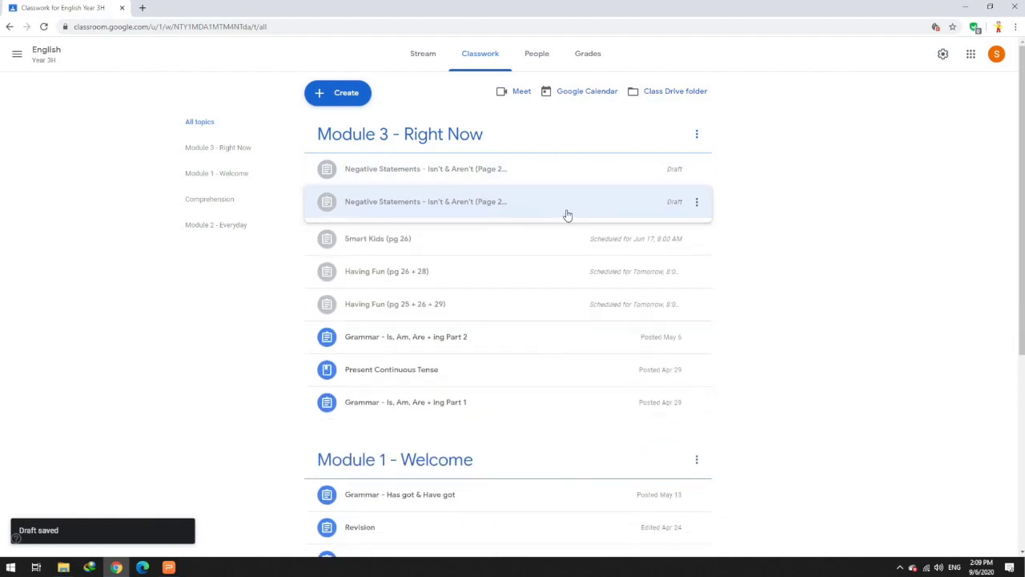
left_click(698, 202)
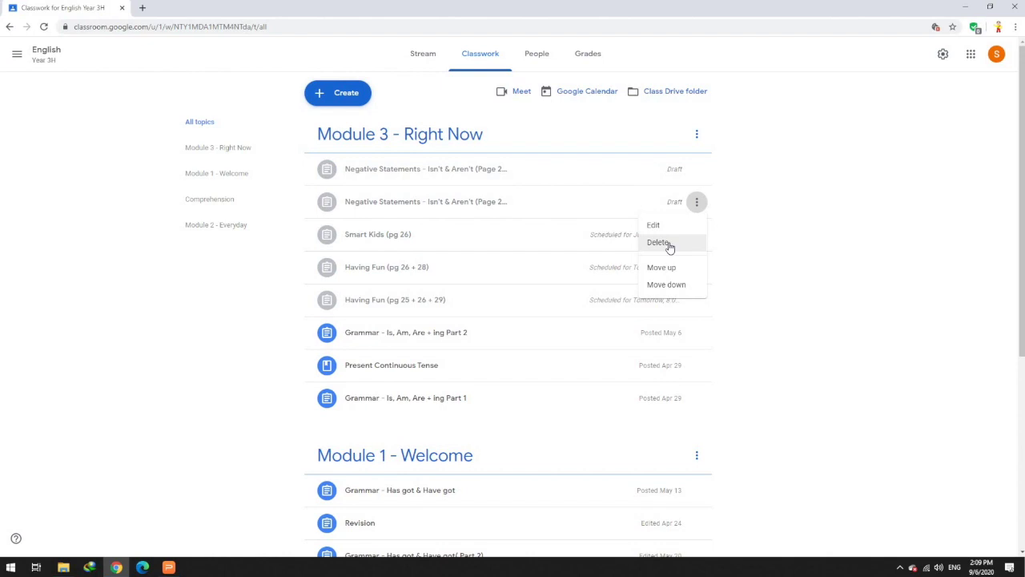
left_click(658, 243)
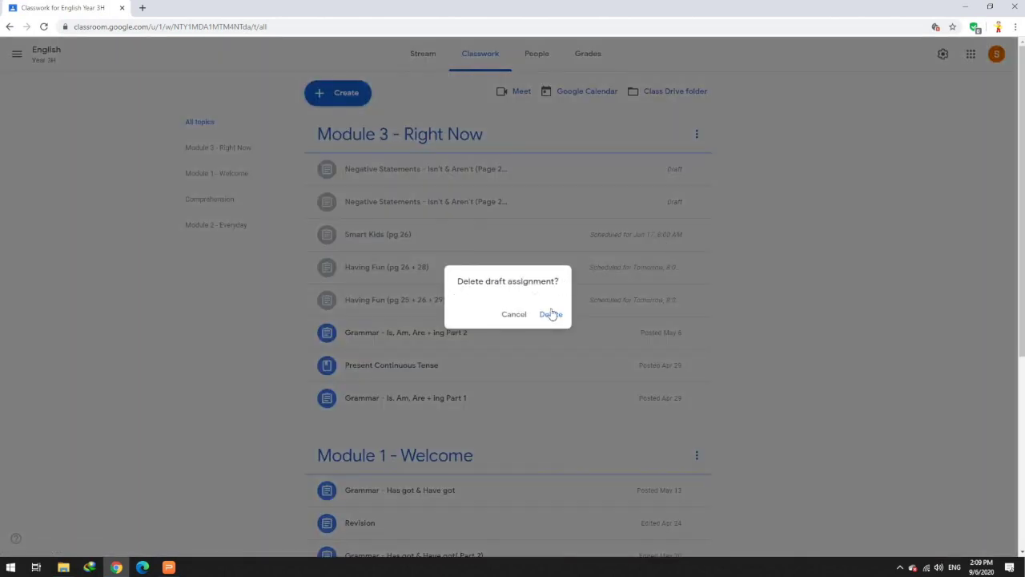
left_click(514, 315)
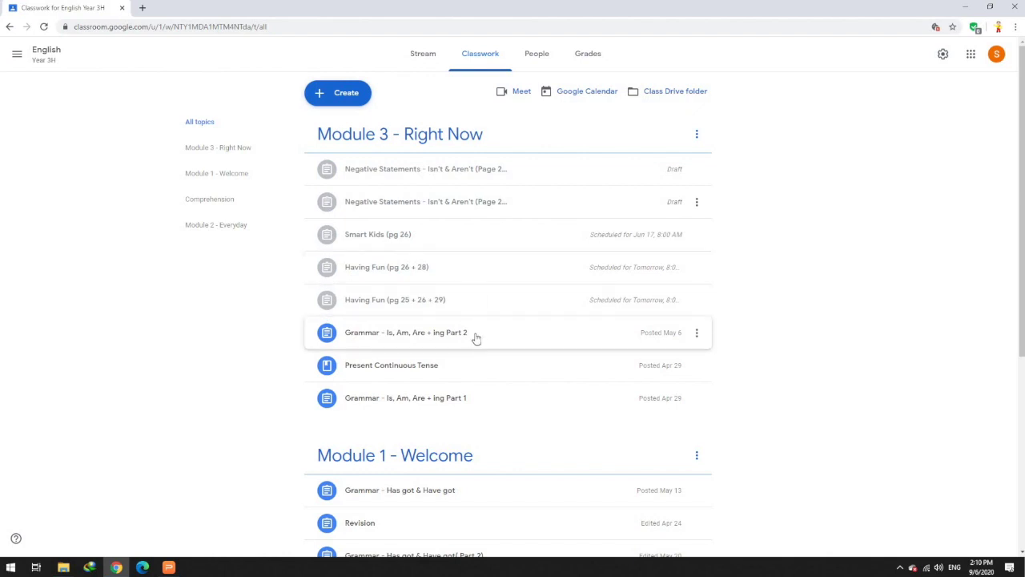
Expand the Grammar - Is, Am, Are + ing Part 2 assignment, and open the classwork page of the 科学 4M class
scroll(470, 288, "down", 1)
left_click(469, 288)
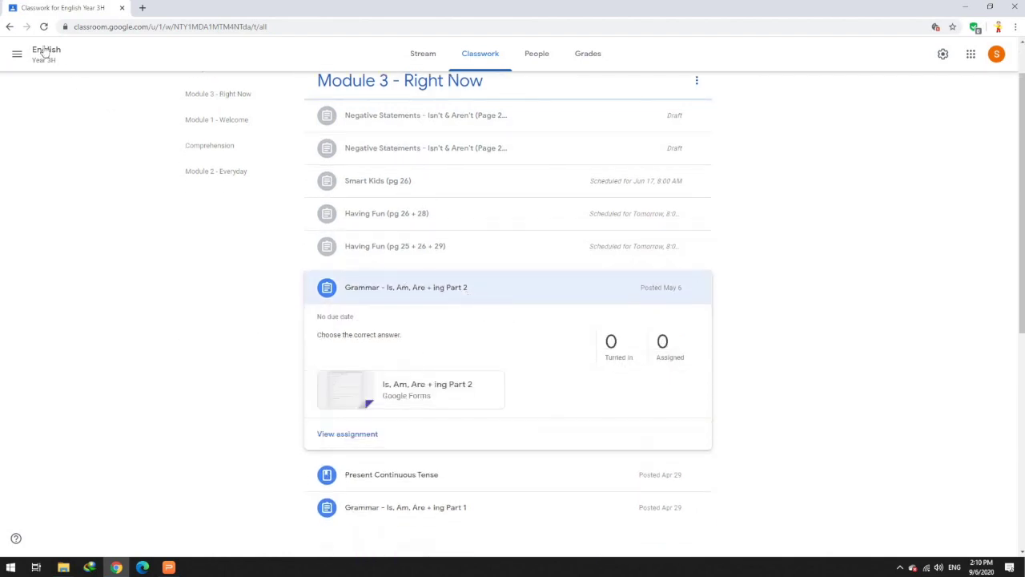
left_click(16, 53)
left_click(40, 56)
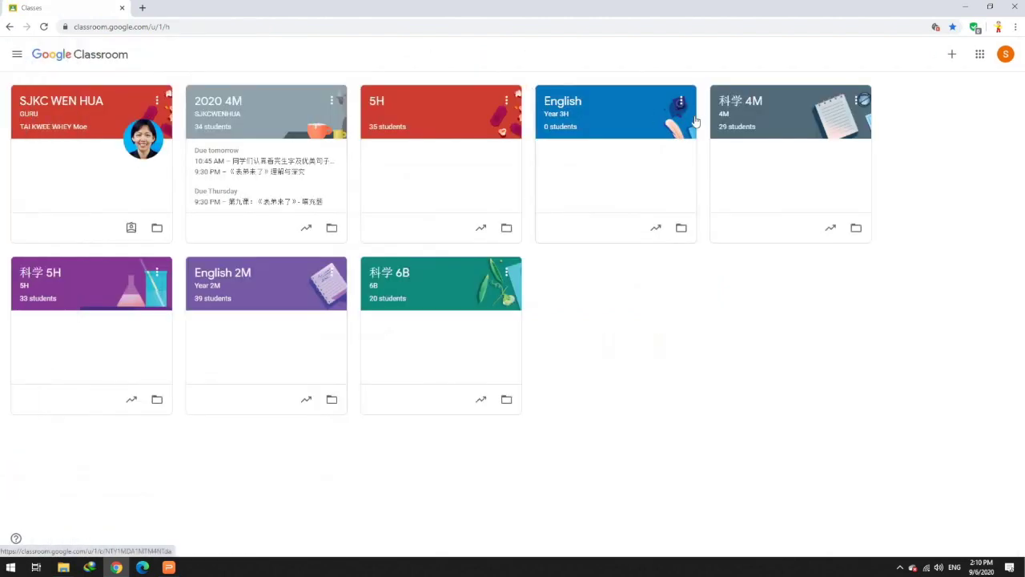
left_click(753, 112)
left_click(485, 58)
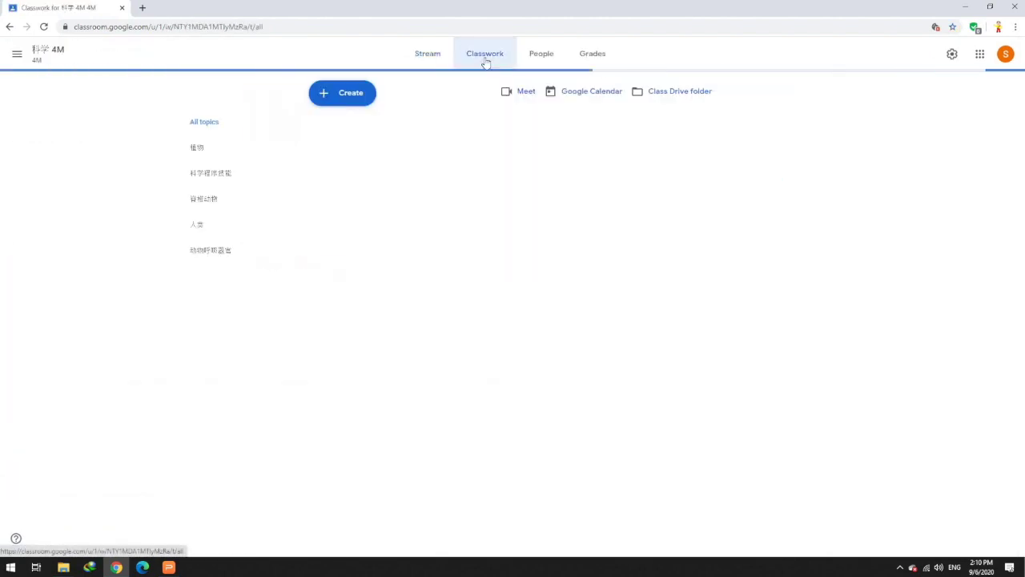
Check the submission status of the posted 脊椎动物1, 人类的呼吸器官 and 脊椎动物 entries in the 科学 4M classwork
scroll(170, 319, "down", 3)
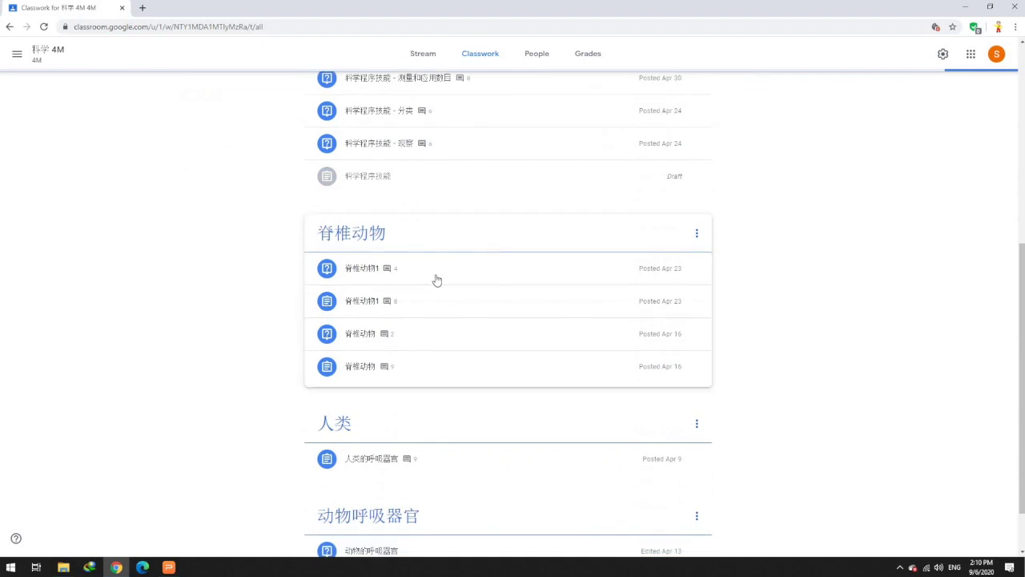
left_click(407, 303)
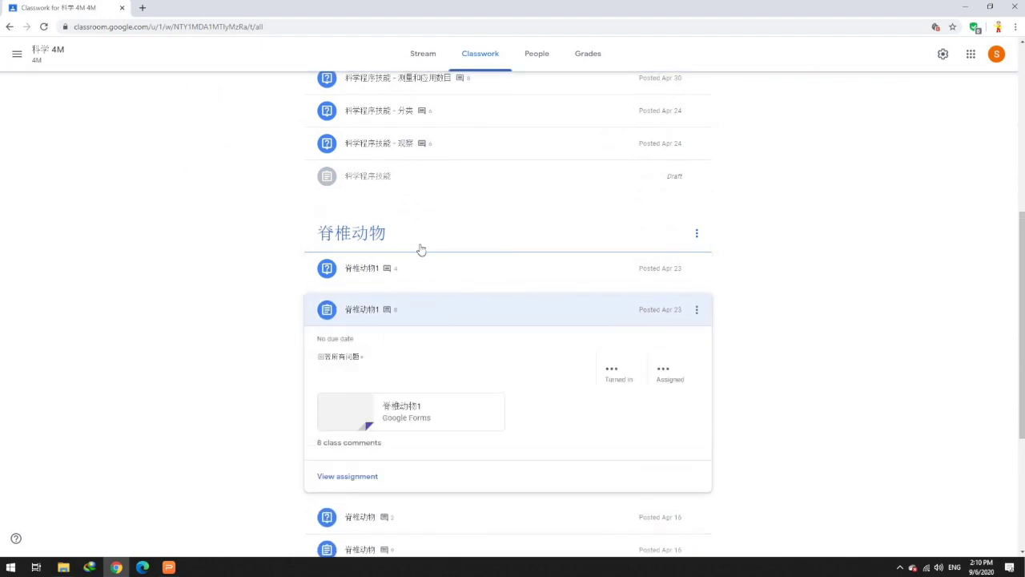
scroll(331, 291, "up", 4)
scroll(329, 299, "down", 3)
scroll(384, 328, "down", 3)
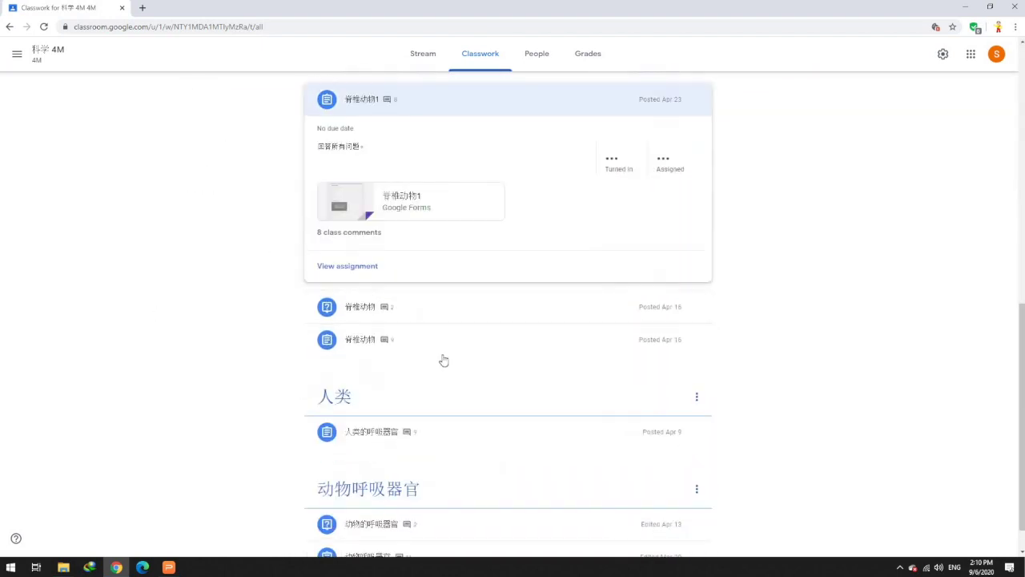
left_click(432, 433)
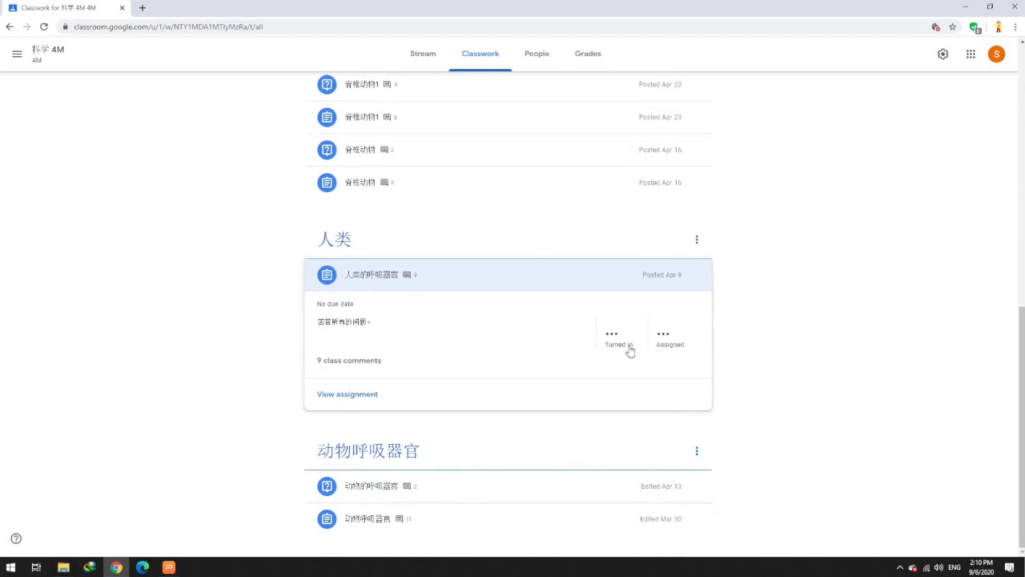
left_click(405, 163)
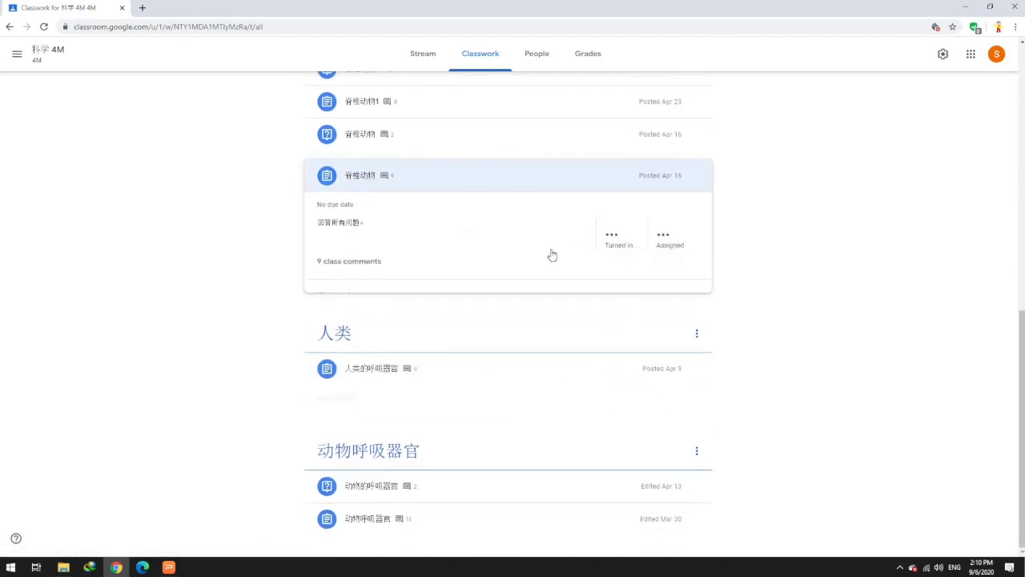
left_click(462, 127)
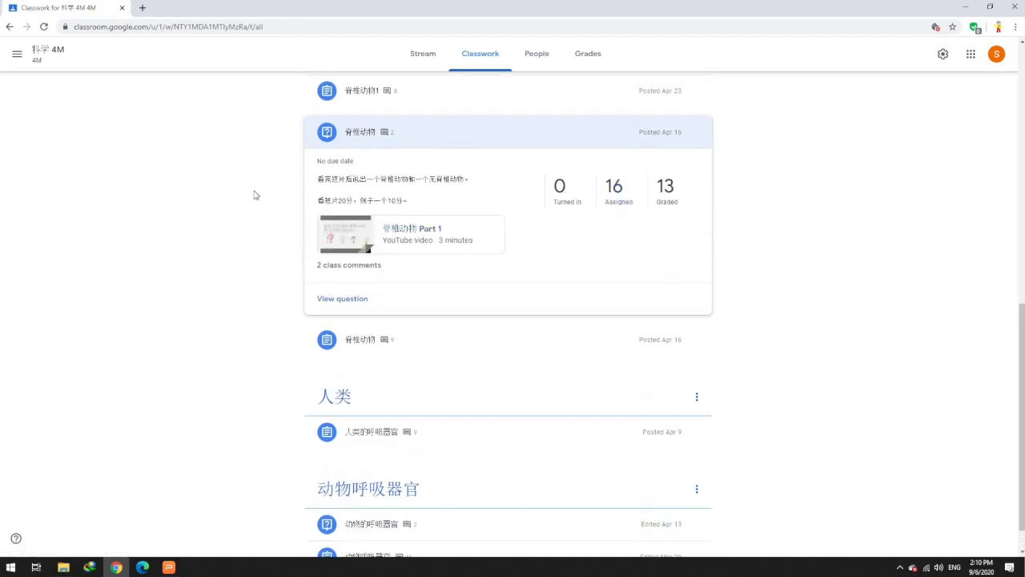
Open the teaching to-do review list, filter it to the 科学 4M class, and check the submission counts of its assignments
left_click(17, 55)
left_click(14, 54)
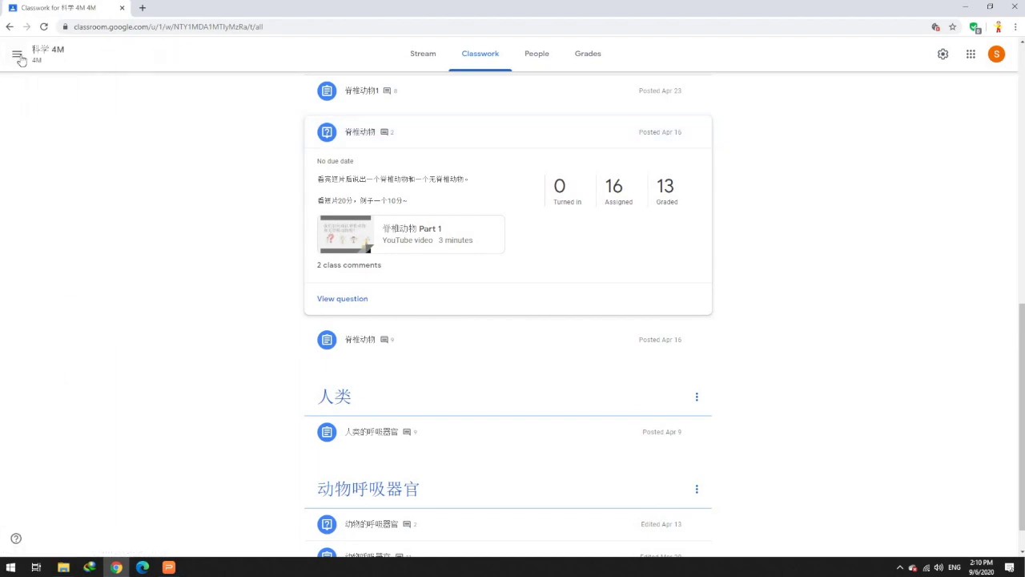
left_click(18, 56)
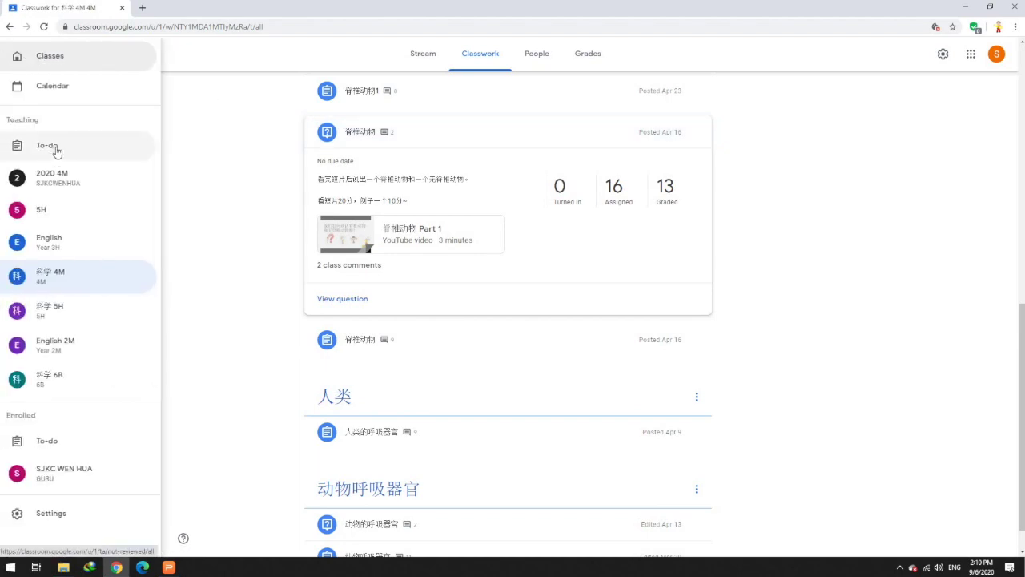
left_click(48, 151)
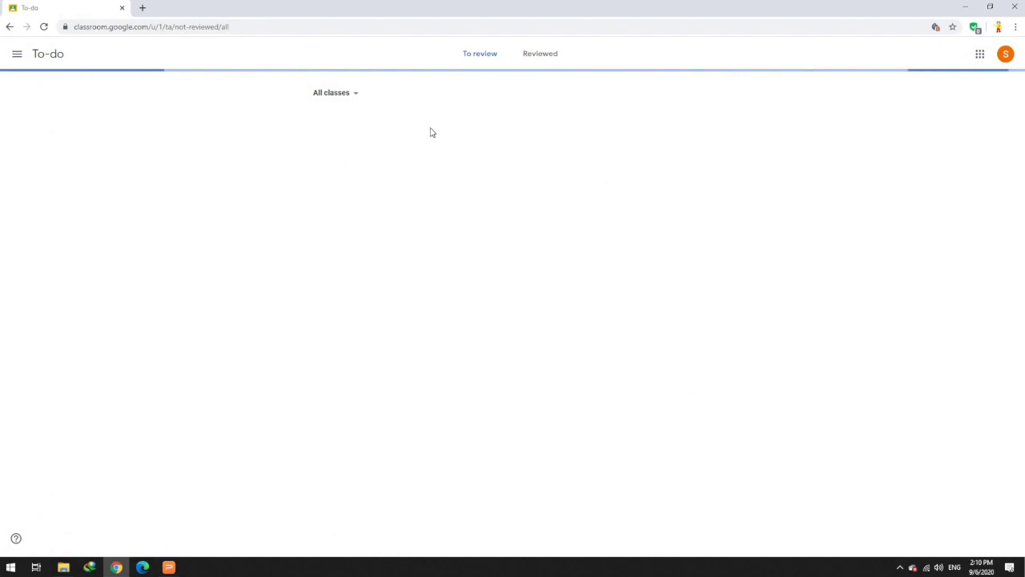
left_click(355, 96)
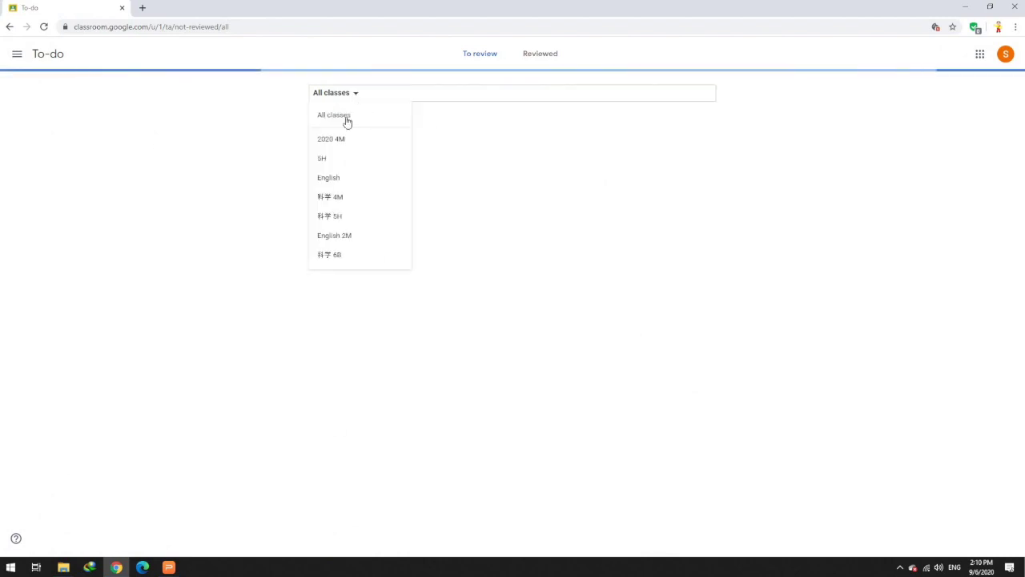
left_click(352, 198)
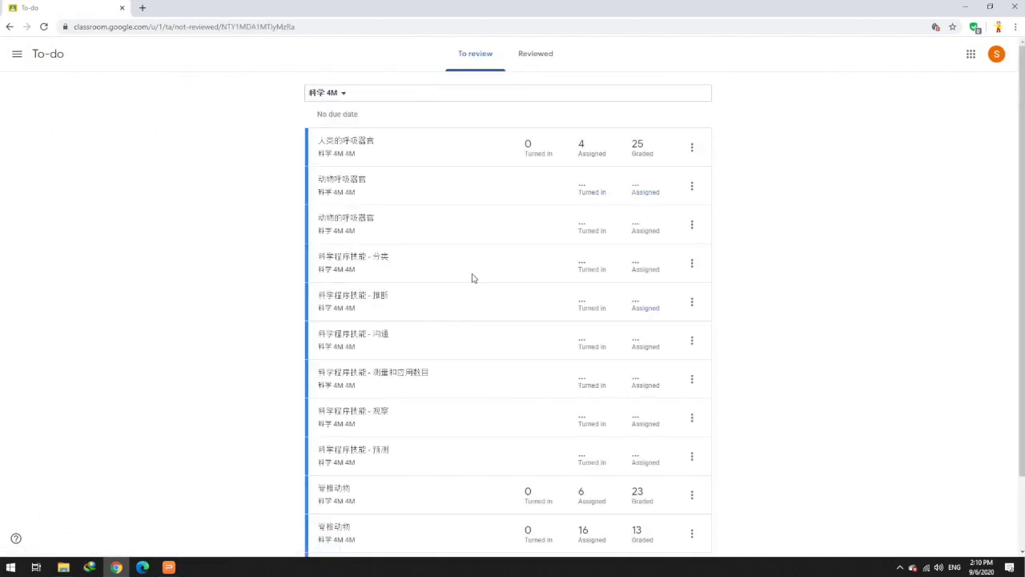
scroll(532, 340, "down", 2)
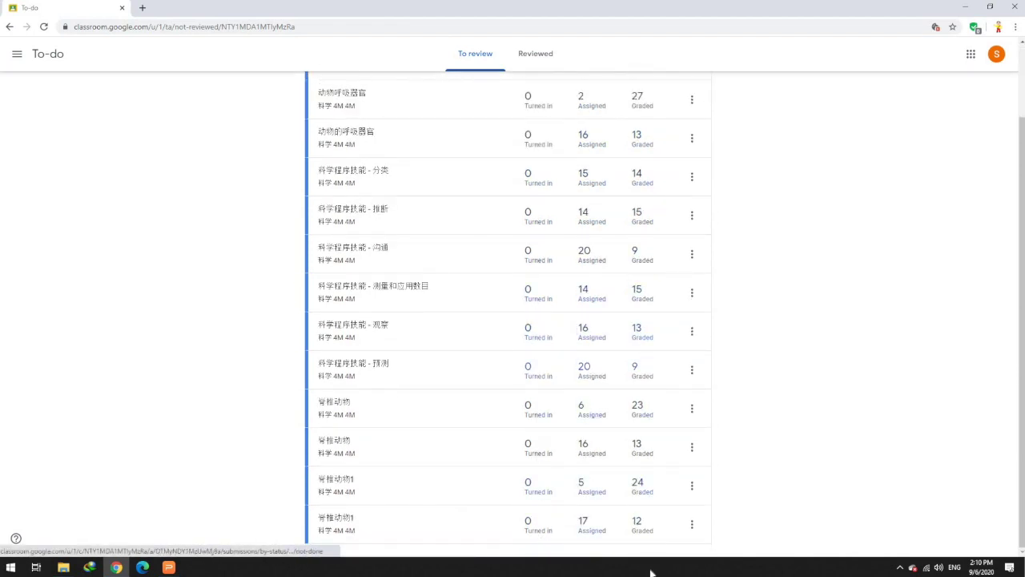
scroll(531, 400, "up", 2)
Filter the review list to English 2M and open the turned-in work for Chant - The Old House
left_click(338, 100)
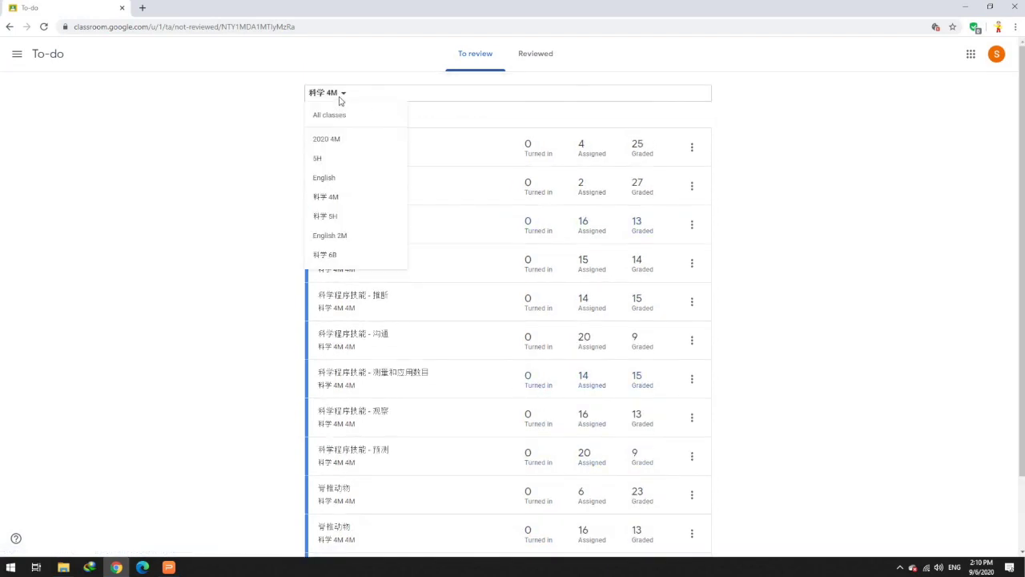
left_click(340, 235)
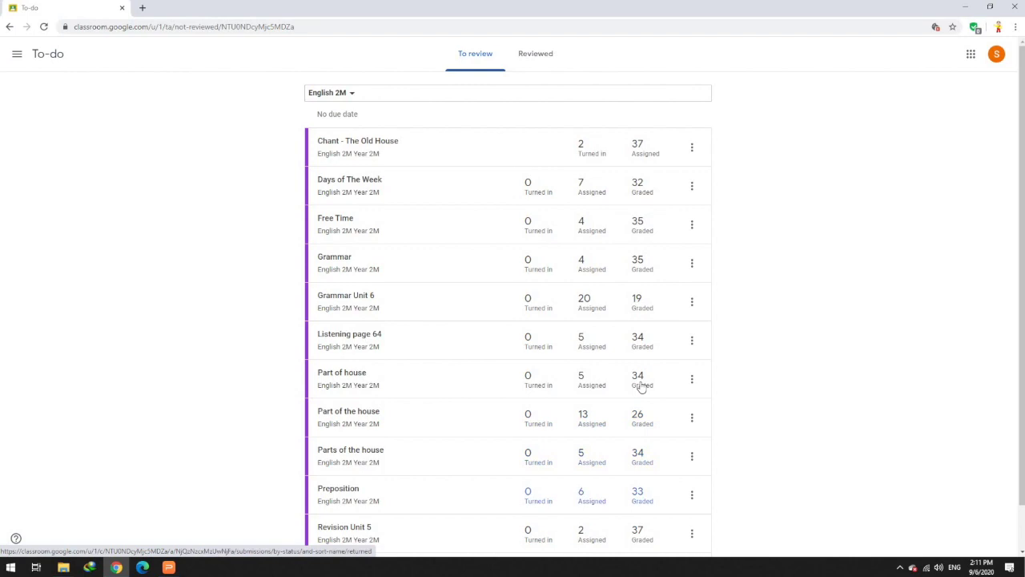
left_click(592, 160)
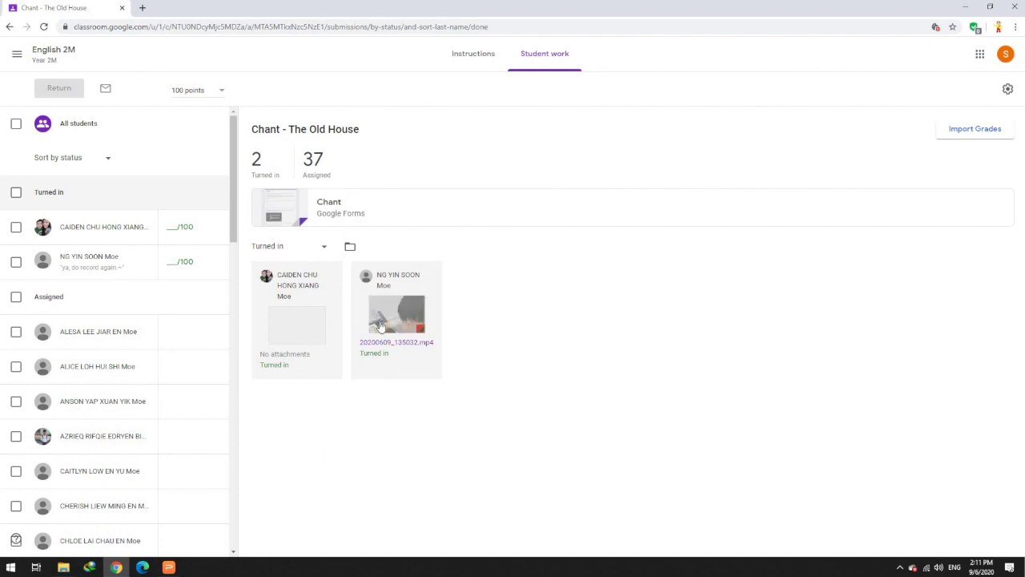
Open the turned-in submission without attachments, check the Chant - The Old House instructions, and go back to the student work
left_click(299, 337)
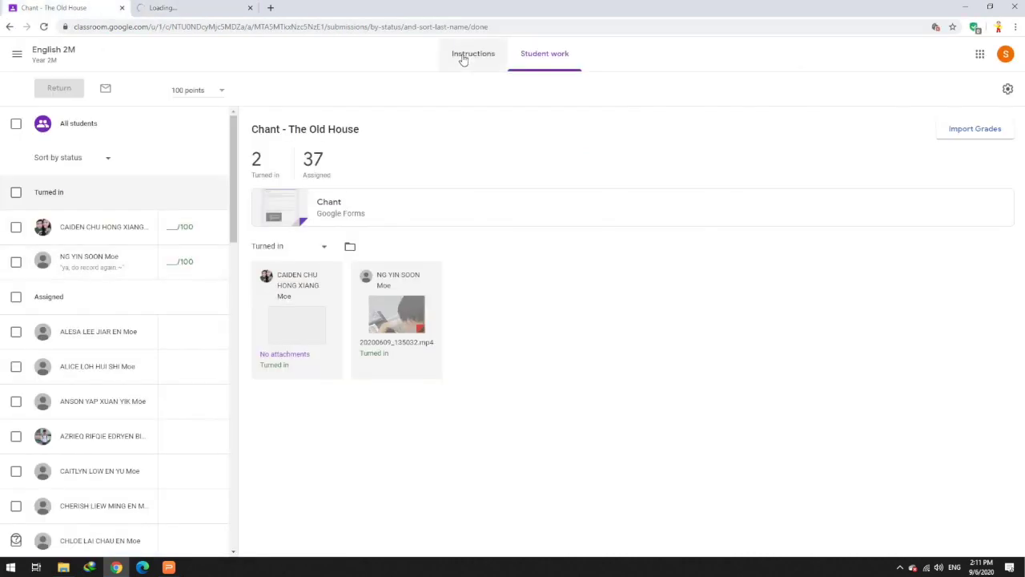
left_click(464, 54)
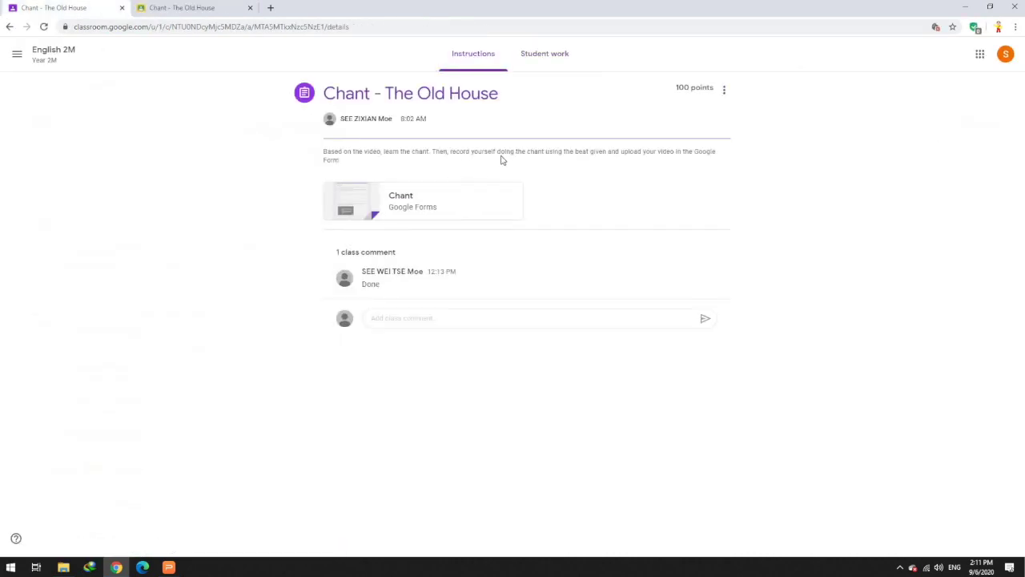
left_click(548, 56)
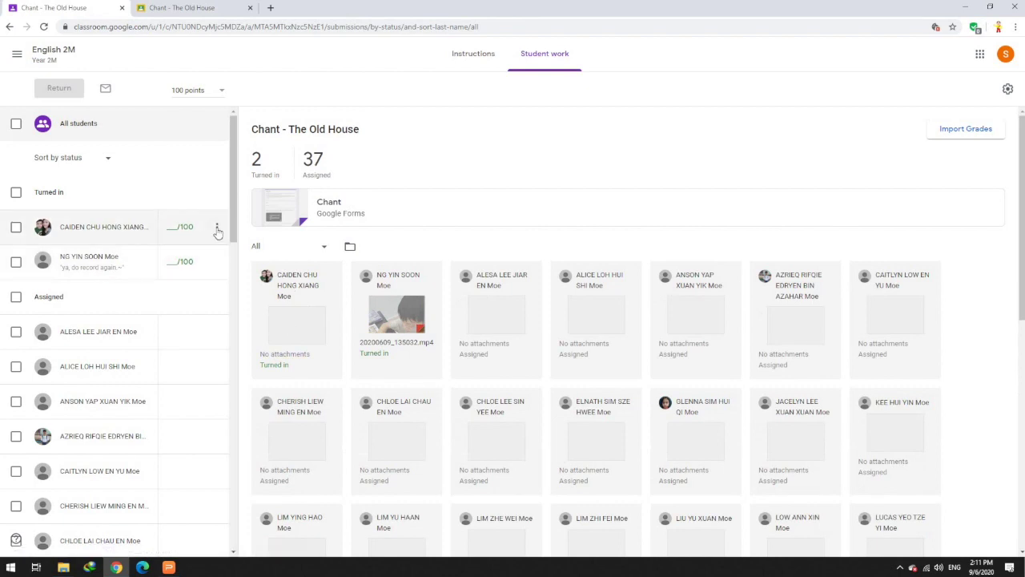
Return the ungraded work of the first turned-in student with the private comment "please upload your video~"
left_click(217, 230)
left_click(200, 252)
left_click(508, 324)
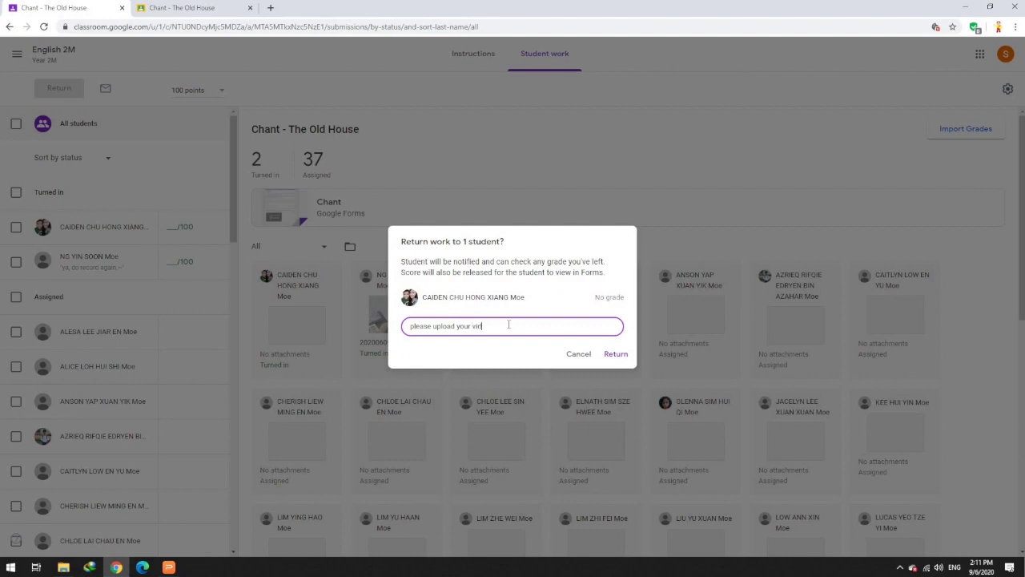
left_click(610, 352)
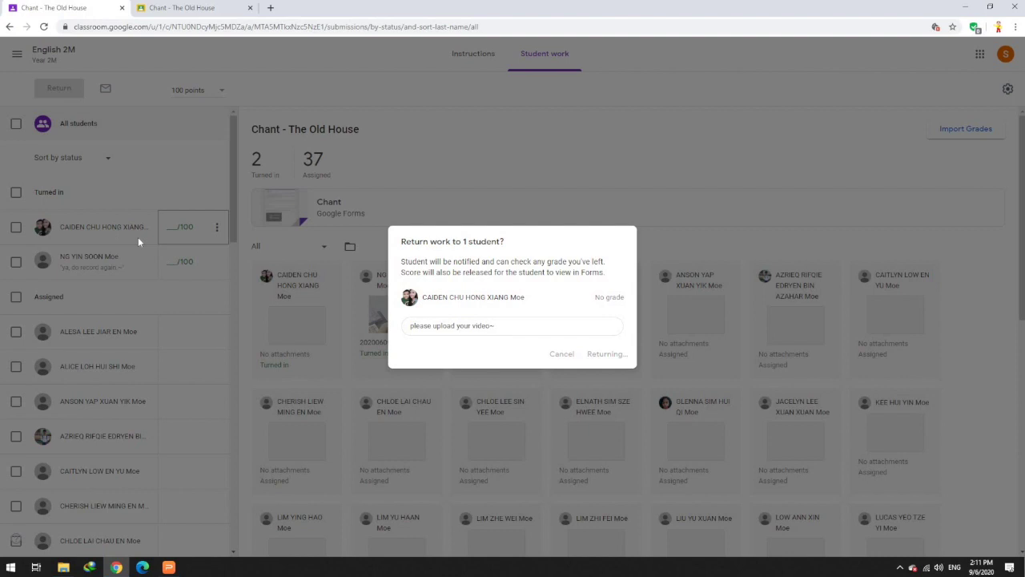